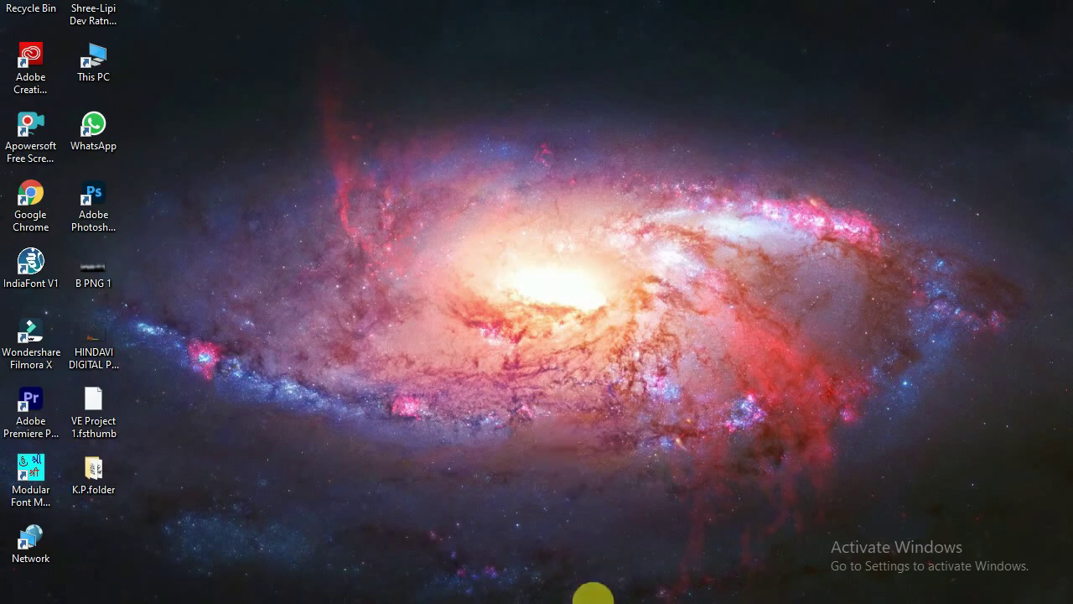
Create Untitled-2: a 12 × 8 inch document at 72 pixels/cm with a white background
{"action": "left_click", "coordinate": [593, 602]}
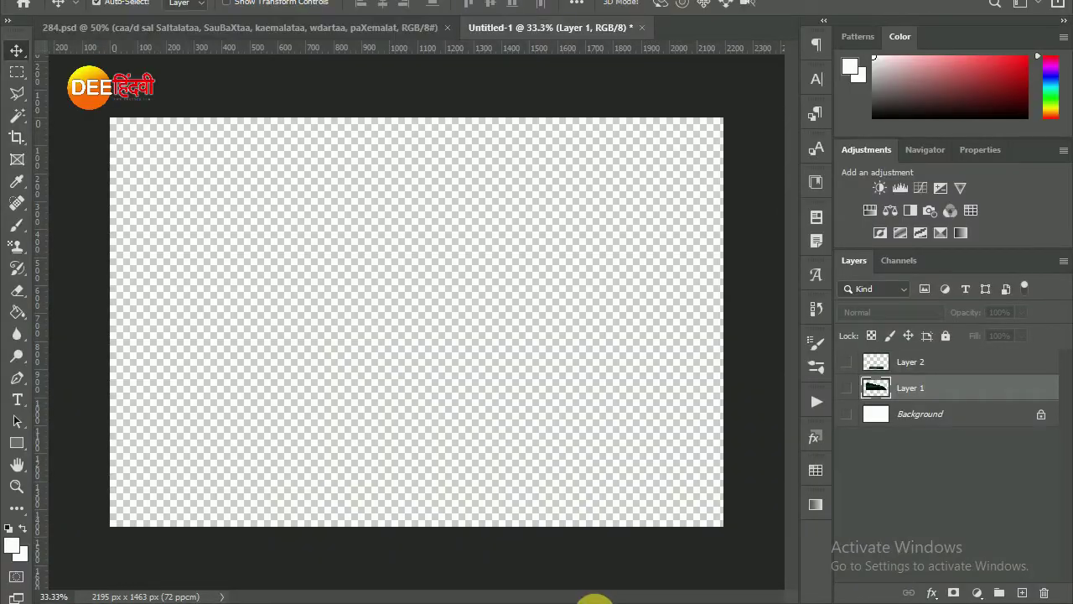
{"action": "left_click", "coordinate": [48, 3]}
{"action": "left_click", "coordinate": [48, 3]}
{"action": "key", "text": "ctrl+n"}
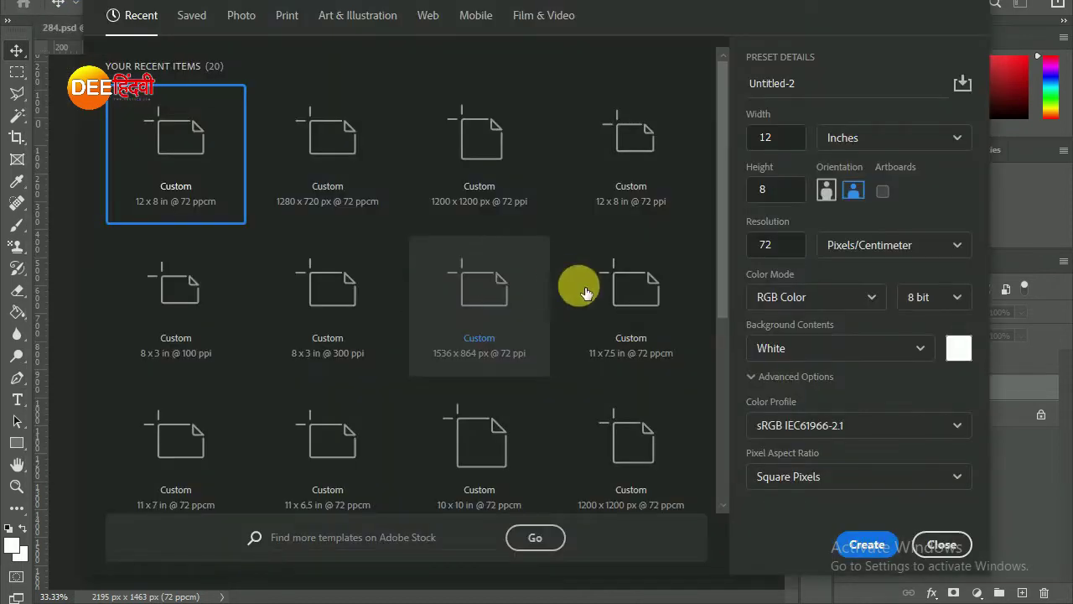
{"action": "left_click", "coordinate": [763, 137]}
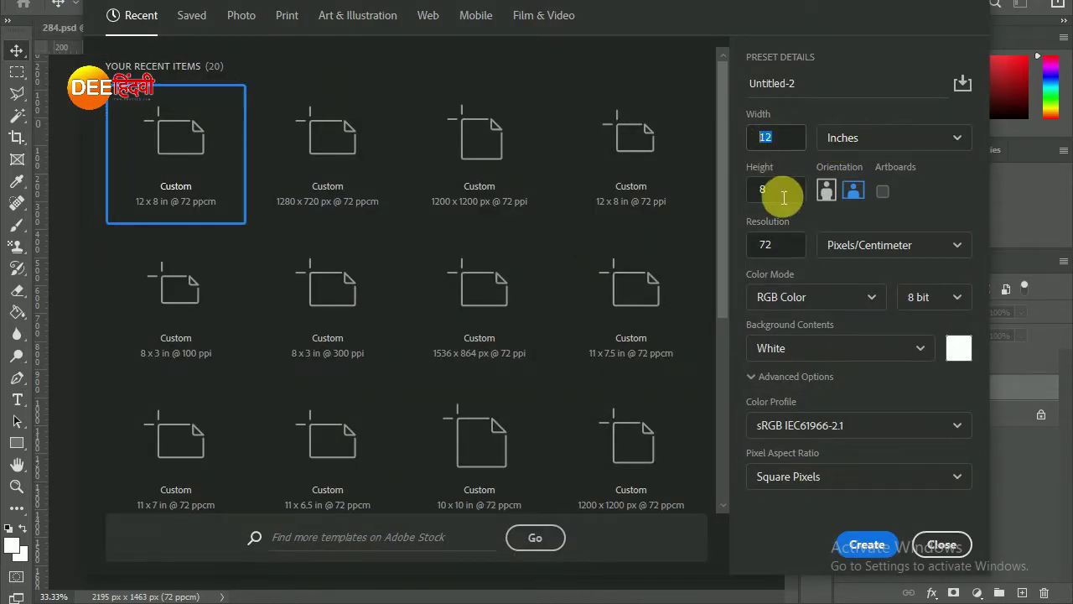
{"action": "left_click_drag", "start_coordinate": [776, 244], "coordinate": [753, 263]}
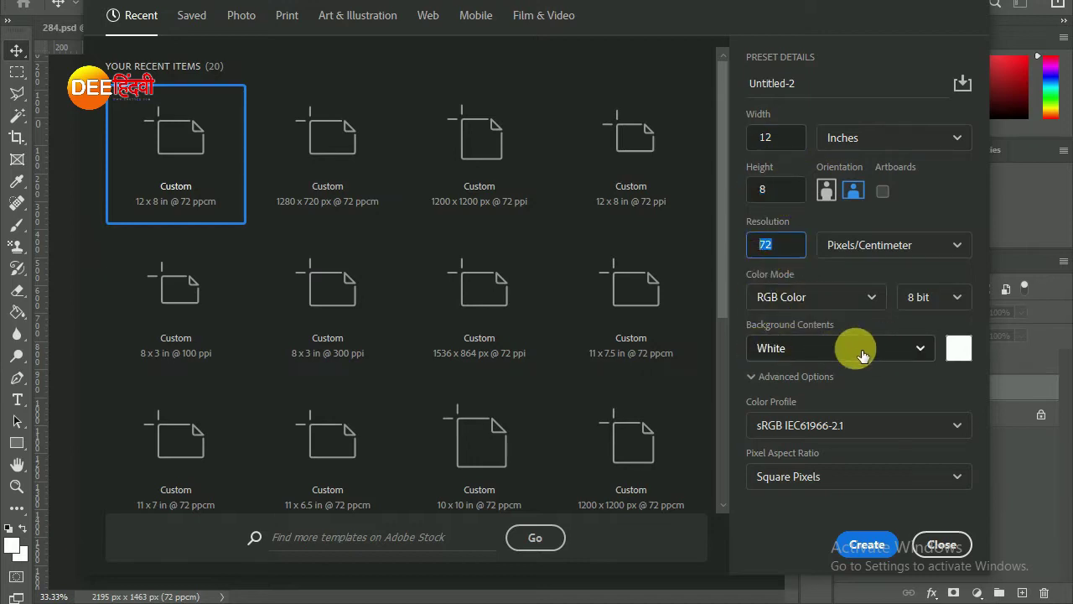
{"action": "left_click", "coordinate": [876, 554]}
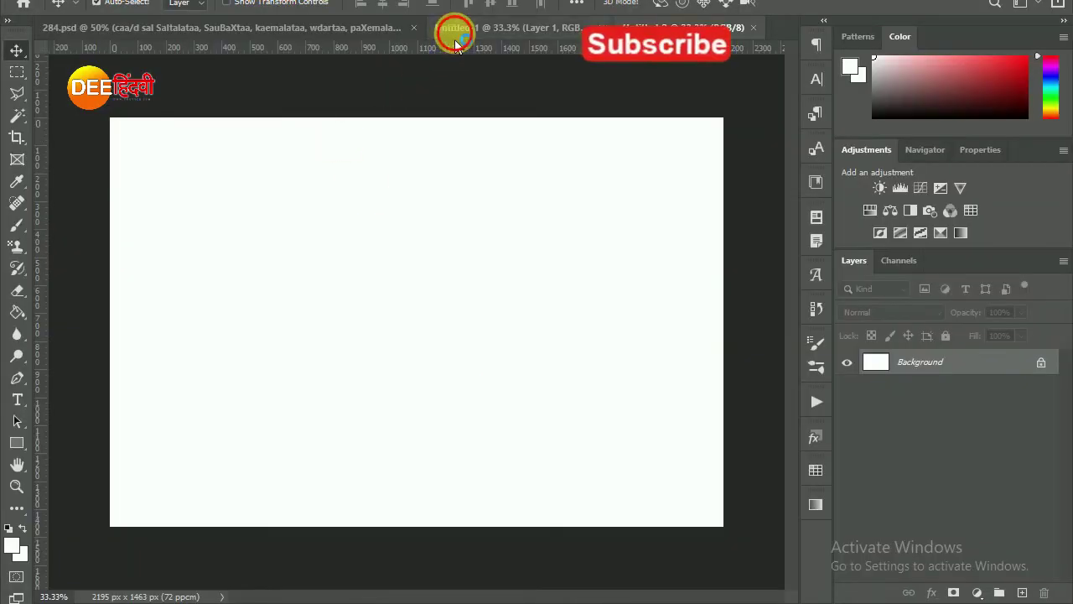
Bring the sea layer from Untitled-1 and stretch it across the canvas bottom
{"action": "left_click", "coordinate": [455, 28]}
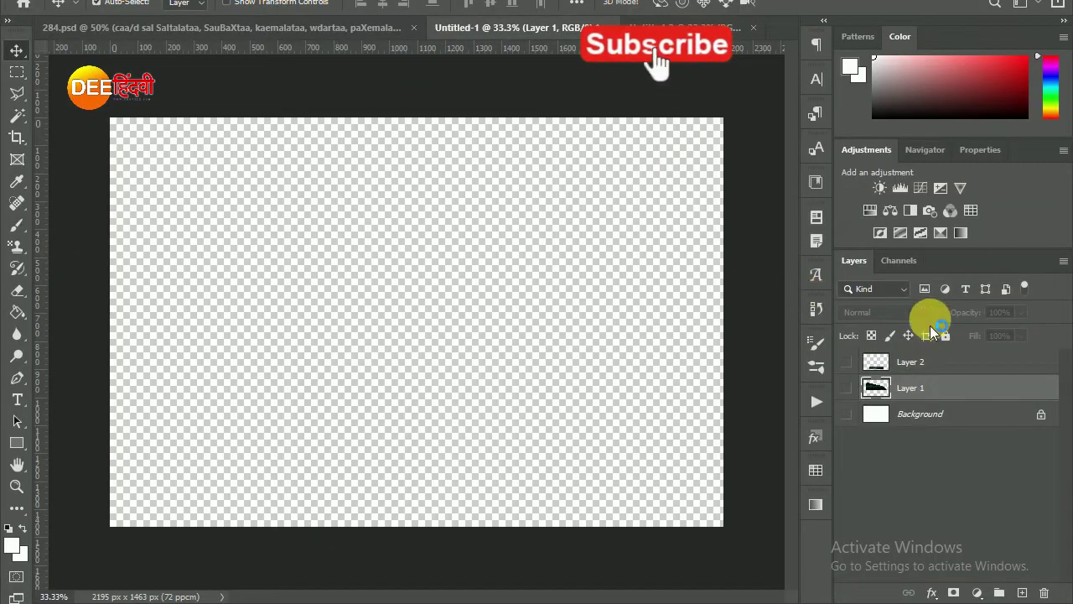
{"action": "left_click", "coordinate": [846, 362]}
{"action": "mouse_move", "coordinate": [423, 443]}
{"action": "left_mouse_down"}
{"action": "mouse_move", "coordinate": [490, 88]}
{"action": "mouse_move", "coordinate": [288, 491]}
{"action": "left_mouse_up"}
{"action": "key", "text": "ctrl+t"}
{"action": "mouse_move", "coordinate": [454, 450]}
{"action": "left_mouse_down"}
{"action": "mouse_move", "coordinate": [574, 404]}
{"action": "mouse_move", "coordinate": [713, 326]}
{"action": "left_mouse_up"}
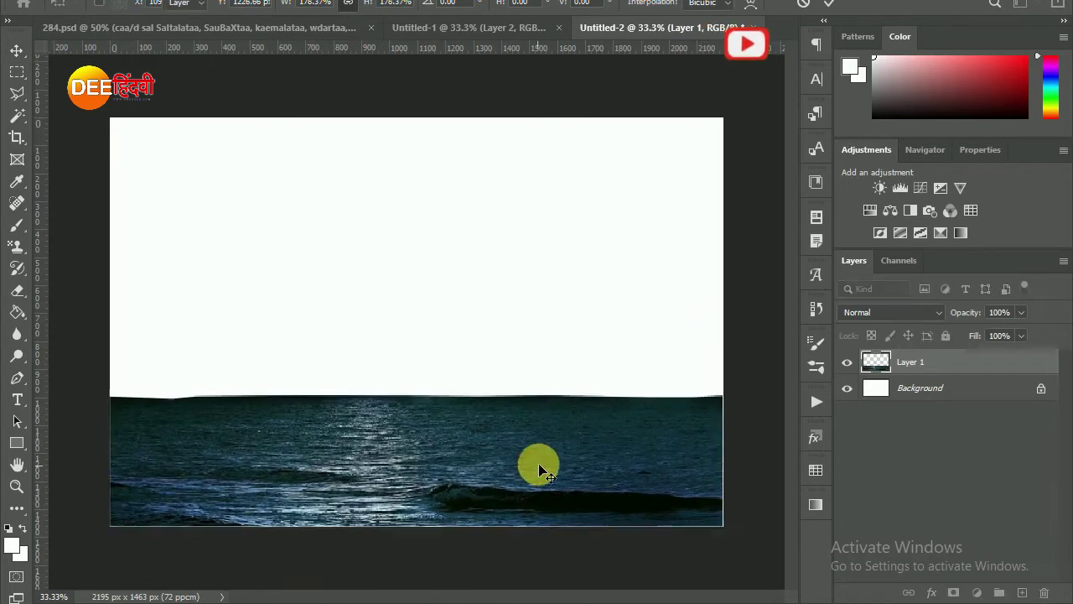
{"action": "key", "text": "Return"}
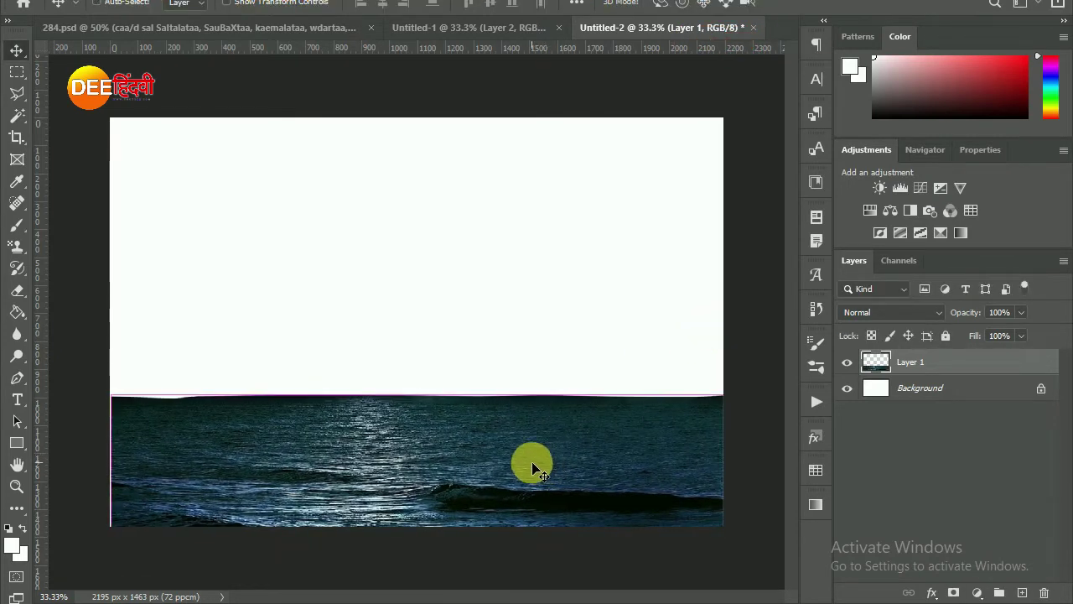
{"action": "key", "text": "ctrl+t"}
{"action": "key", "text": "Return"}
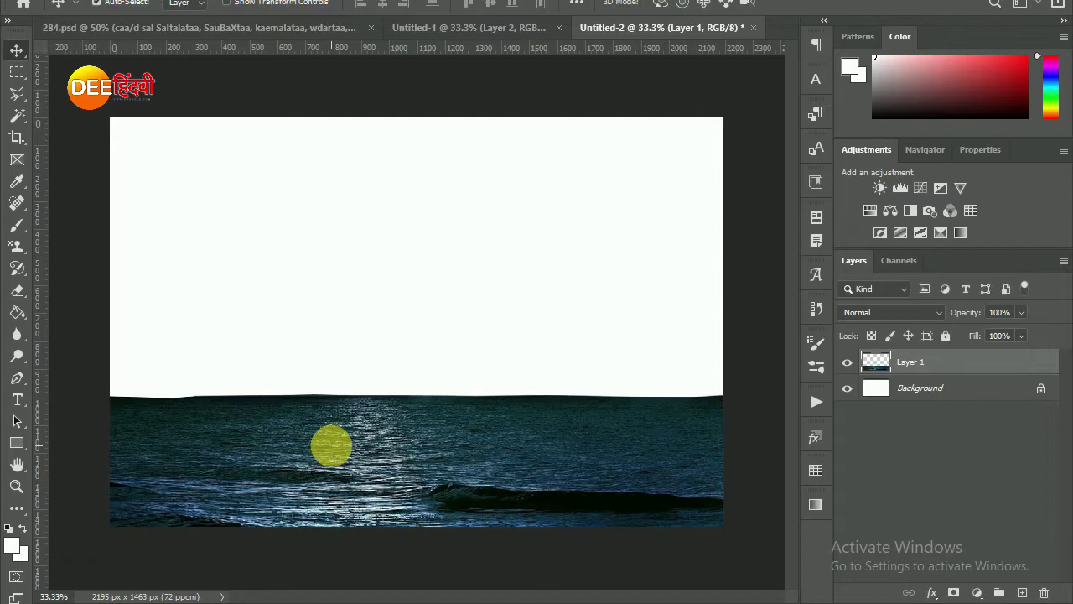
Place the moonlit sky image from Downloads above the Background layer, shifted up to cover the top
{"action": "left_click", "coordinate": [922, 388]}
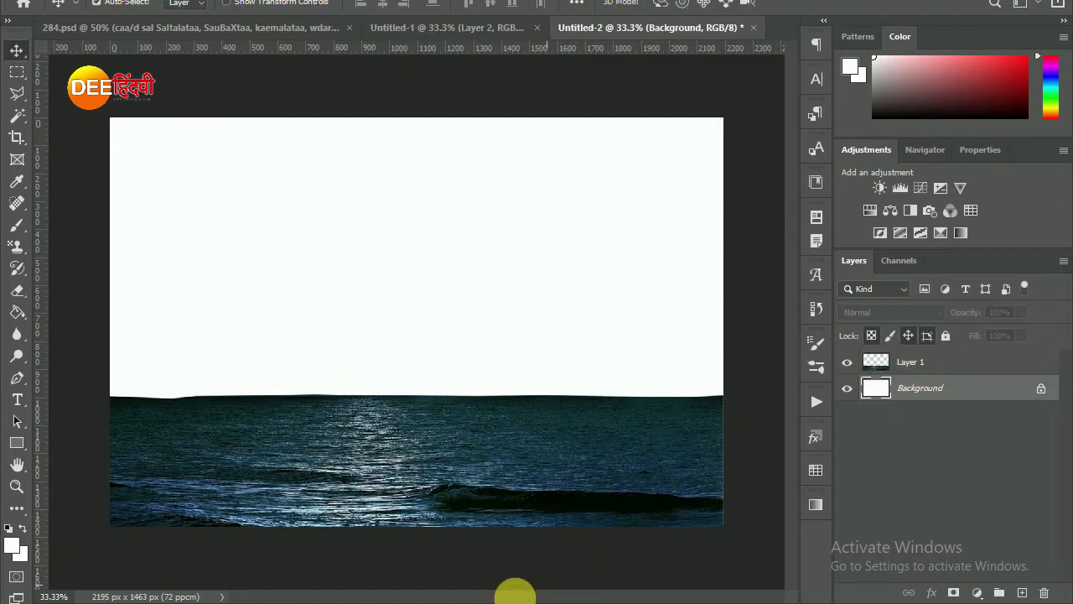
{"action": "left_click", "coordinate": [515, 597]}
{"action": "left_click", "coordinate": [74, 276]}
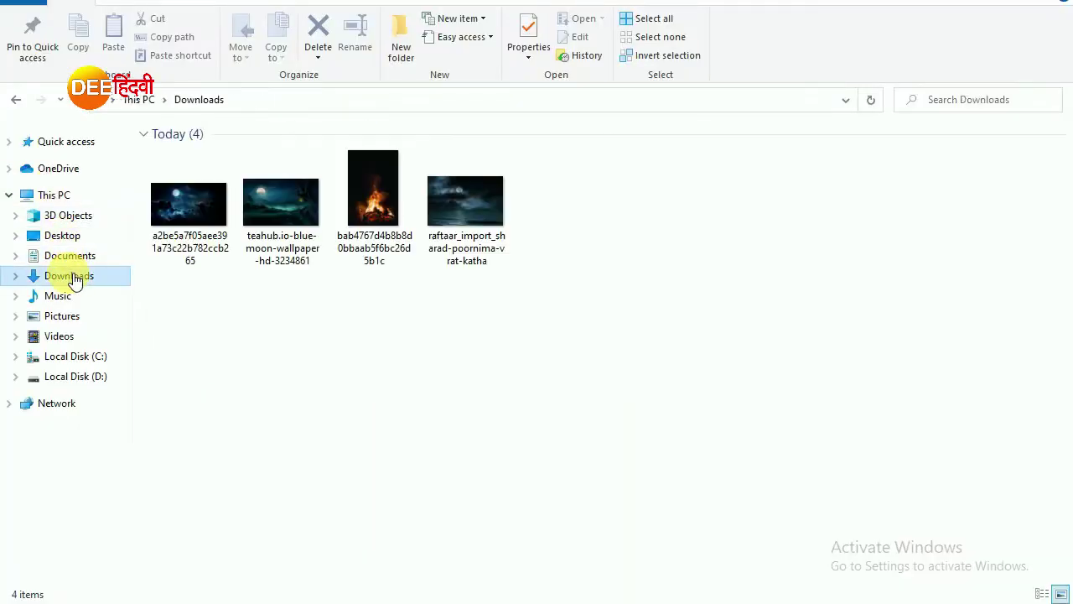
{"action": "left_click", "coordinate": [201, 210]}
{"action": "left_click_drag", "start_coordinate": [189, 205], "coordinate": [449, 340]}
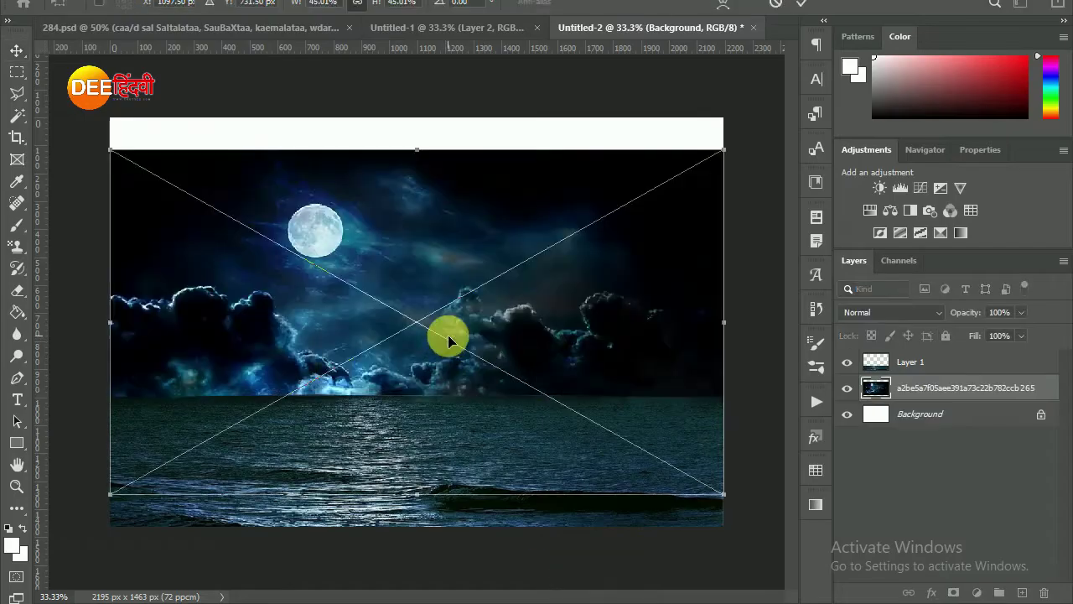
{"action": "left_click_drag", "start_coordinate": [543, 315], "coordinate": [540, 281]}
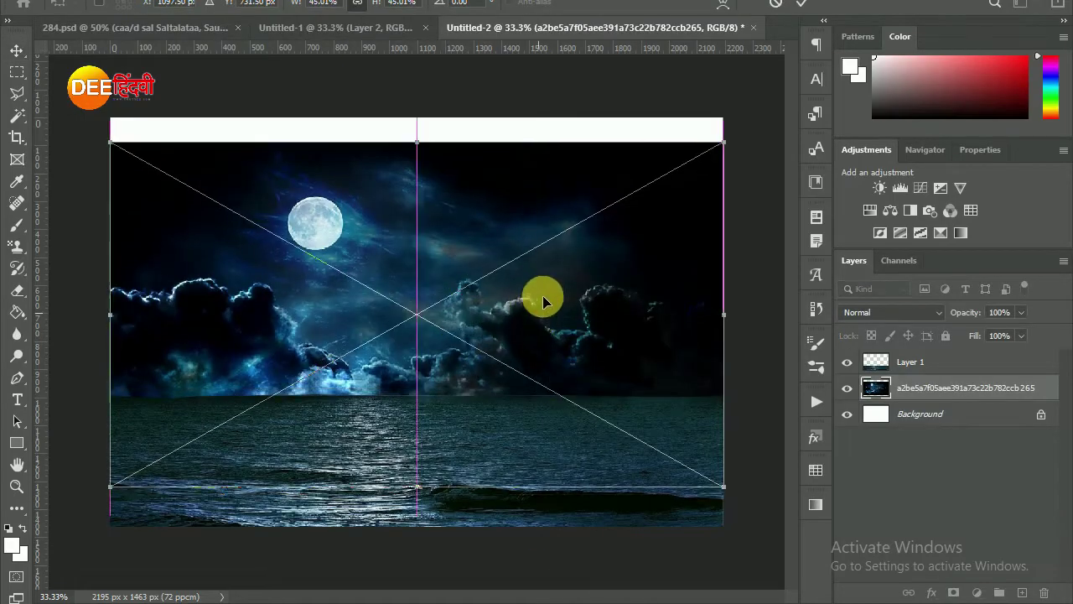
Commit the sky image and erase Layer 1's horizon with a soft 800 px eraser
{"action": "key", "text": "Return"}
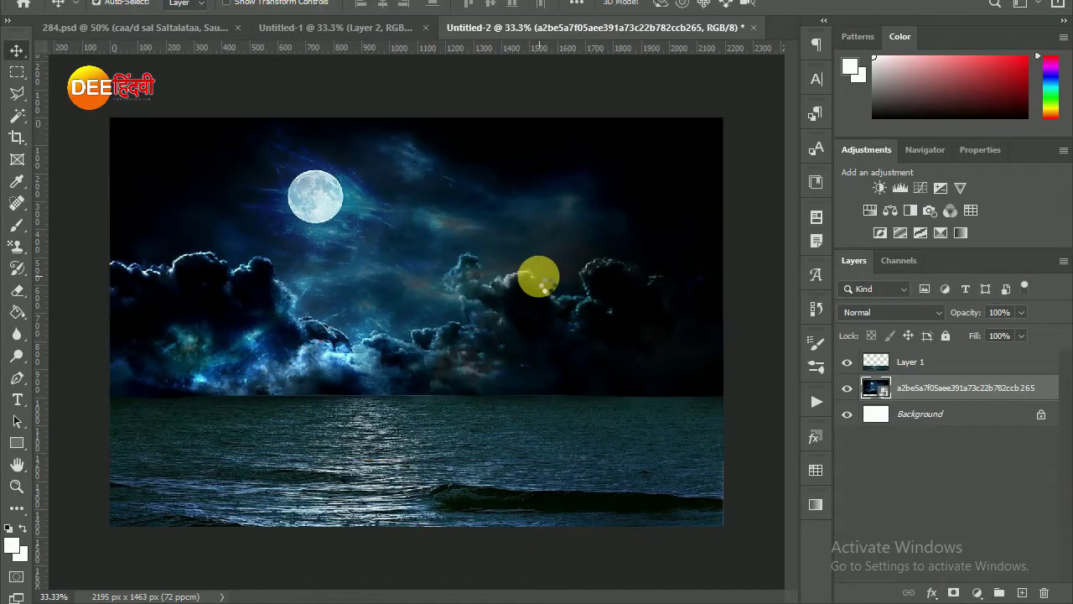
{"action": "key", "text": "alt+bracketright"}
{"action": "left_click", "coordinate": [17, 290]}
{"action": "right_click", "coordinate": [389, 299]}
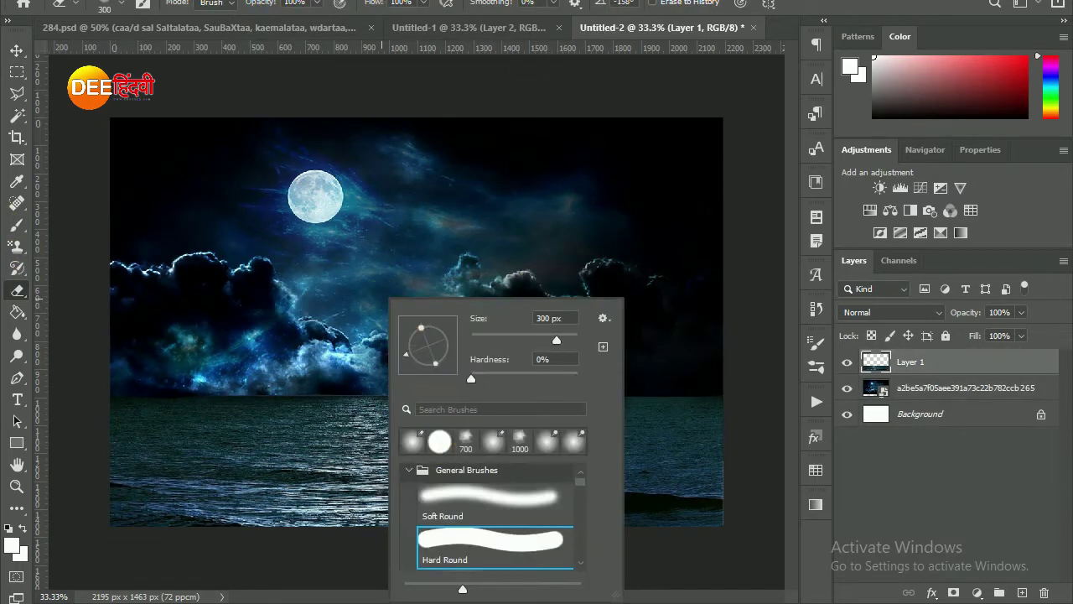
{"action": "left_click", "coordinate": [479, 24]}
{"action": "key", "text": "bracketright"}
{"action": "key", "text": "bracketright"}
{"action": "key", "text": "bracketright"}
{"action": "key", "text": "bracketleft"}
{"action": "key", "text": "bracketleft"}
{"action": "left_click_drag", "start_coordinate": [365, 390], "coordinate": [434, 394]}
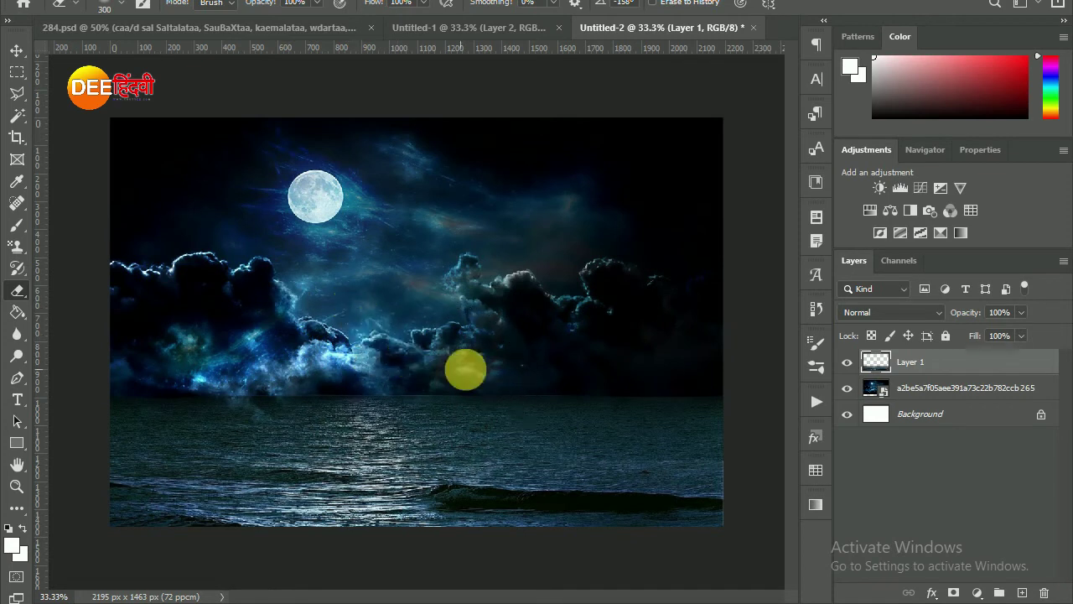
{"action": "mouse_move", "coordinate": [361, 395]}
{"action": "left_mouse_down"}
{"action": "mouse_move", "coordinate": [296, 390]}
{"action": "mouse_move", "coordinate": [519, 399]}
{"action": "left_mouse_up"}
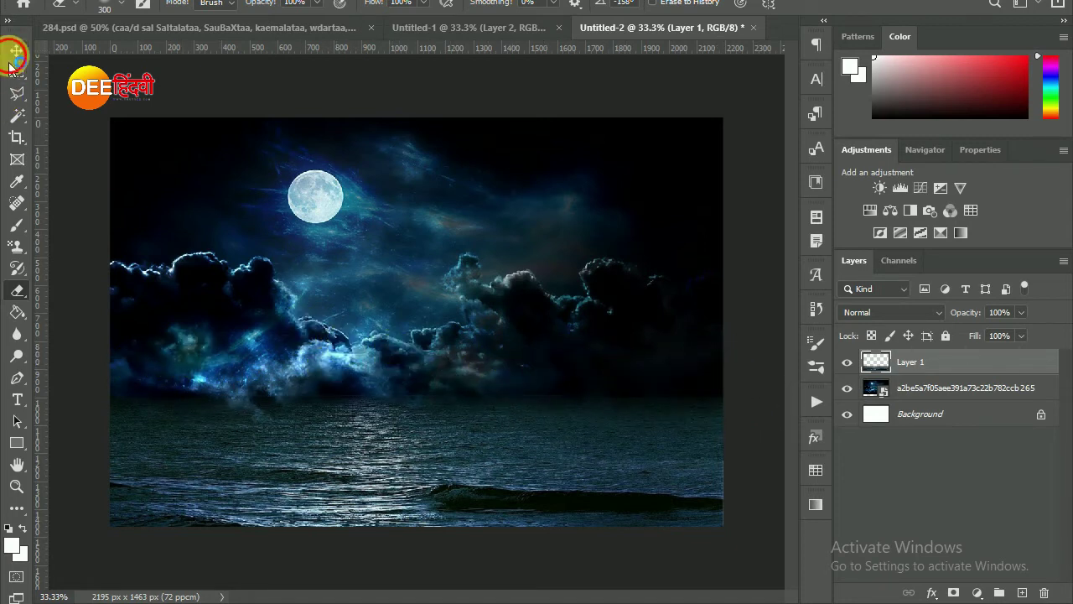
Drag the rock layer from Untitled-1 into the lower left and add empty Layer 3
{"action": "left_click", "coordinate": [17, 51]}
{"action": "left_click", "coordinate": [475, 27]}
{"action": "left_click", "coordinate": [846, 387]}
{"action": "mouse_move", "coordinate": [608, 378]}
{"action": "left_mouse_down"}
{"action": "mouse_move", "coordinate": [326, 463]}
{"action": "mouse_move", "coordinate": [384, 459]}
{"action": "mouse_move", "coordinate": [349, 483]}
{"action": "left_mouse_up"}
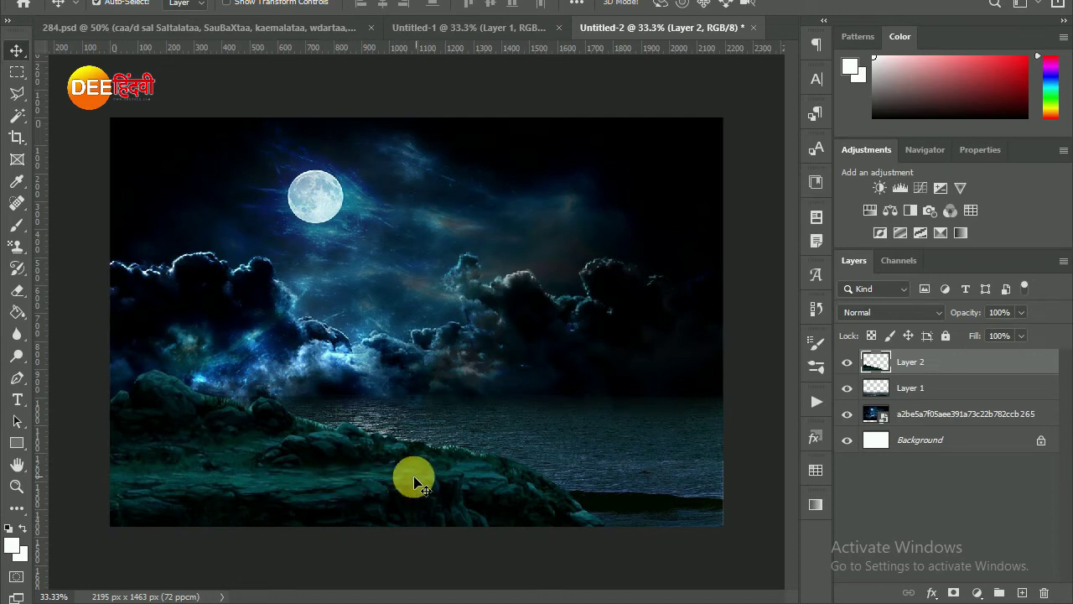
{"action": "left_click", "coordinate": [1023, 593]}
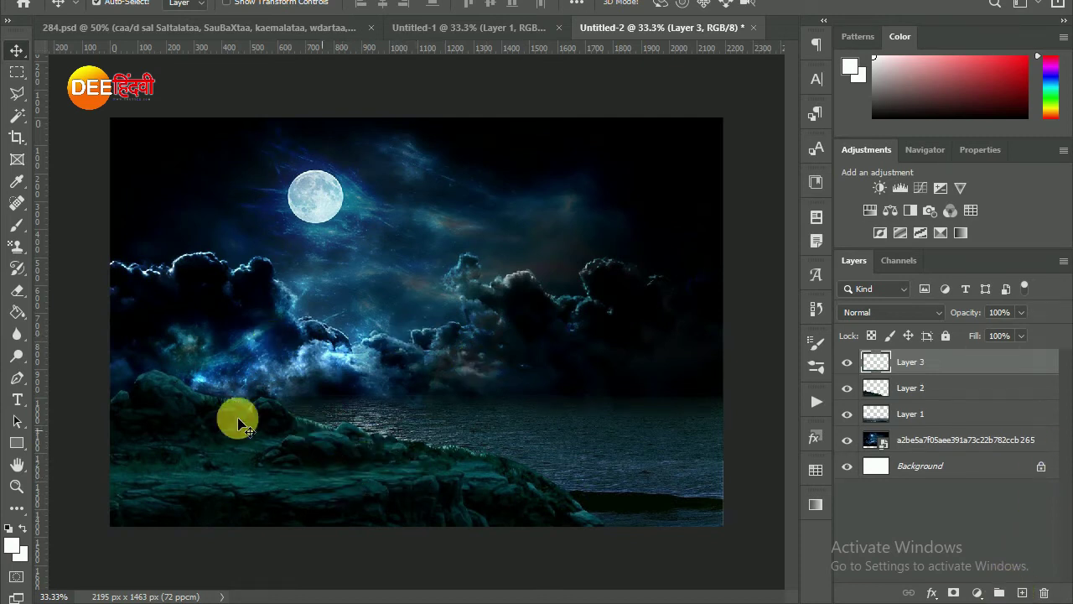
{"action": "left_click", "coordinate": [17, 225]}
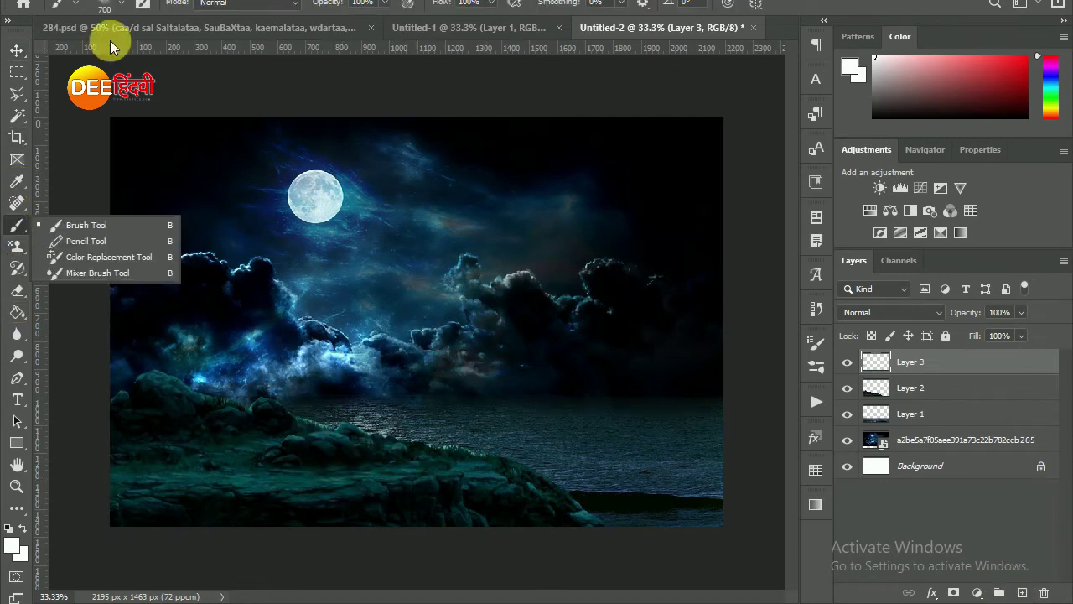
Paint a soft dark-blue (#163a69) haze on Layer 3 with the standard brush
{"action": "left_click", "coordinate": [88, 223]}
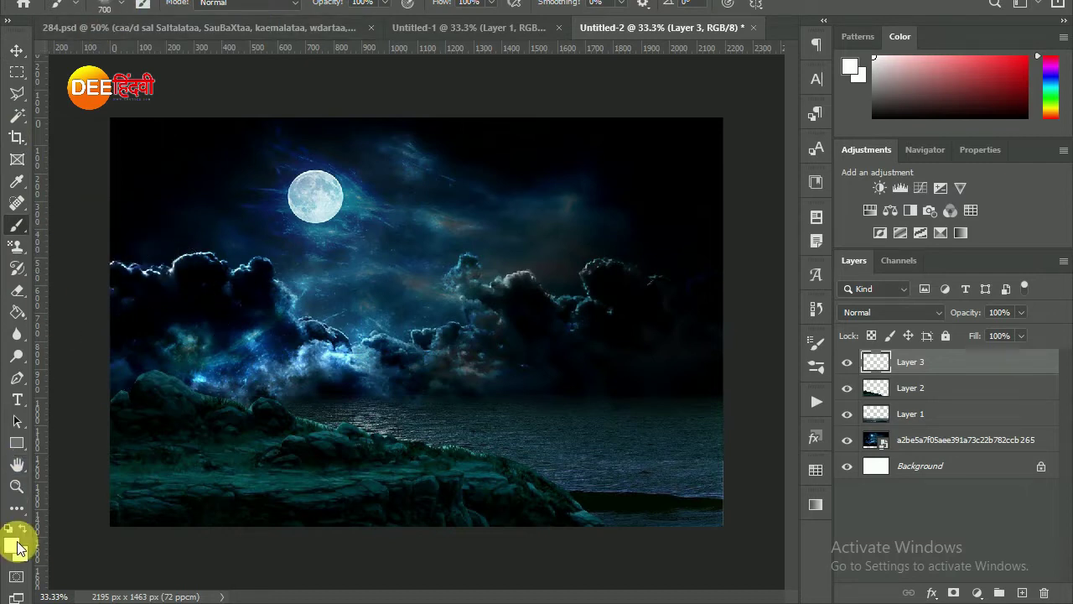
{"action": "left_click", "coordinate": [16, 546]}
{"action": "left_click", "coordinate": [336, 258]}
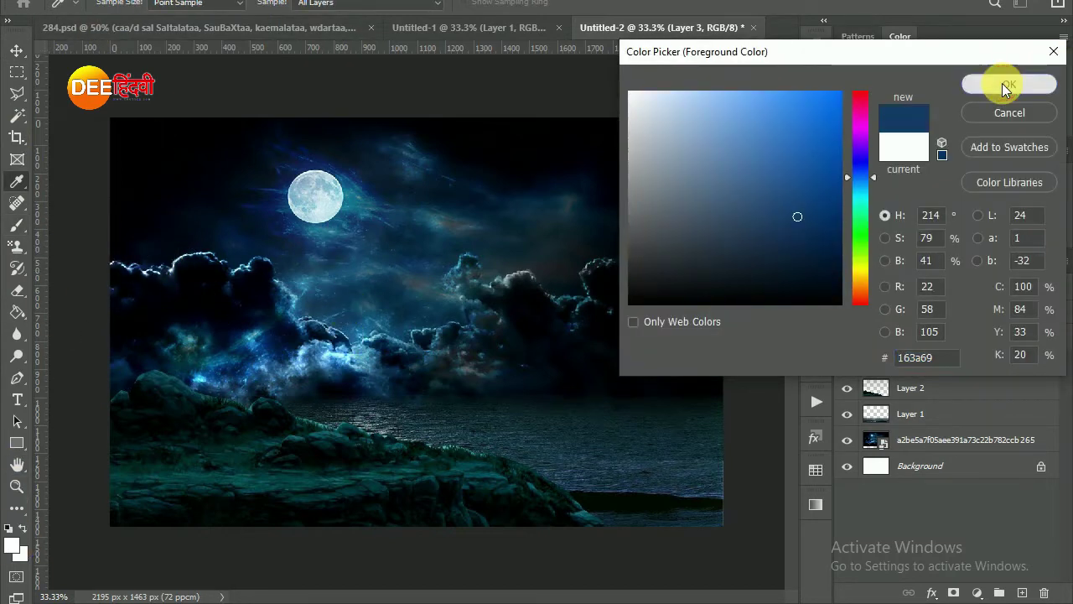
{"action": "left_click", "coordinate": [1006, 84]}
{"action": "key", "text": "ctrl+d"}
{"action": "left_click", "coordinate": [16, 50]}
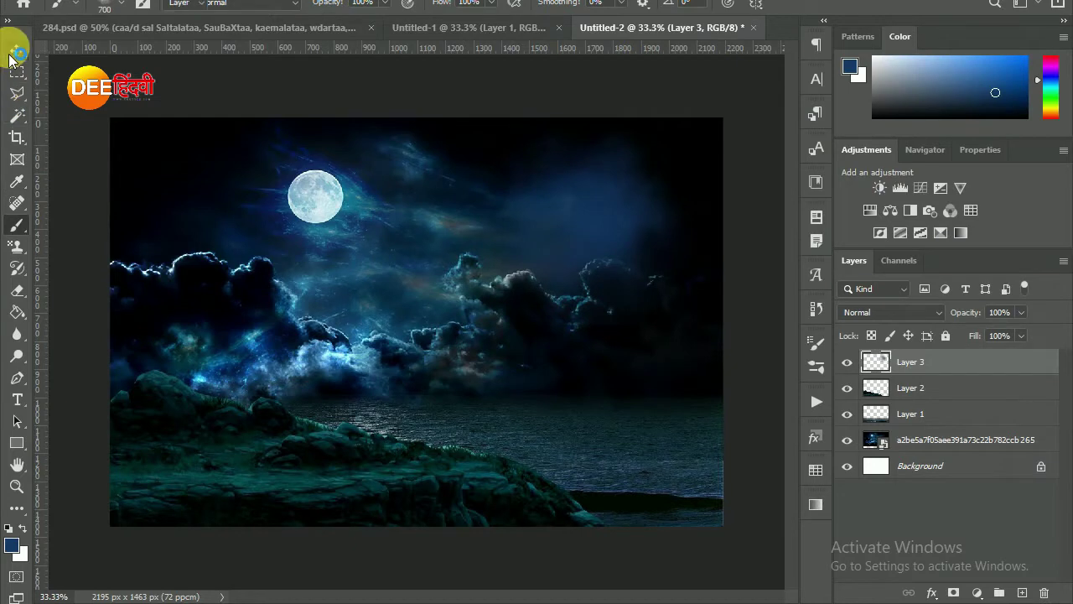
Enlarge the blue haze over the sky, shift it left, and duplicate it twice
{"action": "key", "text": "ctrl+t"}
{"action": "left_click_drag", "start_coordinate": [497, 324], "coordinate": [354, 467]}
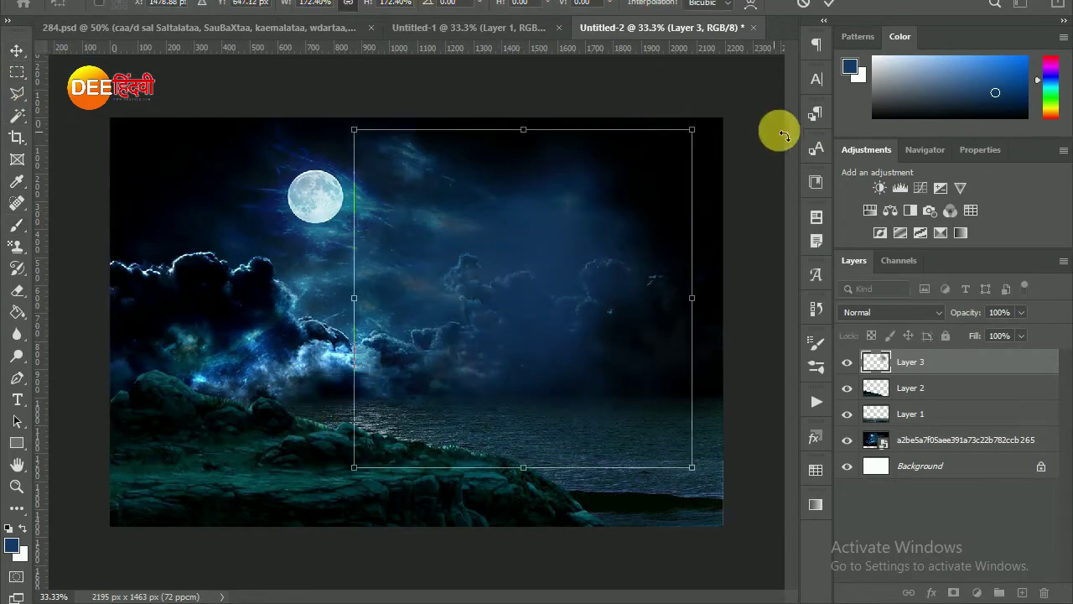
{"action": "left_click_drag", "start_coordinate": [692, 128], "coordinate": [819, 75]}
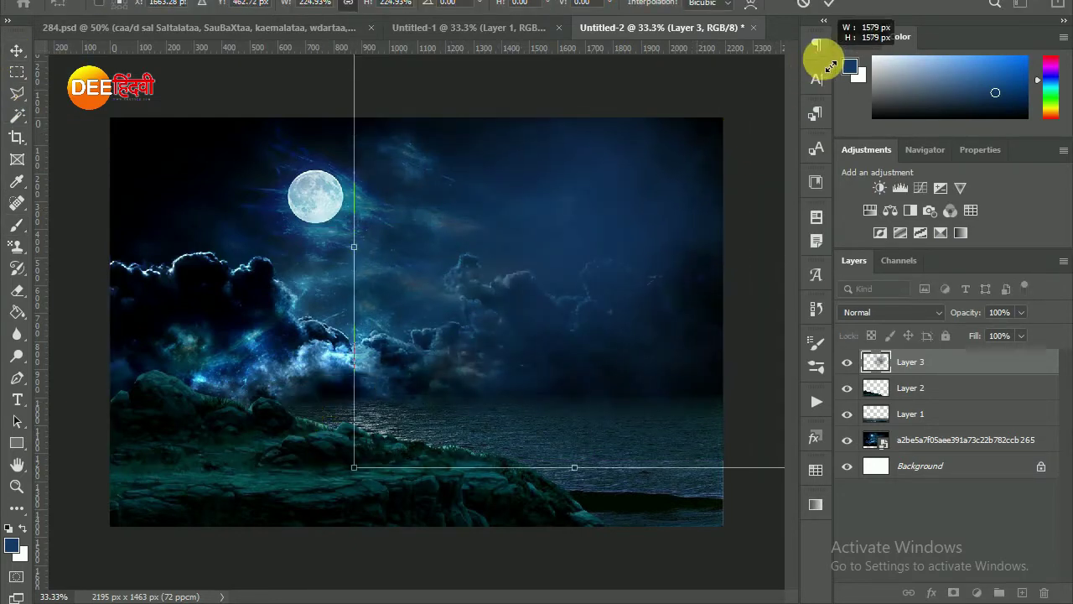
{"action": "left_click", "coordinate": [828, 5]}
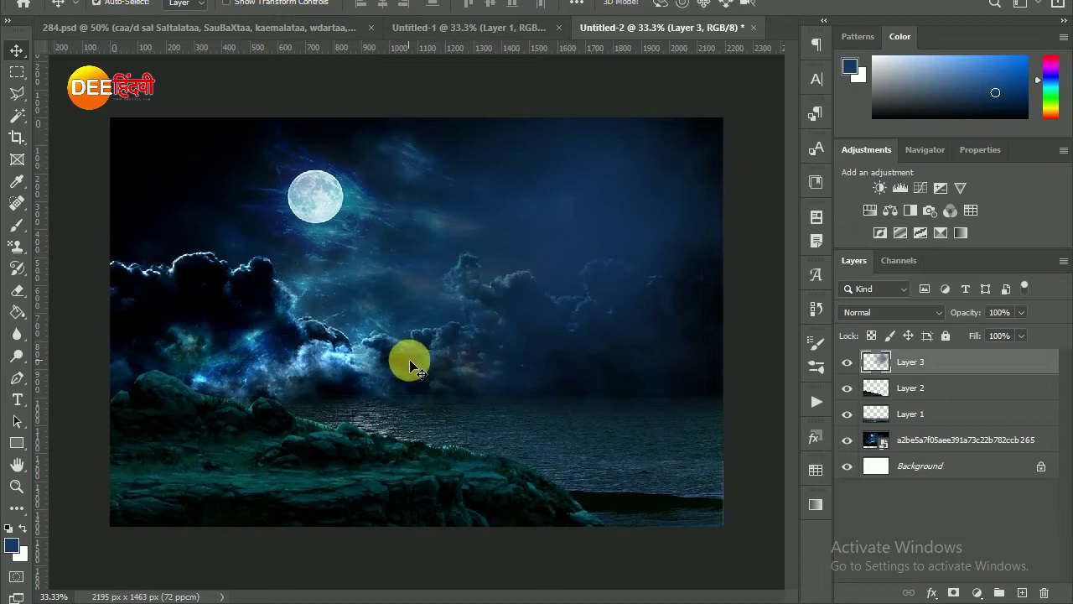
{"action": "mouse_move", "coordinate": [575, 253]}
{"action": "left_mouse_down"}
{"action": "mouse_move", "coordinate": [232, 256]}
{"action": "mouse_move", "coordinate": [196, 221]}
{"action": "left_mouse_up"}
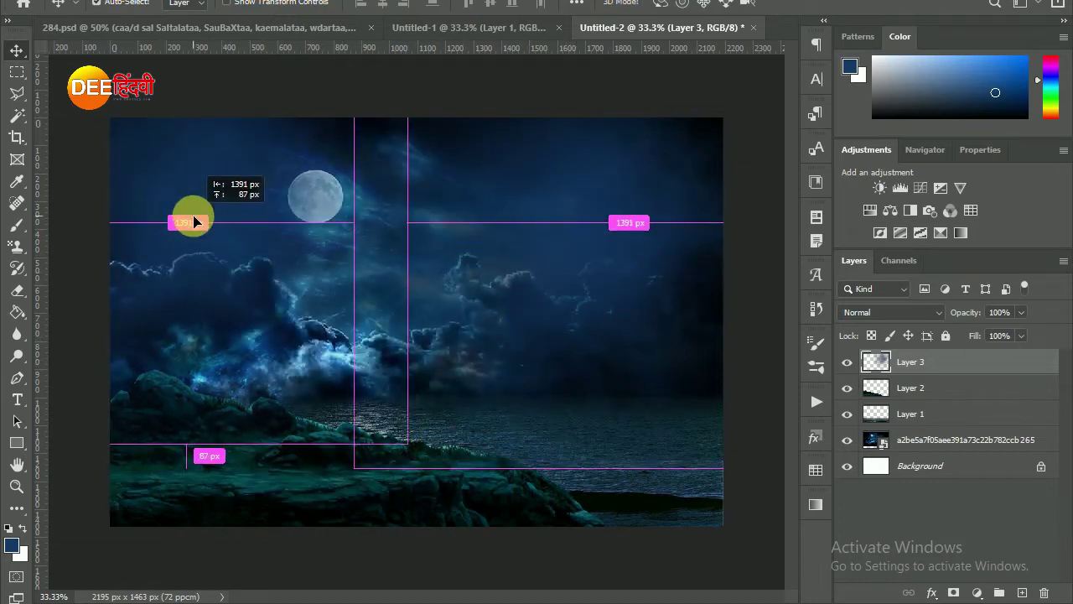
{"action": "key", "text": "ctrl+j"}
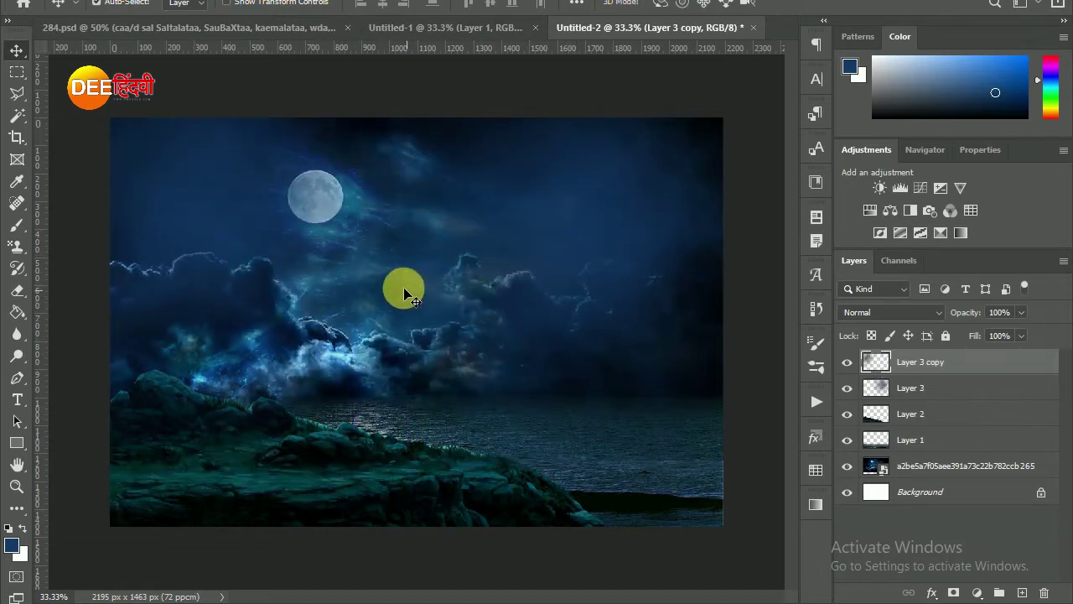
{"action": "mouse_move", "coordinate": [234, 208]}
{"action": "left_mouse_down"}
{"action": "mouse_move", "coordinate": [762, 287]}
{"action": "mouse_move", "coordinate": [778, 259]}
{"action": "mouse_move", "coordinate": [618, 432]}
{"action": "left_mouse_up"}
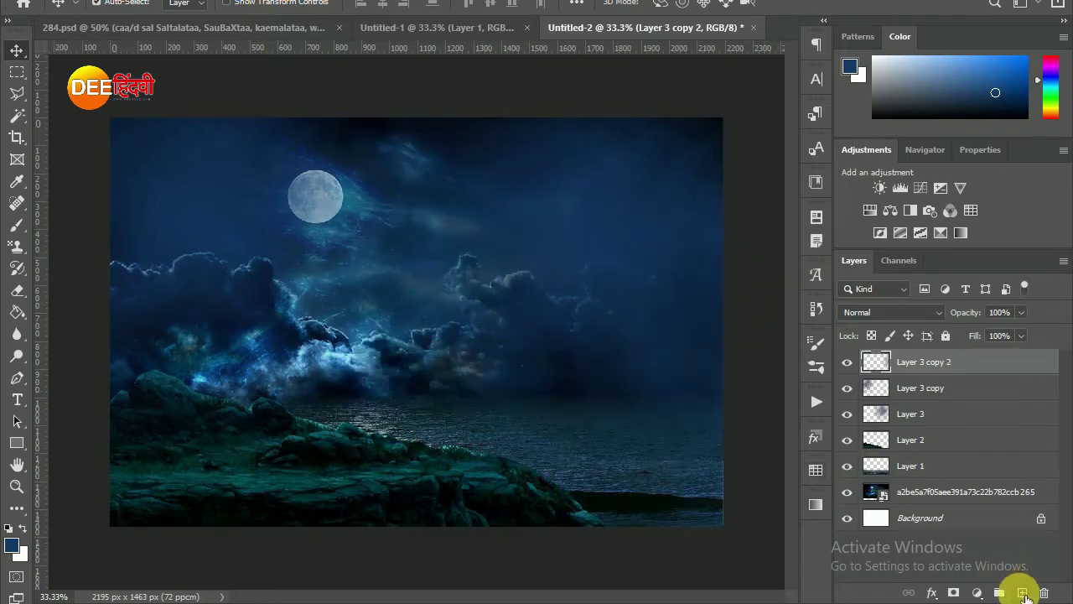
Paint fog on a new layer with the Fog 32 brush enlarged to 800 px
{"action": "left_click", "coordinate": [1023, 592]}
{"action": "left_click", "coordinate": [18, 223]}
{"action": "left_click", "coordinate": [117, 5]}
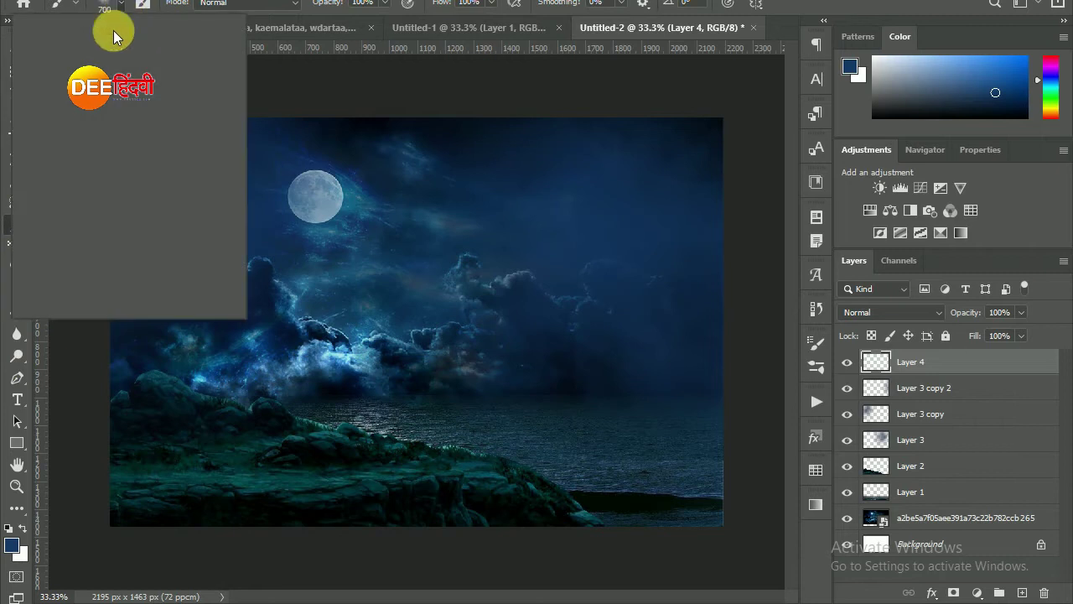
{"action": "left_click", "coordinate": [107, 218]}
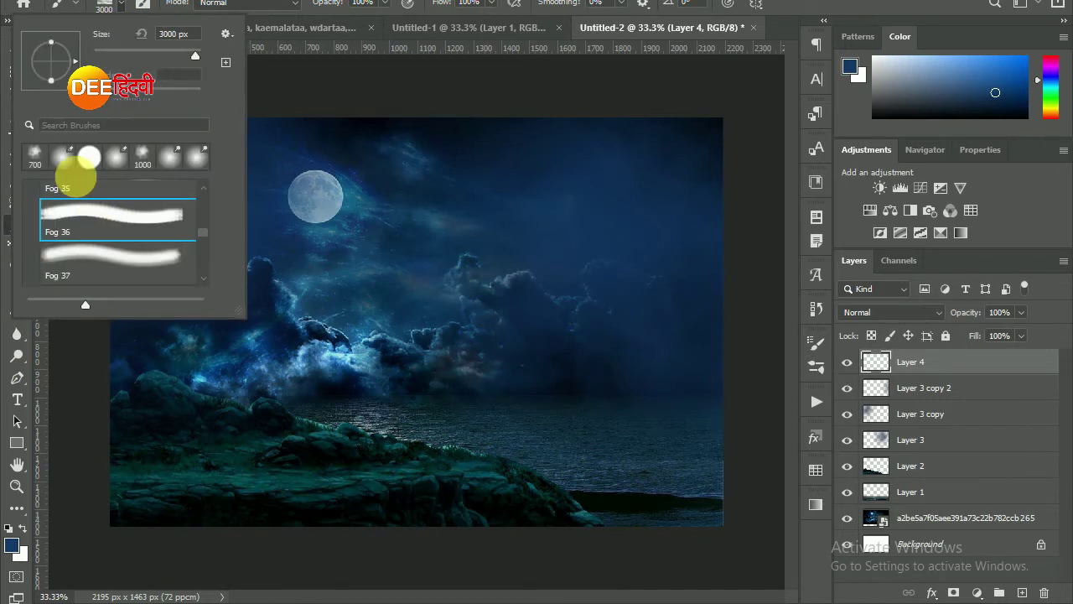
{"action": "scroll", "coordinate": [201, 214], "scroll_direction": "up", "scroll_amount": 10}
{"action": "scroll", "coordinate": [203, 218], "scroll_direction": "down", "scroll_amount": 3}
{"action": "scroll", "coordinate": [205, 225], "scroll_direction": "down", "scroll_amount": 1}
{"action": "scroll", "coordinate": [203, 222], "scroll_direction": "down", "scroll_amount": 2}
{"action": "left_click", "coordinate": [143, 210]}
{"action": "left_click", "coordinate": [172, 253]}
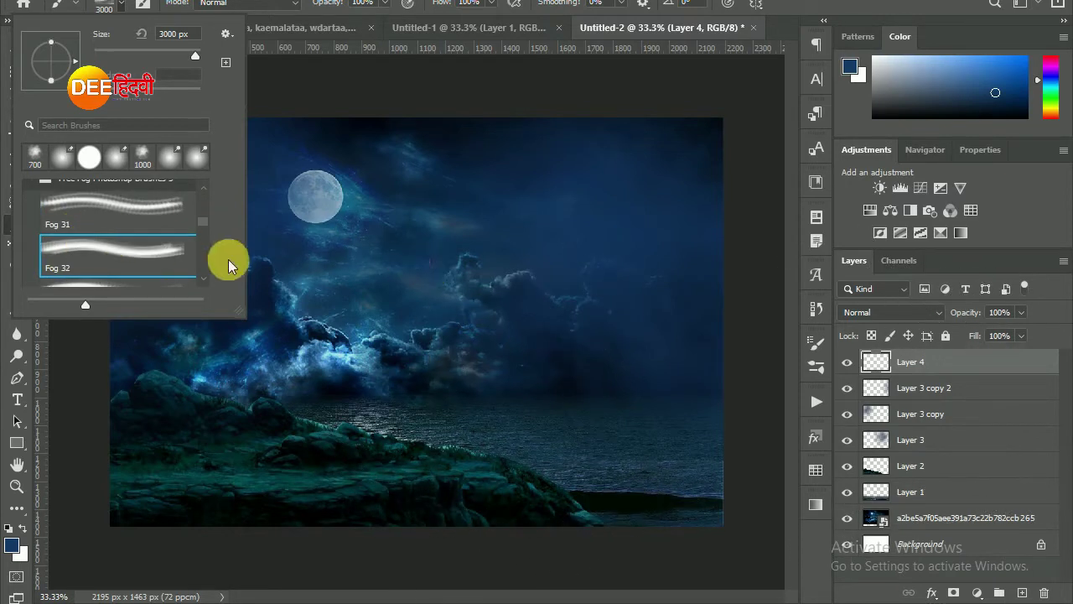
{"action": "left_click", "coordinate": [171, 54]}
{"action": "left_click", "coordinate": [425, 293]}
{"action": "key", "text": "bracketright"}
{"action": "key", "text": "bracketright"}
{"action": "key", "text": "bracketright"}
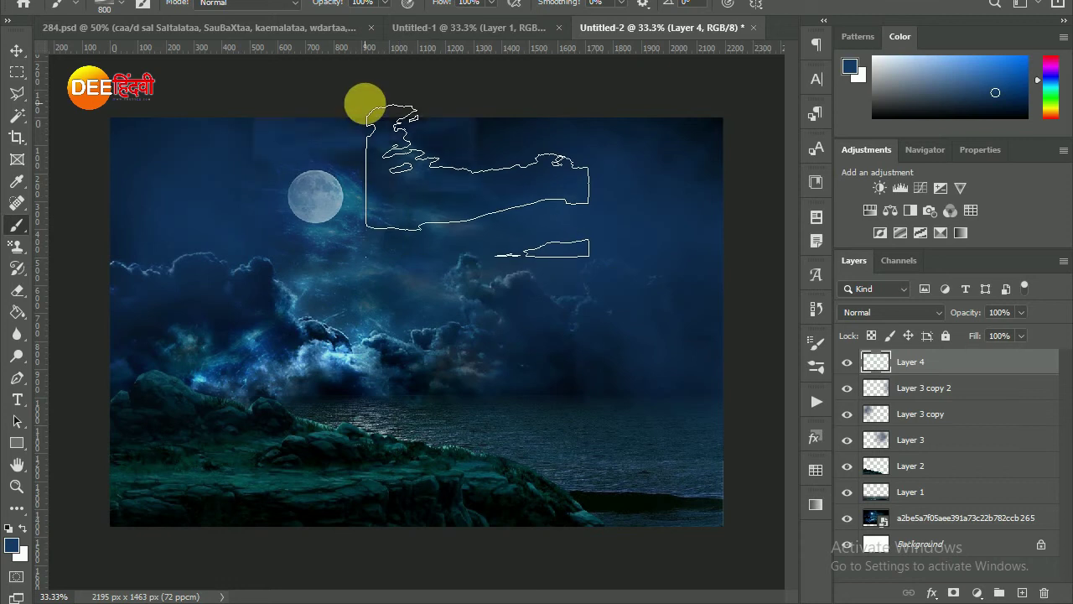
Stretch the fog across the full canvas width and erase it off the moon
{"action": "left_click", "coordinate": [15, 50]}
{"action": "key", "text": "ctrl+t"}
{"action": "mouse_move", "coordinate": [477, 180]}
{"action": "left_mouse_down"}
{"action": "mouse_move", "coordinate": [735, 259]}
{"action": "mouse_move", "coordinate": [738, 252]}
{"action": "left_mouse_up"}
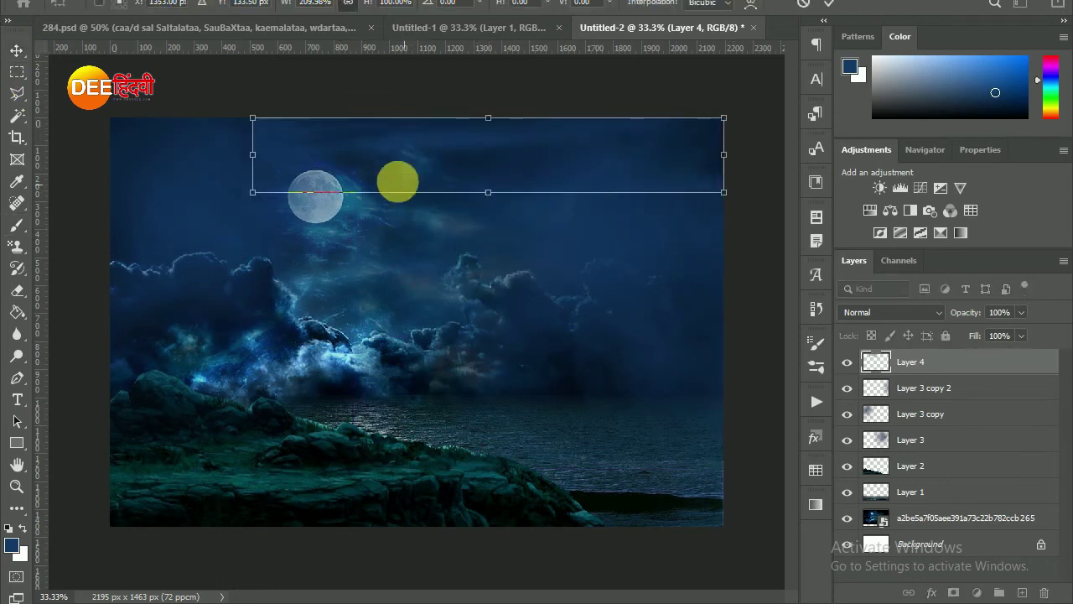
{"action": "left_click_drag", "start_coordinate": [252, 154], "coordinate": [122, 182]}
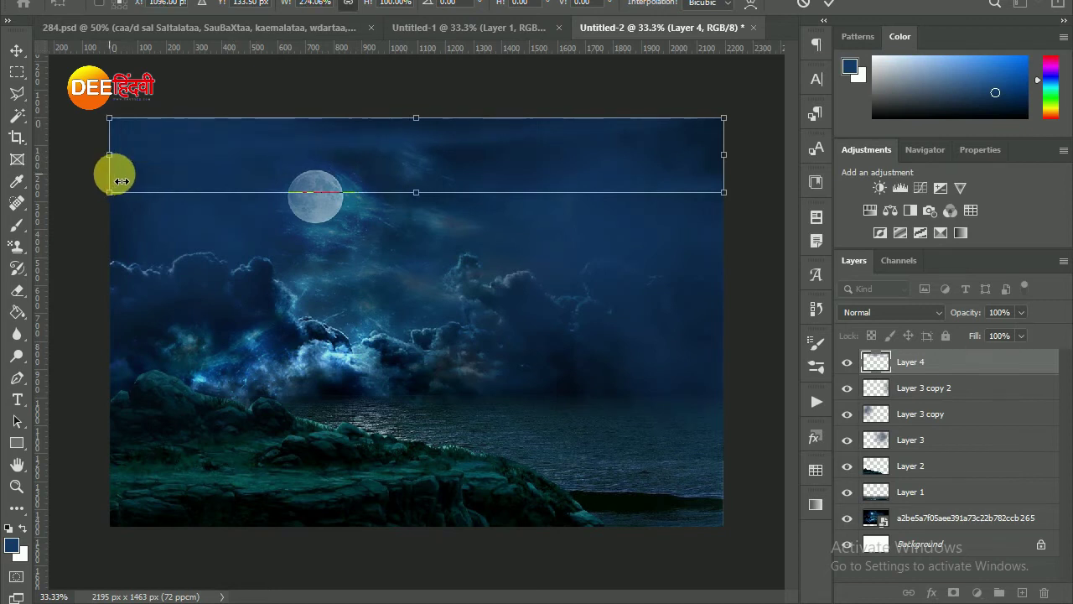
{"action": "left_click_drag", "start_coordinate": [416, 192], "coordinate": [423, 287]}
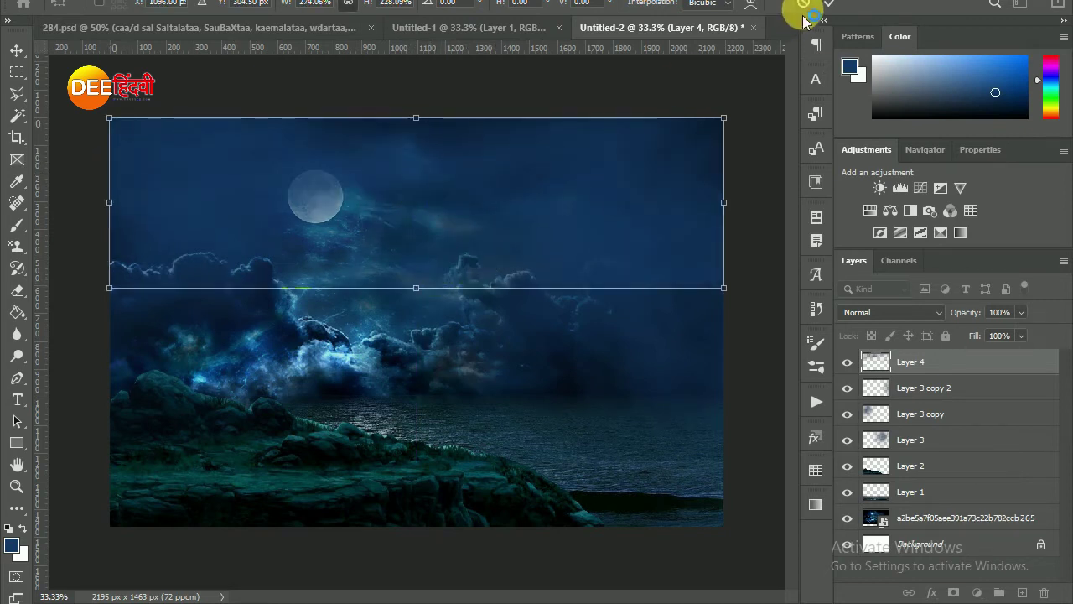
{"action": "left_click", "coordinate": [828, 4]}
{"action": "left_click", "coordinate": [17, 290]}
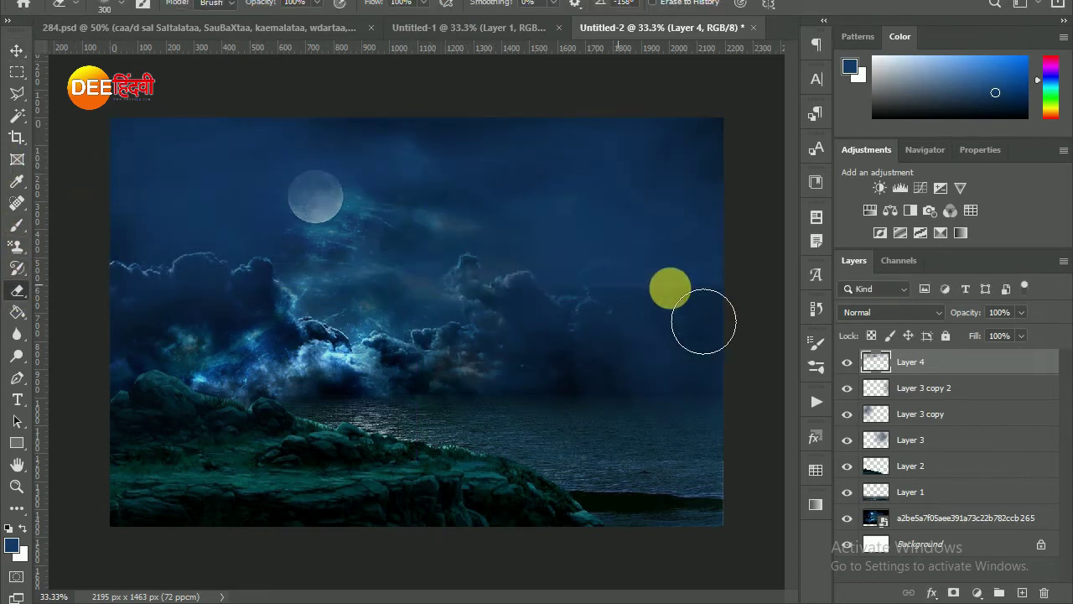
{"action": "left_click", "coordinate": [352, 243]}
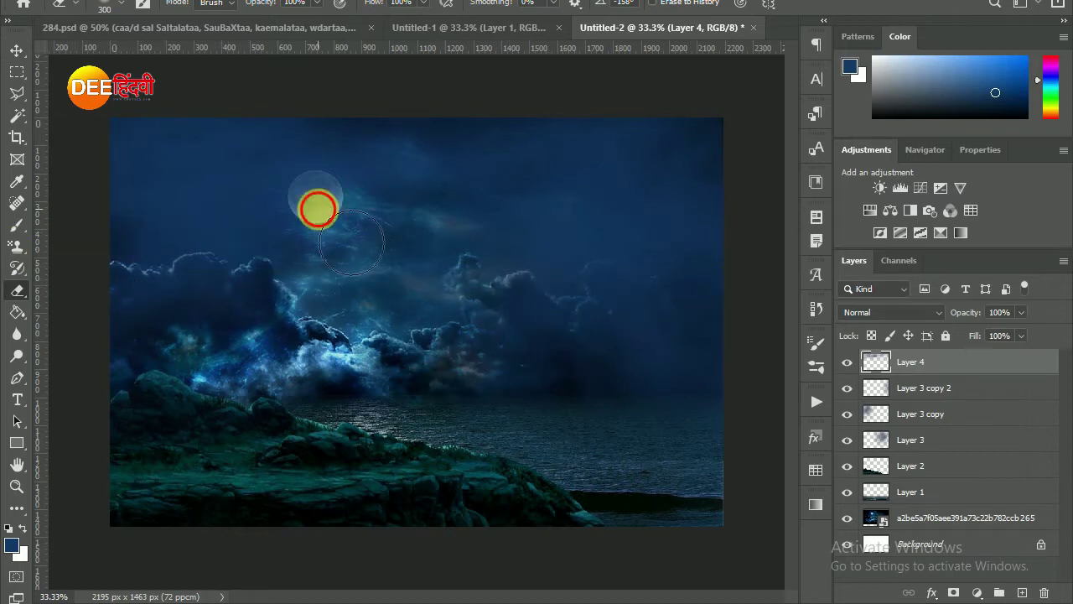
{"action": "left_click_drag", "start_coordinate": [352, 242], "coordinate": [355, 230]}
Duplicate the cloud layer, move the copy down over the rocks and widen it
{"action": "left_click", "coordinate": [17, 50]}
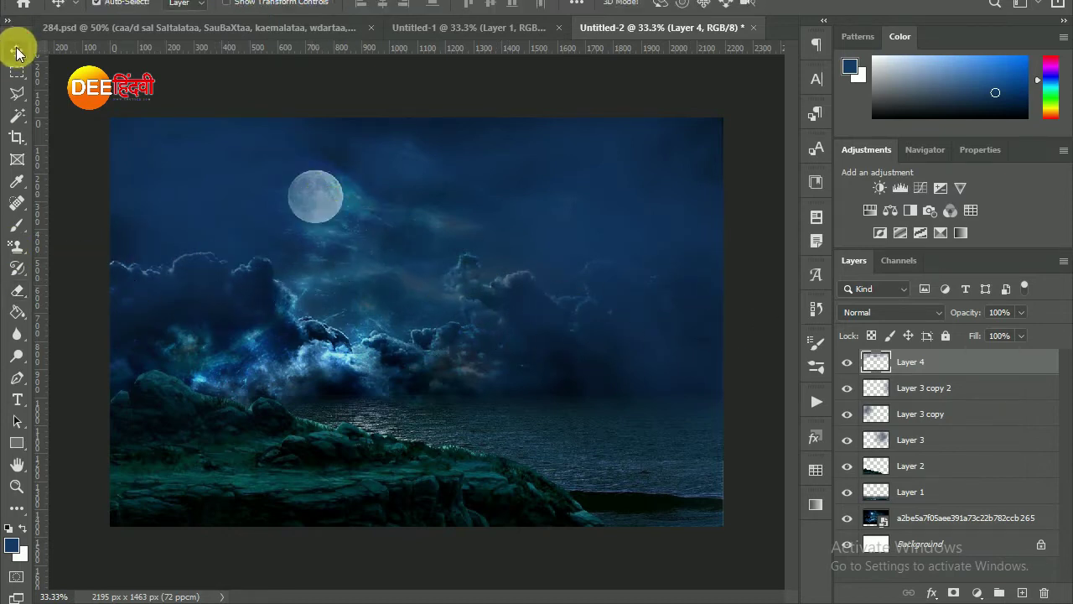
{"action": "left_click_drag", "start_coordinate": [921, 419], "coordinate": [927, 399]}
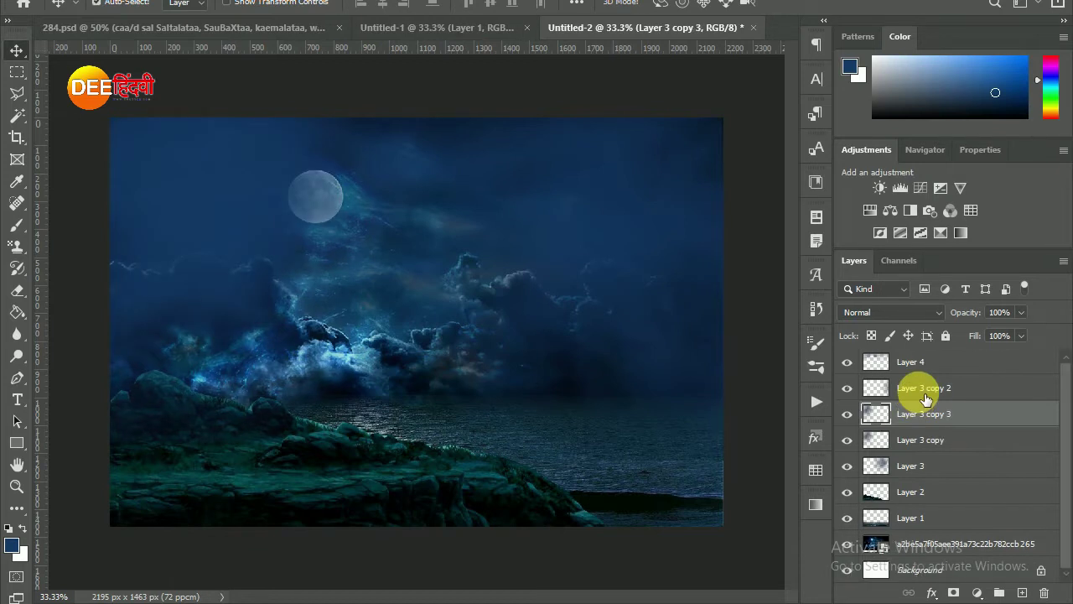
{"action": "key", "text": "ctrl+t"}
{"action": "left_click_drag", "start_coordinate": [218, 196], "coordinate": [404, 335]}
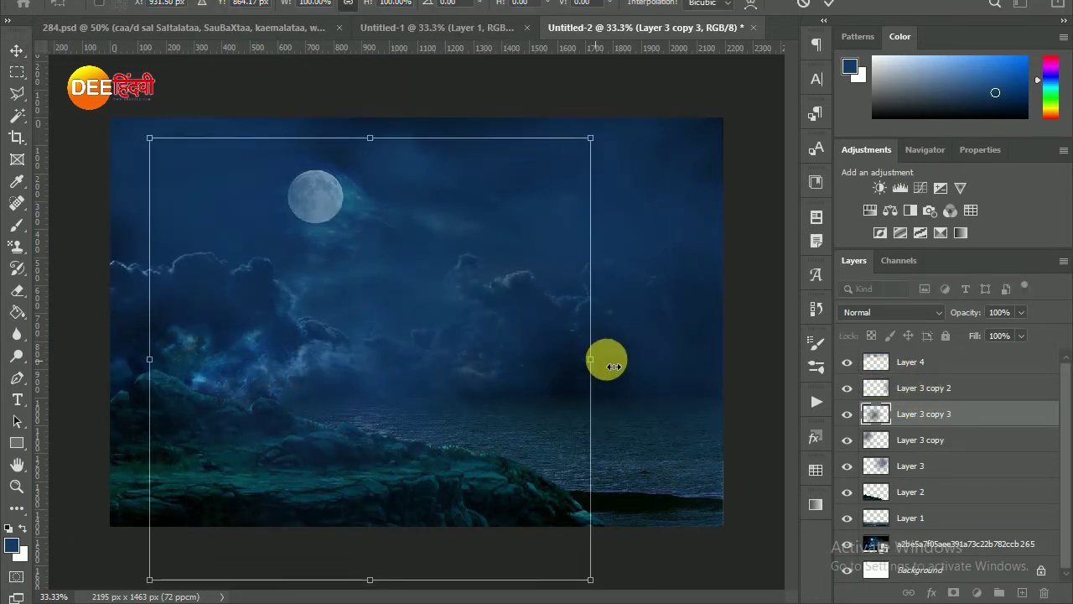
{"action": "left_click_drag", "start_coordinate": [592, 359], "coordinate": [785, 383]}
{"action": "left_click_drag", "start_coordinate": [151, 359], "coordinate": [60, 364]}
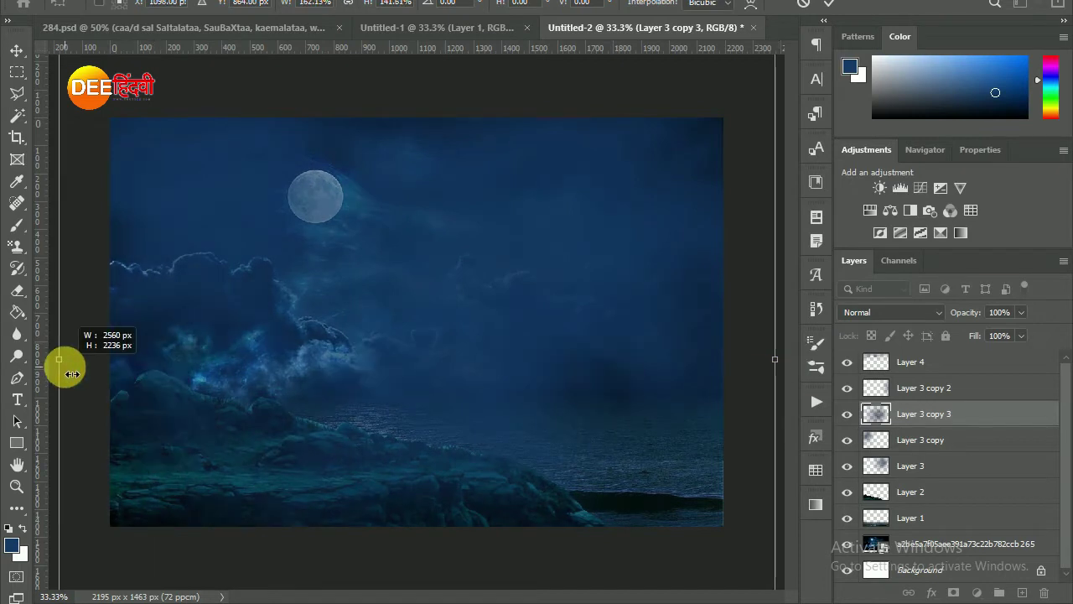
{"action": "key", "text": "Return"}
Erase the haze over the lower-left rocks with a 1300 px eraser, then drag in the bonfire photo
{"action": "left_click", "coordinate": [17, 290]}
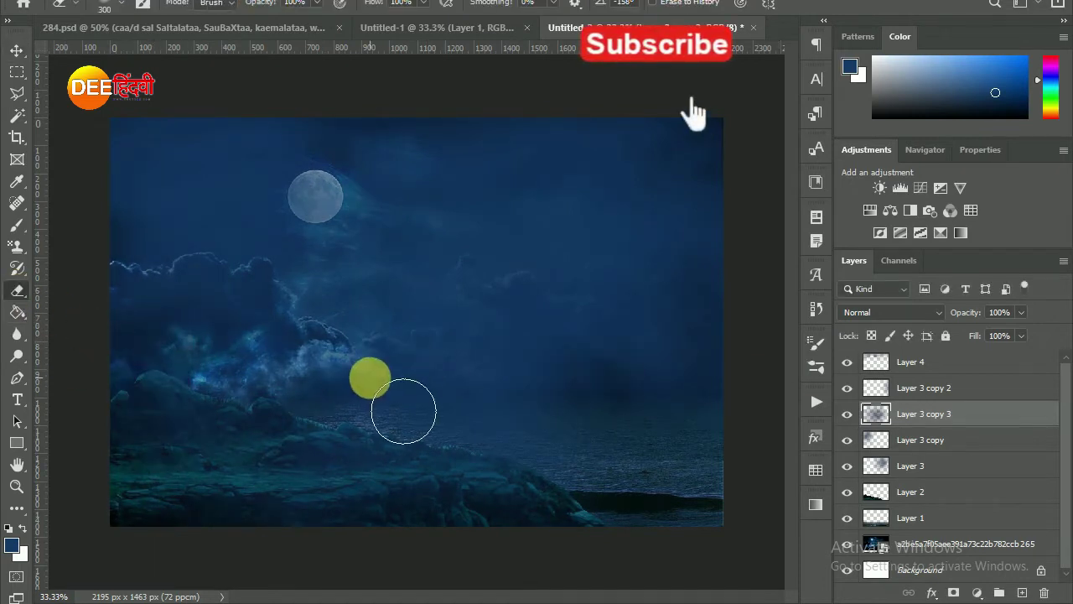
{"action": "key", "text": "bracketright"}
{"action": "key", "text": "bracketright"}
{"action": "key", "text": "bracketright"}
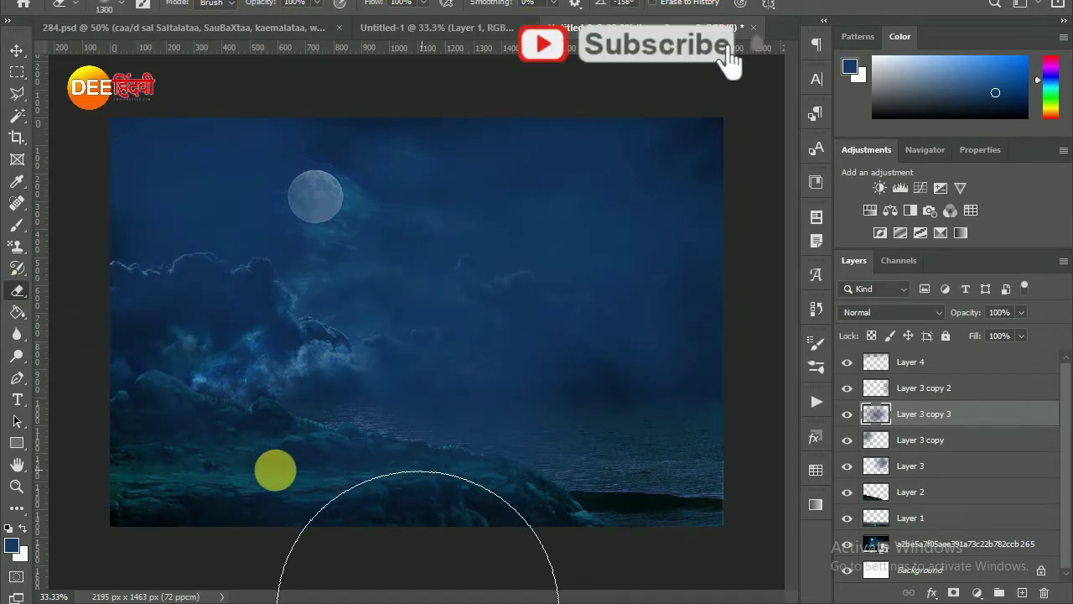
{"action": "left_click_drag", "start_coordinate": [537, 510], "coordinate": [642, 508]}
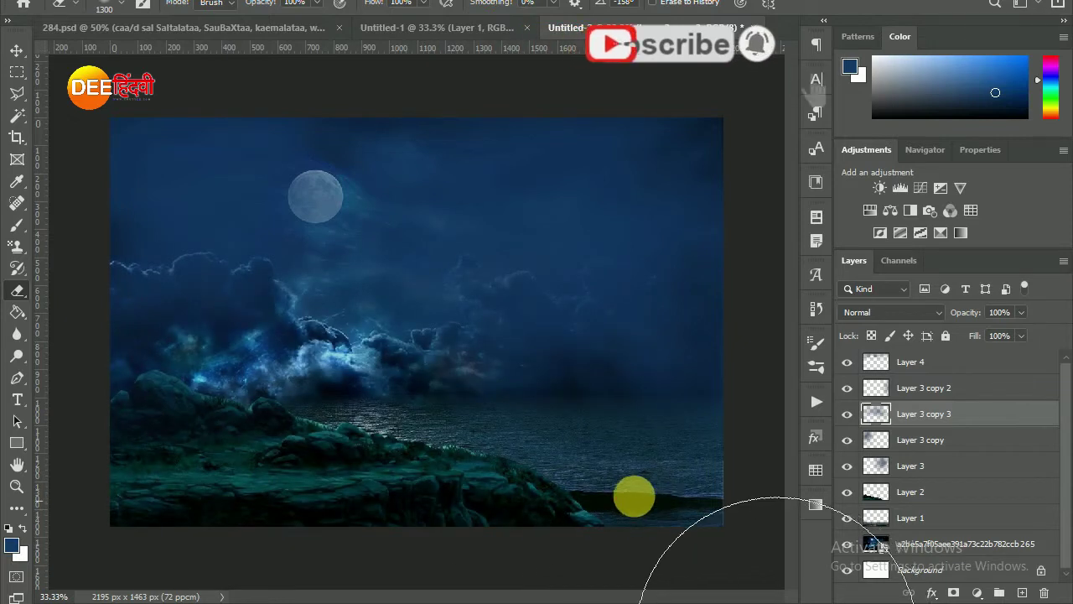
{"action": "left_click_drag", "start_coordinate": [550, 488], "coordinate": [375, 508]}
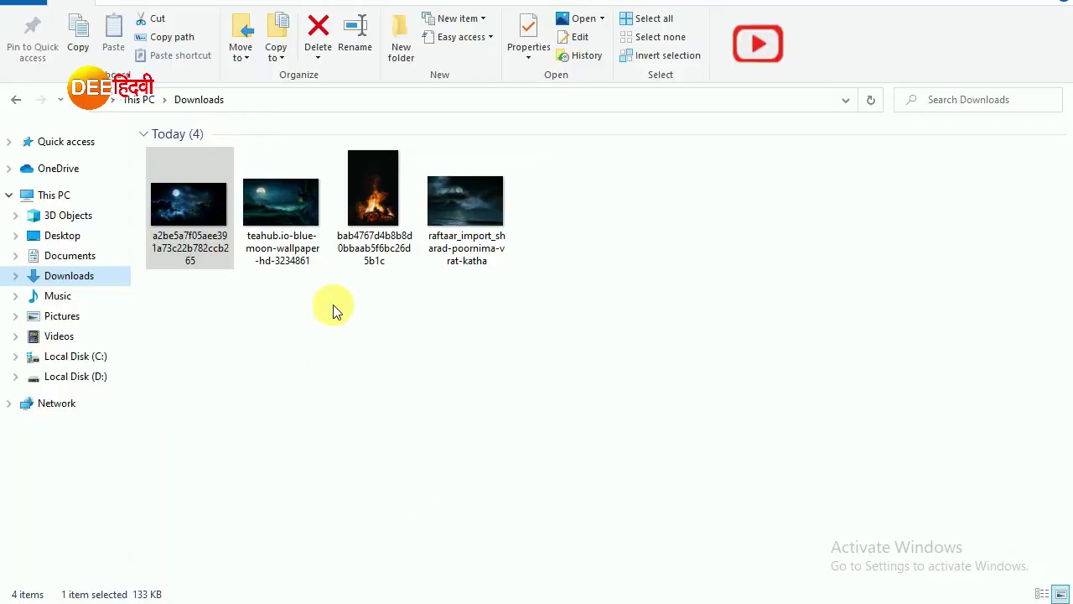
{"action": "mouse_move", "coordinate": [620, 515]}
{"action": "left_mouse_down"}
{"action": "mouse_move", "coordinate": [432, 424]}
{"action": "mouse_move", "coordinate": [429, 389]}
{"action": "left_mouse_up"}
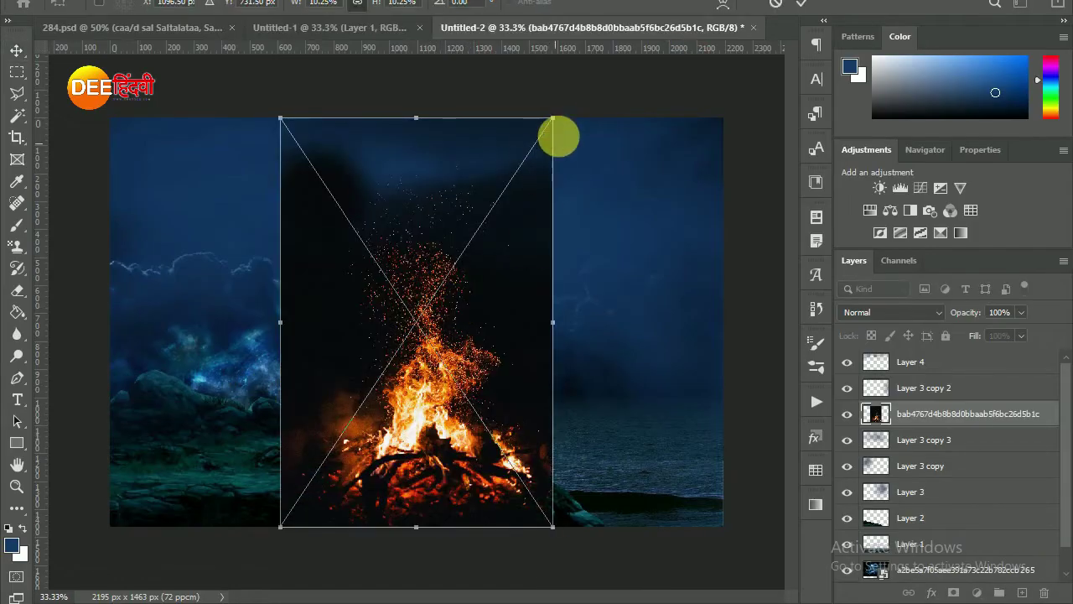
Shrink the bonfire, position it below the moon, and move its layer above the fog
{"action": "left_click_drag", "start_coordinate": [552, 118], "coordinate": [467, 257]}
{"action": "left_click_drag", "start_coordinate": [441, 384], "coordinate": [448, 350]}
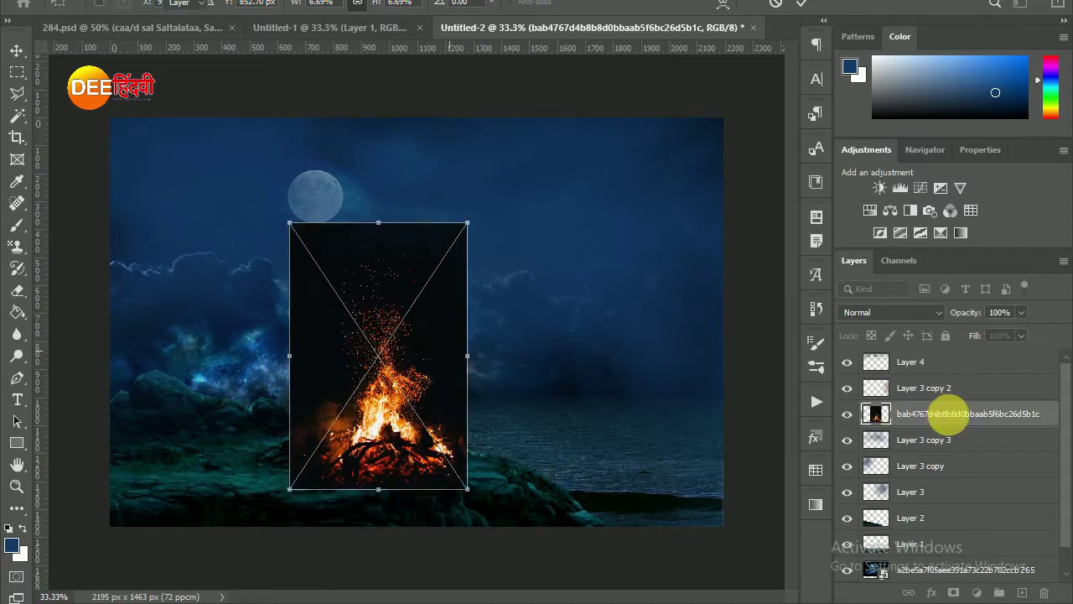
{"action": "key", "text": "Return"}
{"action": "left_click_drag", "start_coordinate": [968, 413], "coordinate": [939, 359]}
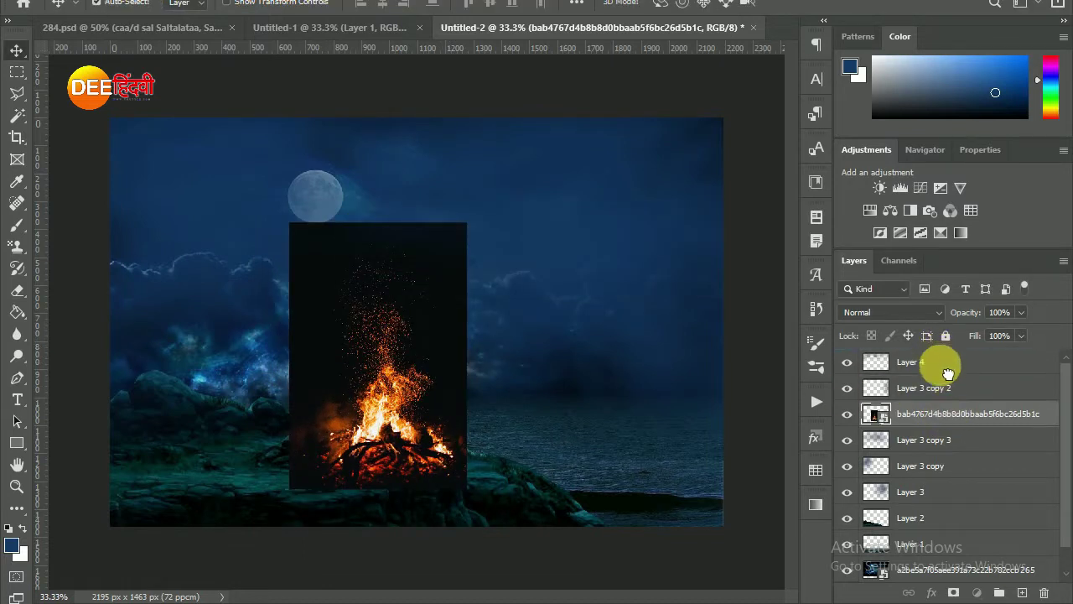
Bring the man pouring milk from 284.psd, shrink him onto the lower-left shore, and set a 300 px eraser
{"action": "left_click", "coordinate": [203, 28]}
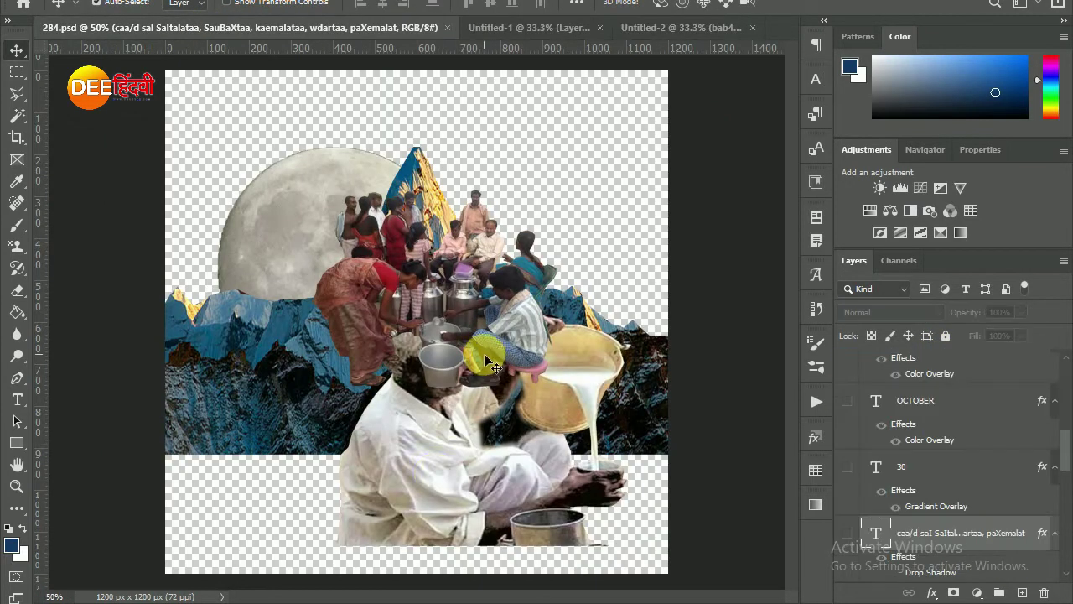
{"action": "mouse_move", "coordinate": [436, 498]}
{"action": "left_mouse_down"}
{"action": "mouse_move", "coordinate": [317, 412]}
{"action": "mouse_move", "coordinate": [242, 387]}
{"action": "left_mouse_up"}
{"action": "key", "text": "ctrl+t"}
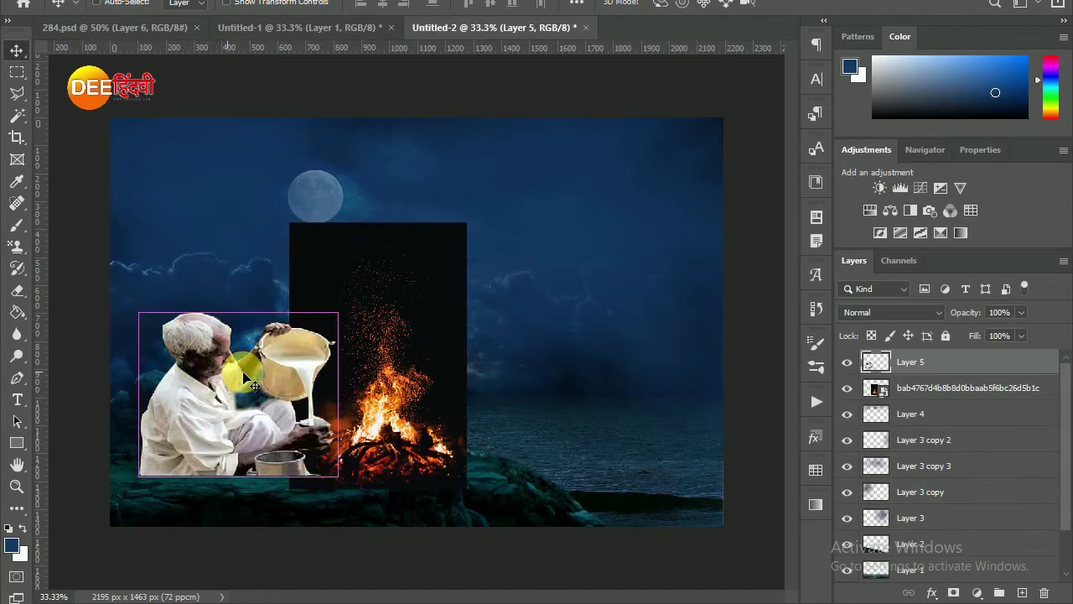
{"action": "left_click_drag", "start_coordinate": [342, 316], "coordinate": [283, 380]}
{"action": "left_click_drag", "start_coordinate": [172, 385], "coordinate": [185, 403]}
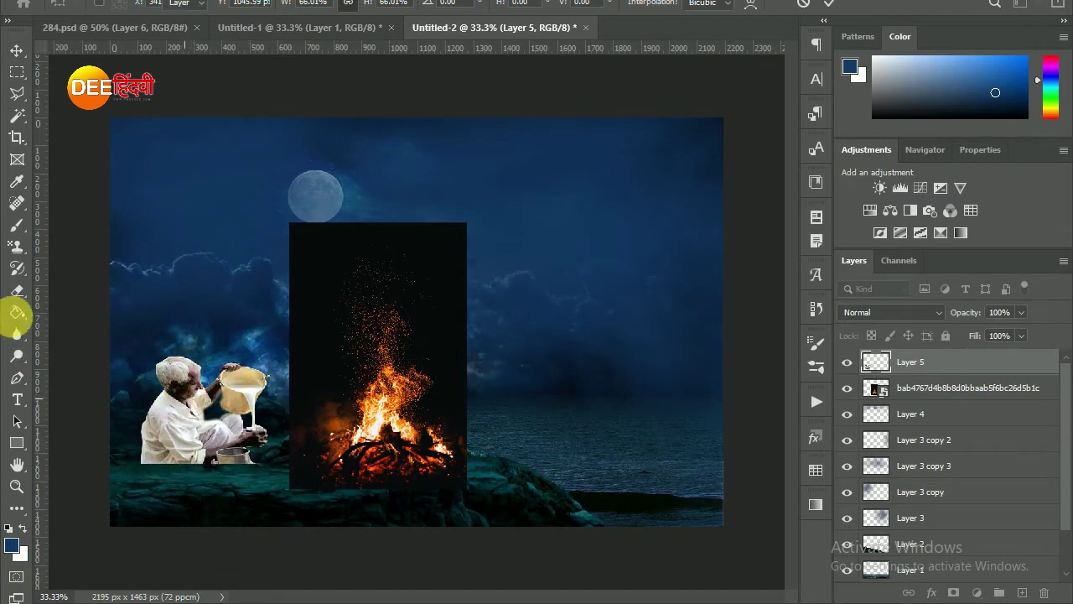
{"action": "left_click", "coordinate": [17, 290]}
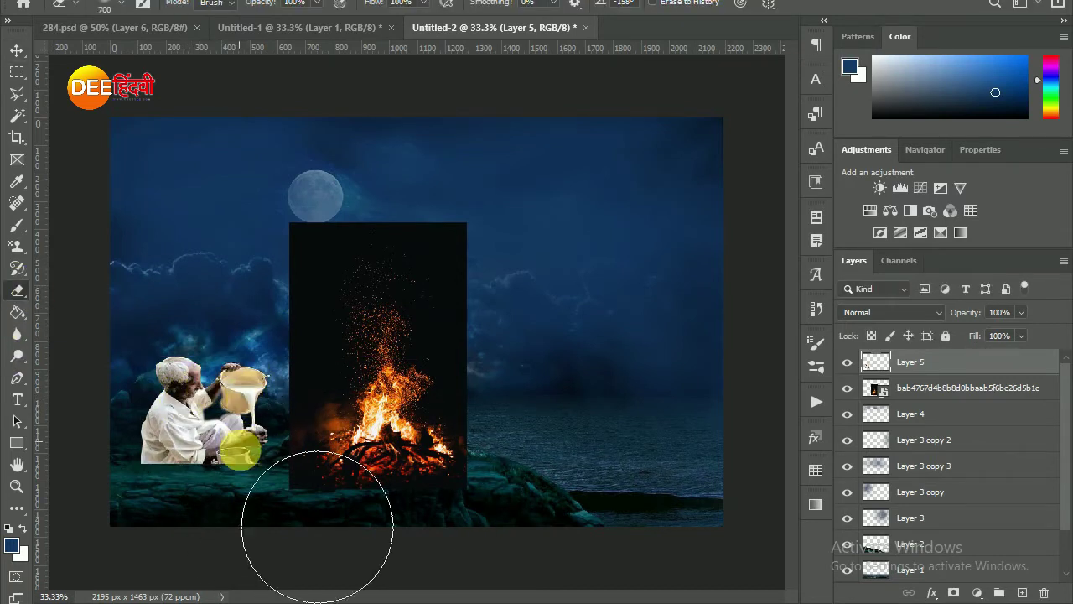
{"action": "key", "text": "bracketleft"}
{"action": "key", "text": "bracketleft"}
{"action": "key", "text": "bracketleft"}
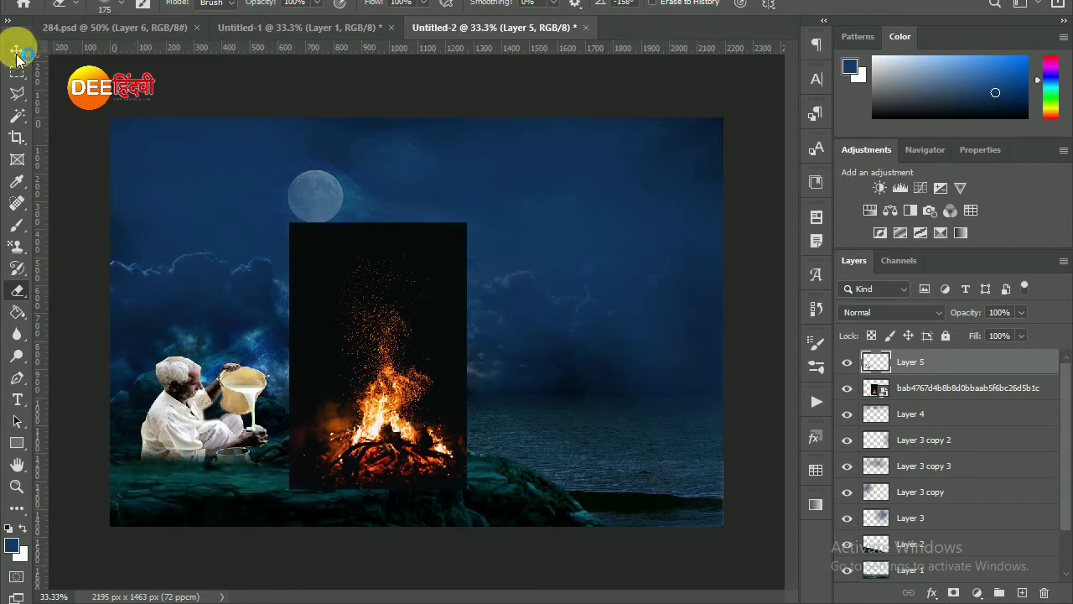
{"action": "left_click", "coordinate": [17, 51]}
{"action": "left_click", "coordinate": [430, 371]}
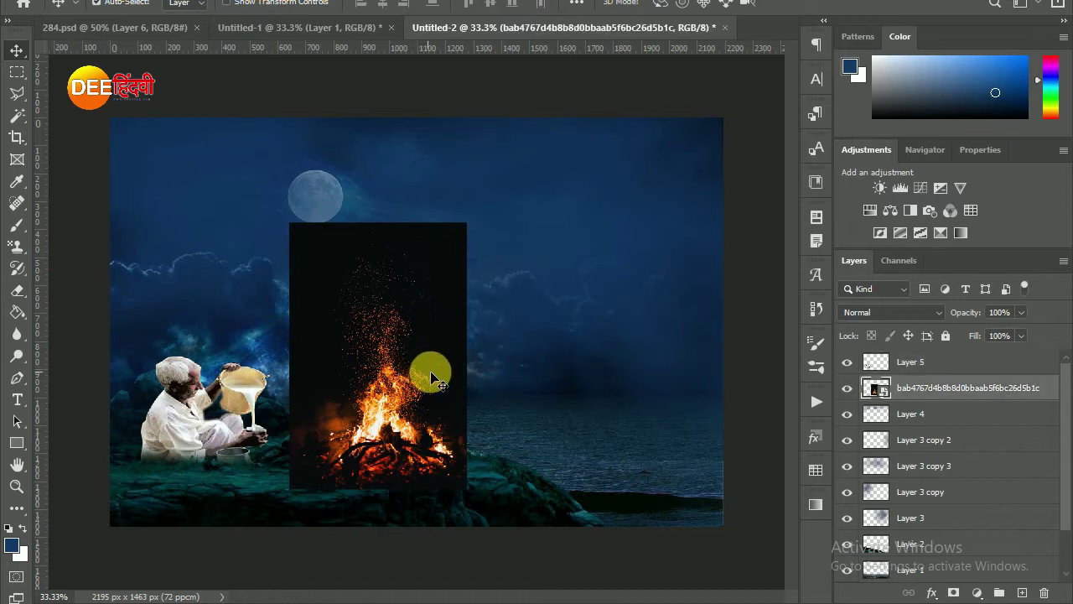
Set the bonfire to Screen blend, rasterize it, and erase the pale band near the moon with a 300 px eraser
{"action": "left_click", "coordinate": [877, 311]}
{"action": "left_click", "coordinate": [863, 325]}
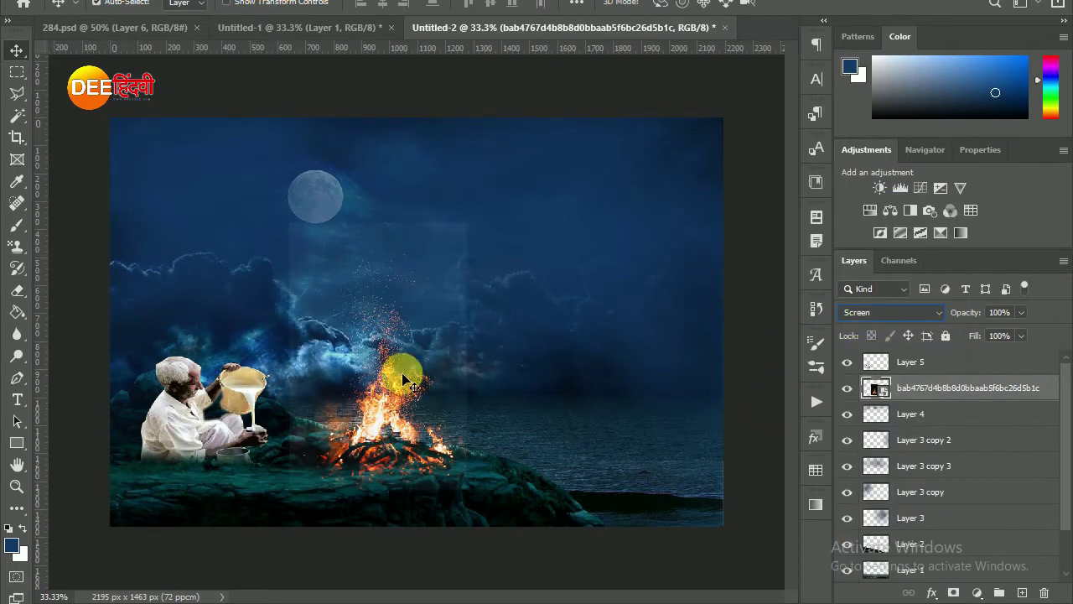
{"action": "left_click", "coordinate": [18, 289]}
{"action": "left_click", "coordinate": [409, 321]}
{"action": "left_click", "coordinate": [503, 228]}
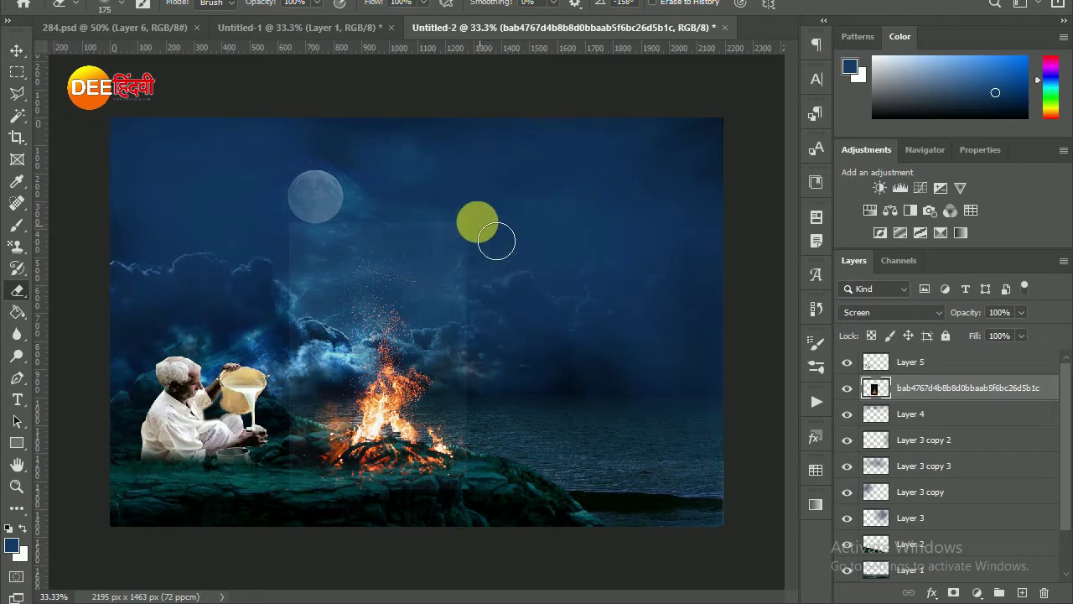
{"action": "left_click", "coordinate": [499, 339]}
{"action": "key", "text": "bracketright"}
{"action": "key", "text": "bracketright"}
{"action": "key", "text": "bracketright"}
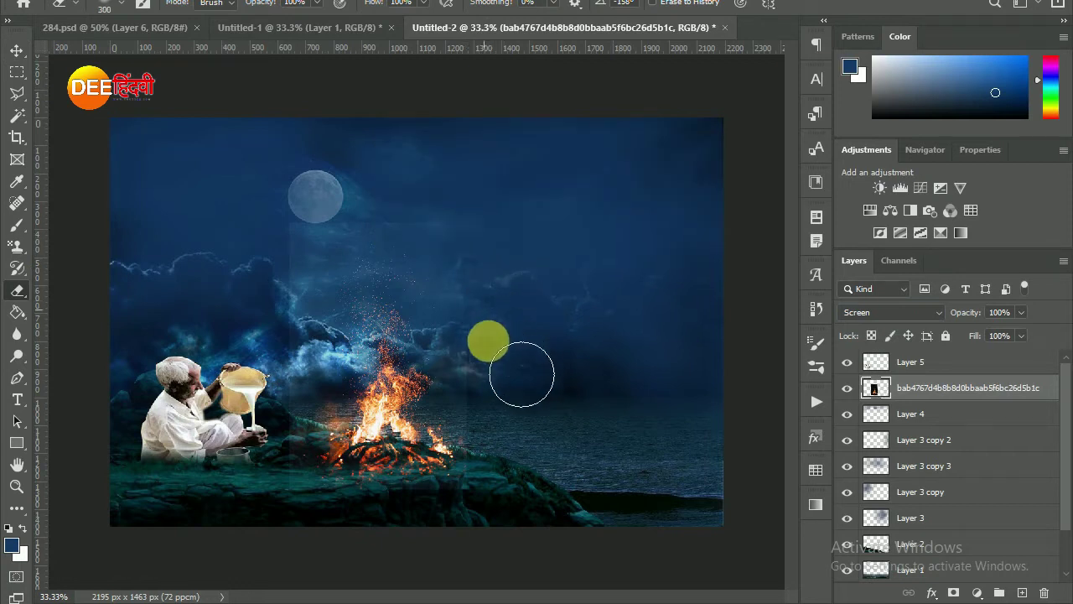
{"action": "mouse_move", "coordinate": [400, 240]}
{"action": "left_mouse_down"}
{"action": "mouse_move", "coordinate": [283, 442]}
{"action": "mouse_move", "coordinate": [297, 491]}
{"action": "mouse_move", "coordinate": [337, 299]}
{"action": "mouse_move", "coordinate": [308, 425]}
{"action": "mouse_move", "coordinate": [344, 545]}
{"action": "mouse_move", "coordinate": [498, 536]}
{"action": "mouse_move", "coordinate": [514, 495]}
{"action": "left_mouse_up"}
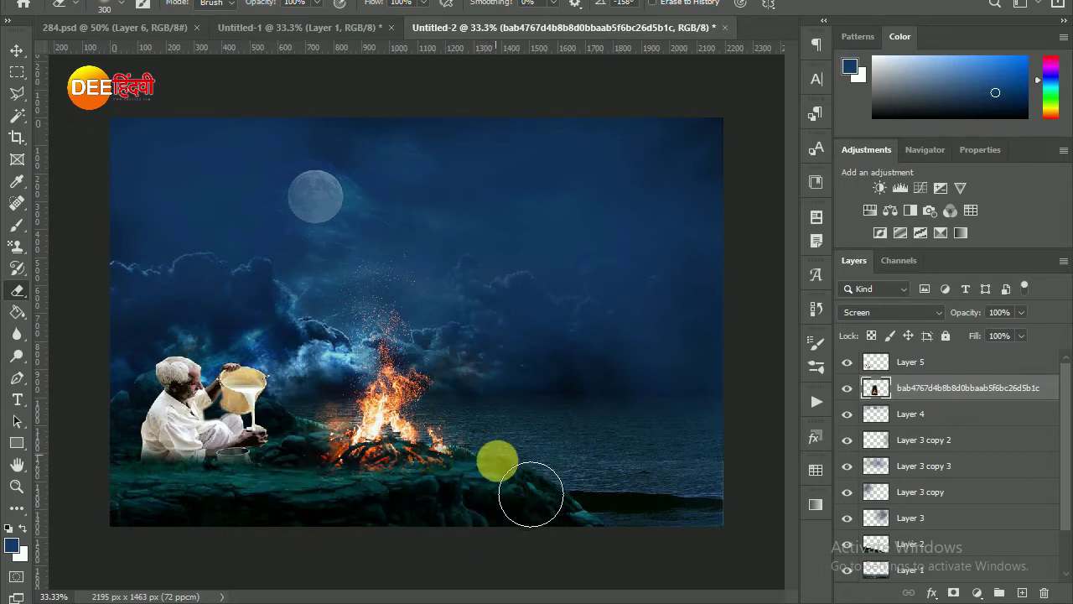
Shift the old man down-right, then select the Kojagiri greeting text block in CorelDRAW
{"action": "left_click", "coordinate": [17, 51]}
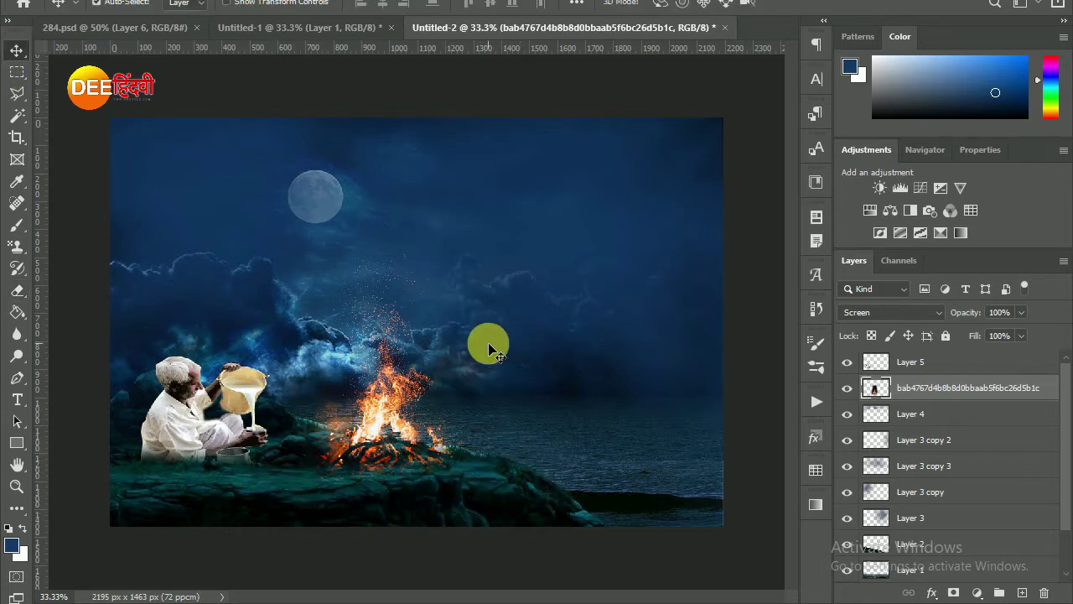
{"action": "left_click_drag", "start_coordinate": [186, 423], "coordinate": [204, 449]}
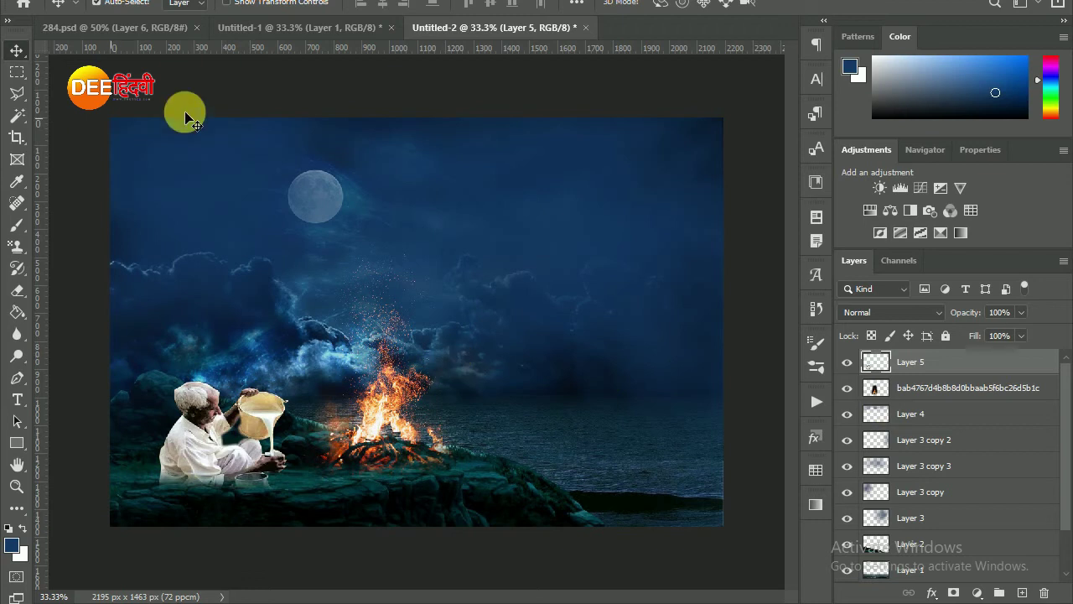
{"action": "left_click", "coordinate": [315, 202]}
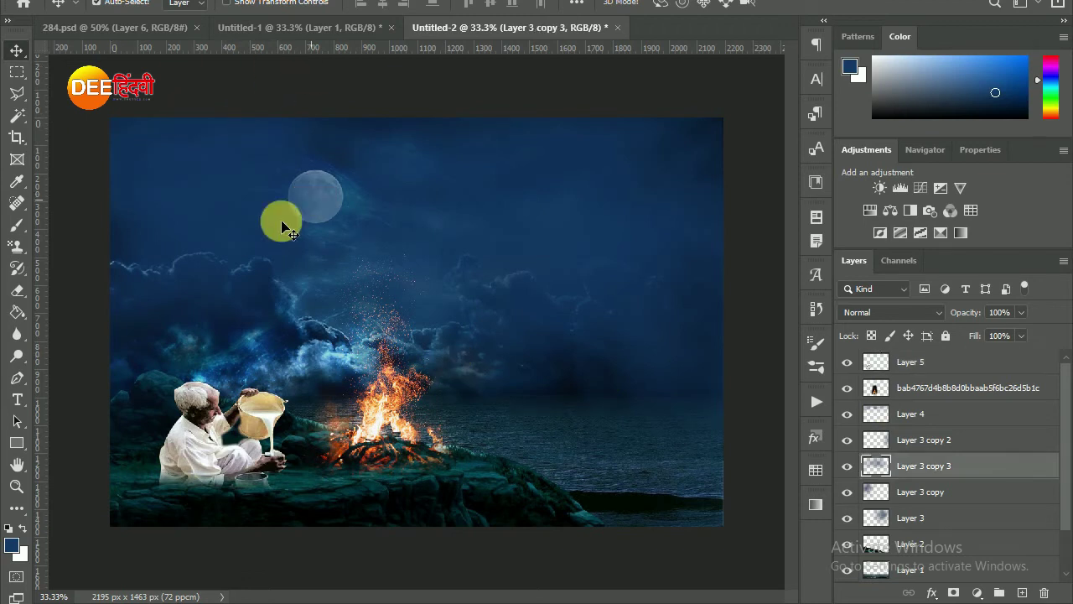
{"action": "left_click", "coordinate": [17, 290]}
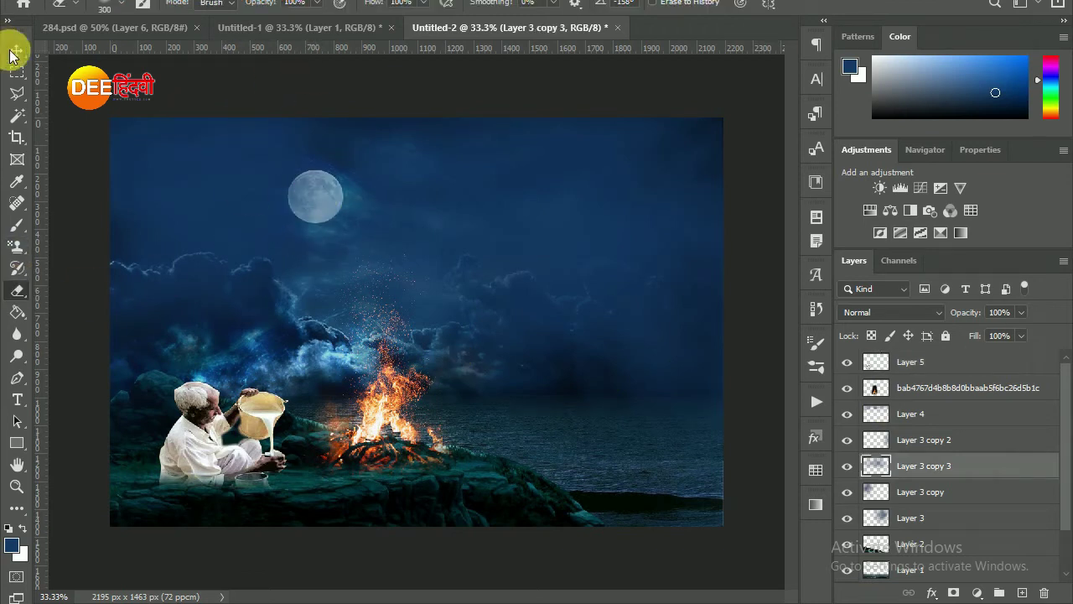
{"action": "left_click", "coordinate": [15, 52]}
{"action": "left_click", "coordinate": [913, 359]}
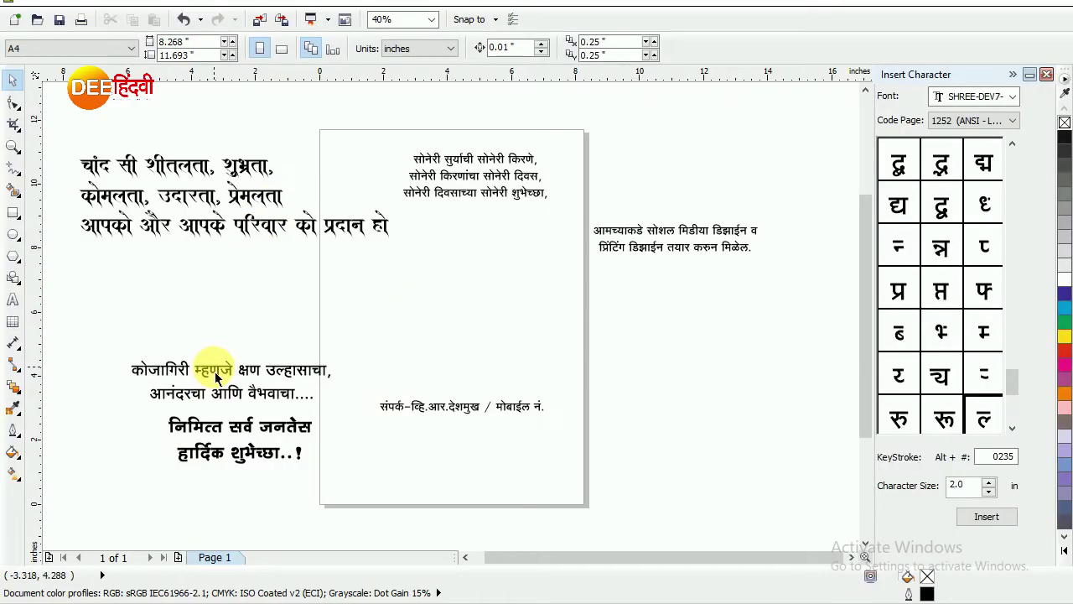
{"action": "left_click", "coordinate": [217, 369]}
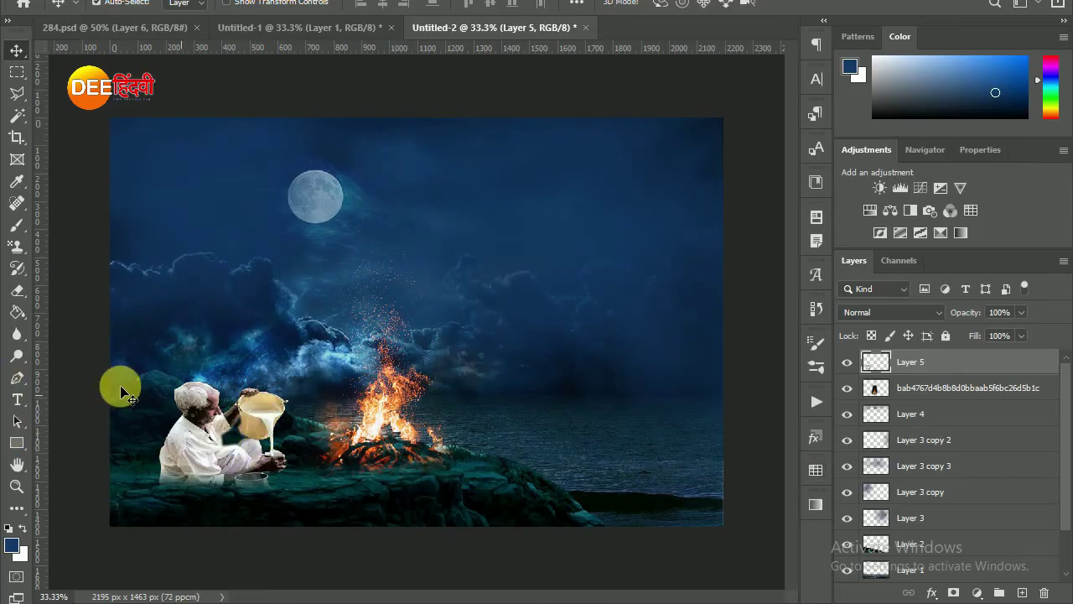
Add the greeting as white (ffffff) SHREE-DEV7-0715 text above the fire with 31 pt leading
{"action": "key", "text": "t"}
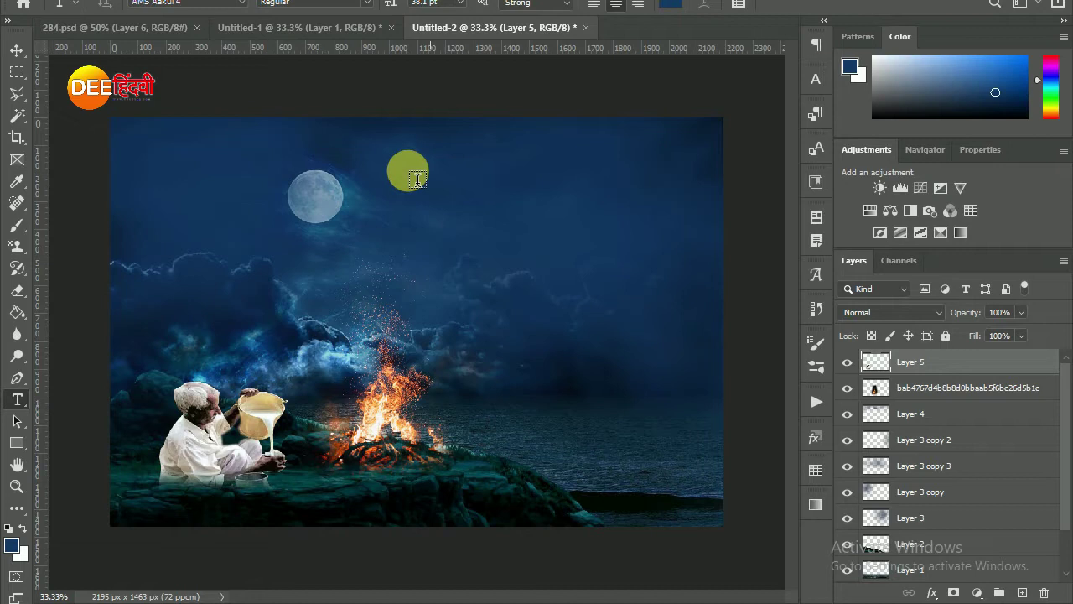
{"action": "left_click", "coordinate": [417, 179]}
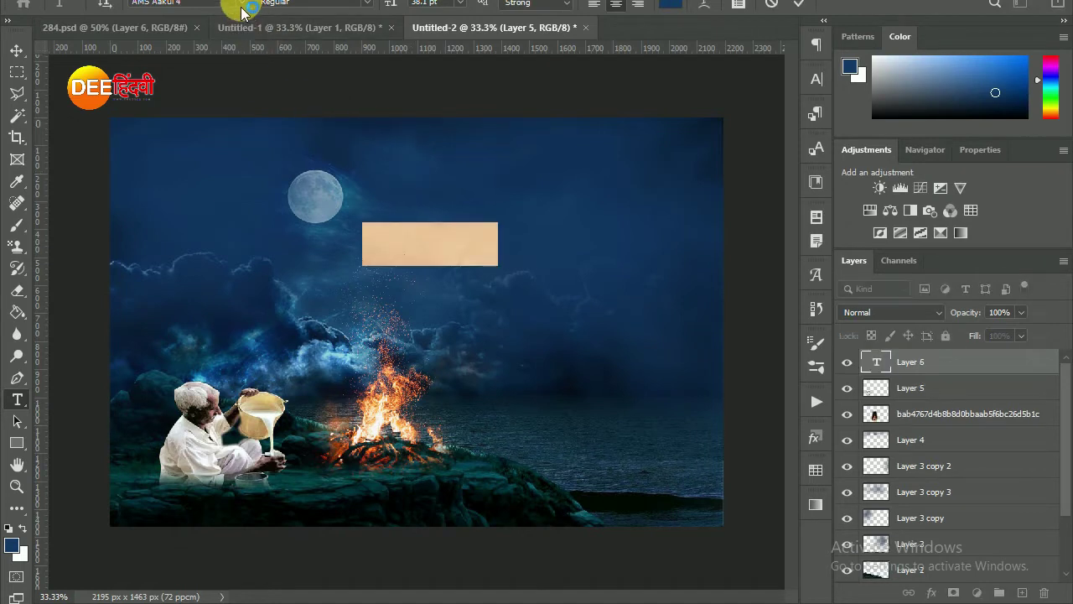
{"action": "left_click", "coordinate": [674, 14]}
{"action": "type", "text": "ffffff"}
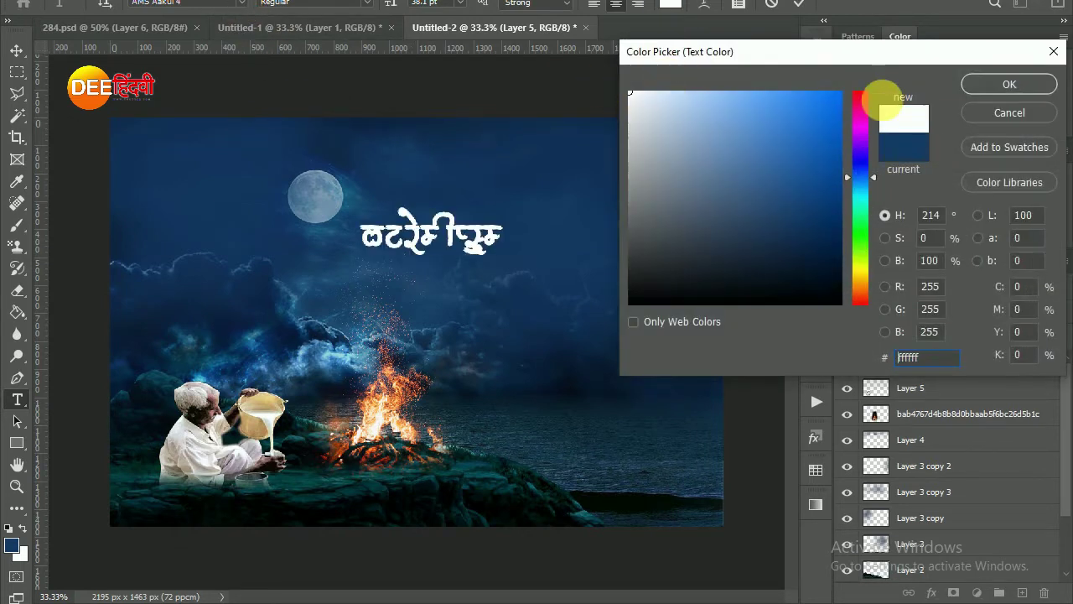
{"action": "left_click", "coordinate": [1005, 82]}
{"action": "left_click", "coordinate": [242, 5]}
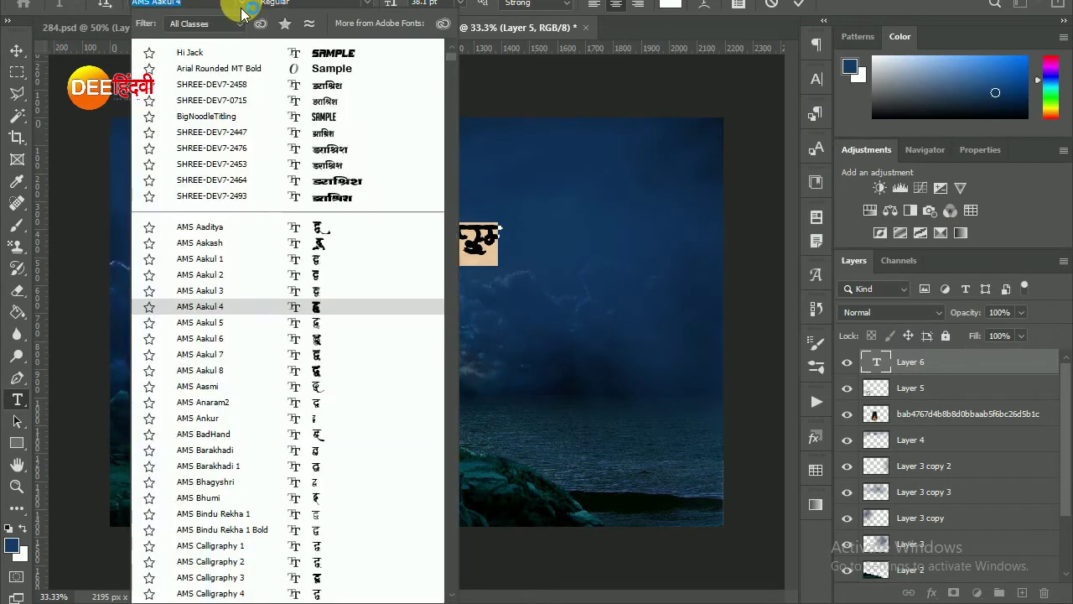
{"action": "left_click", "coordinate": [243, 99]}
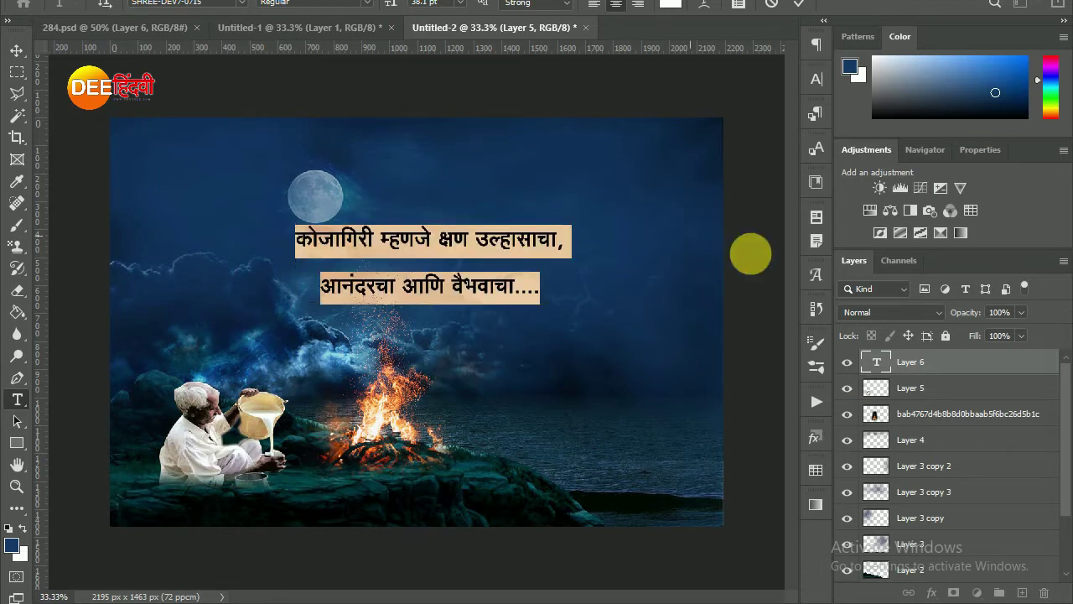
{"action": "left_click", "coordinate": [813, 81]}
{"action": "mouse_move", "coordinate": [723, 125]}
{"action": "left_mouse_down"}
{"action": "mouse_move", "coordinate": [699, 143]}
{"action": "mouse_move", "coordinate": [704, 156]}
{"action": "left_mouse_up"}
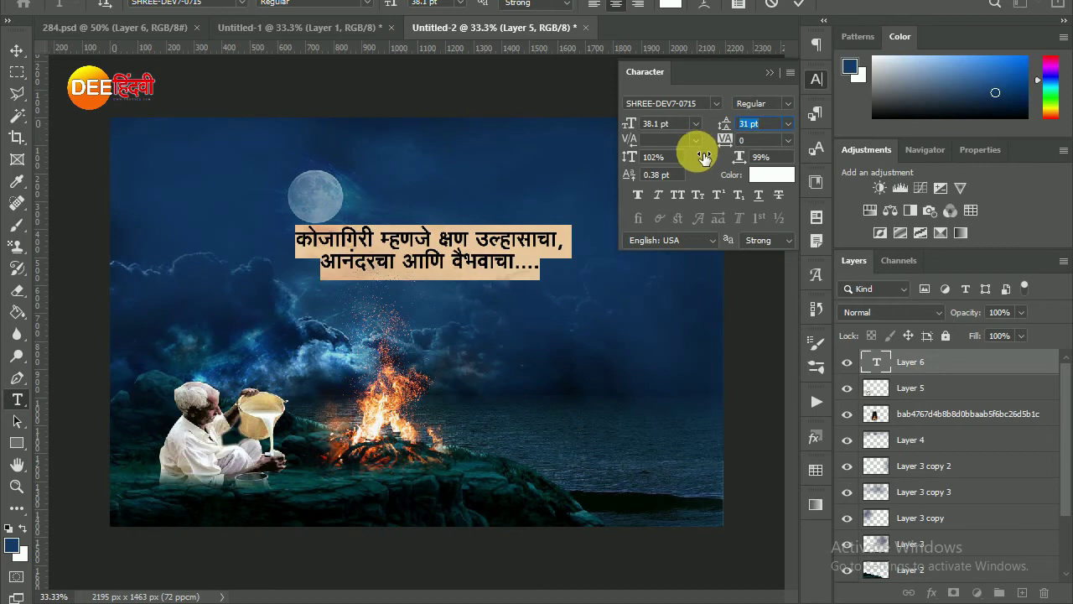
Set the greeting to 22 pt and drag it into the poster's top-right corner
{"action": "mouse_move", "coordinate": [631, 131]}
{"action": "left_mouse_down"}
{"action": "mouse_move", "coordinate": [627, 144]}
{"action": "mouse_move", "coordinate": [613, 144]}
{"action": "left_mouse_up"}
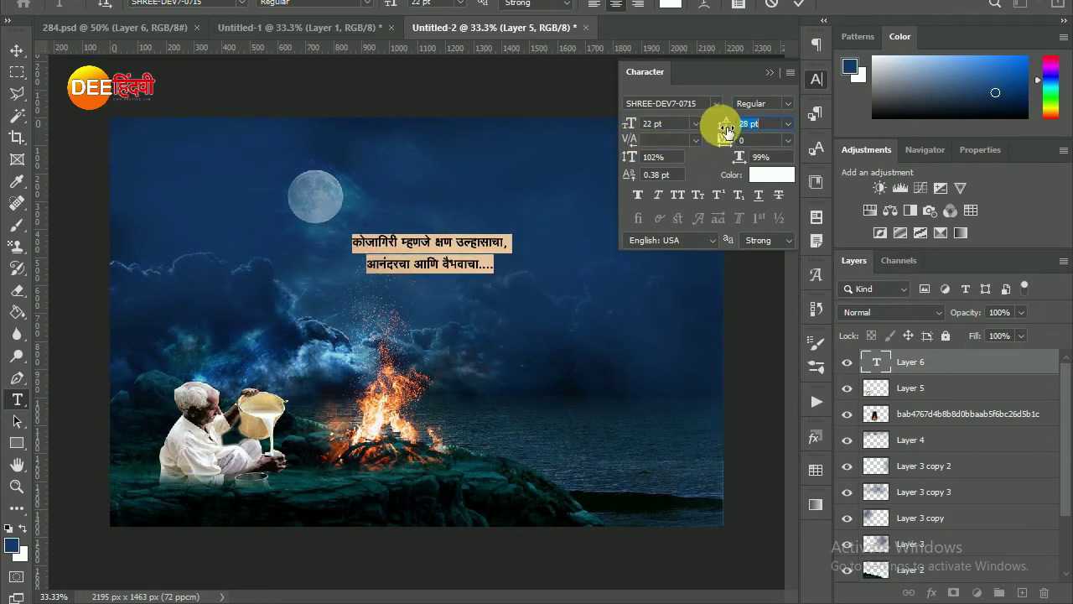
{"action": "left_click", "coordinate": [768, 73]}
{"action": "left_click", "coordinate": [461, 249]}
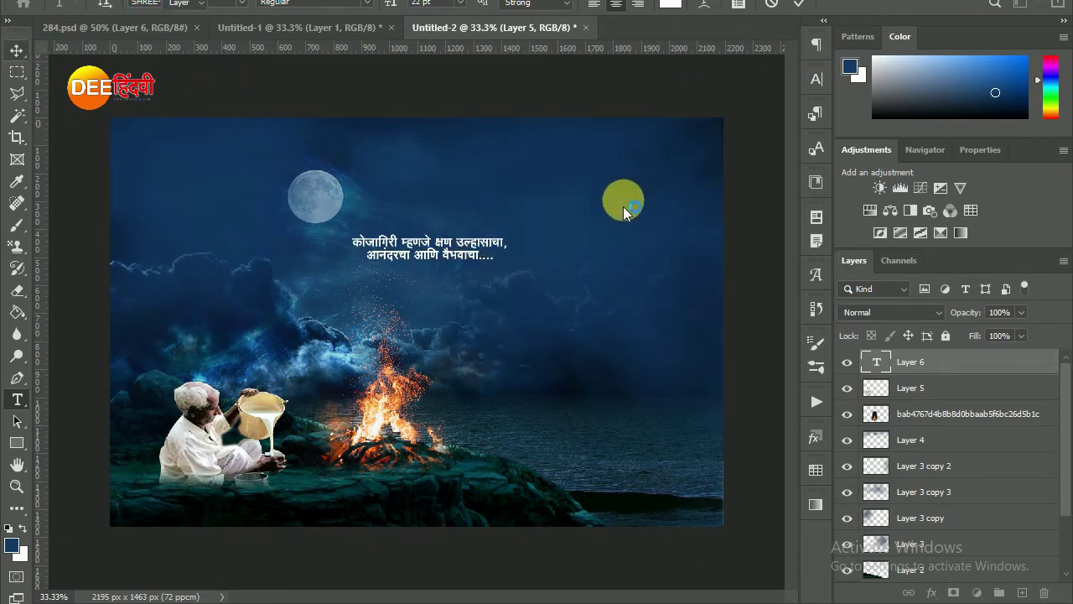
{"action": "left_click", "coordinate": [469, 241]}
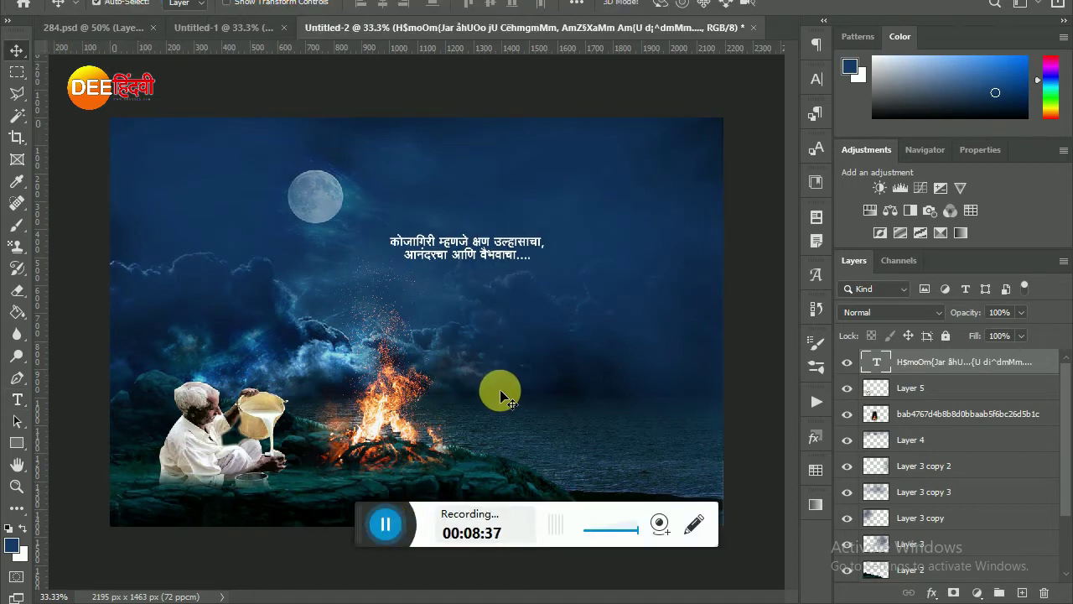
{"action": "left_click_drag", "start_coordinate": [491, 256], "coordinate": [642, 140]}
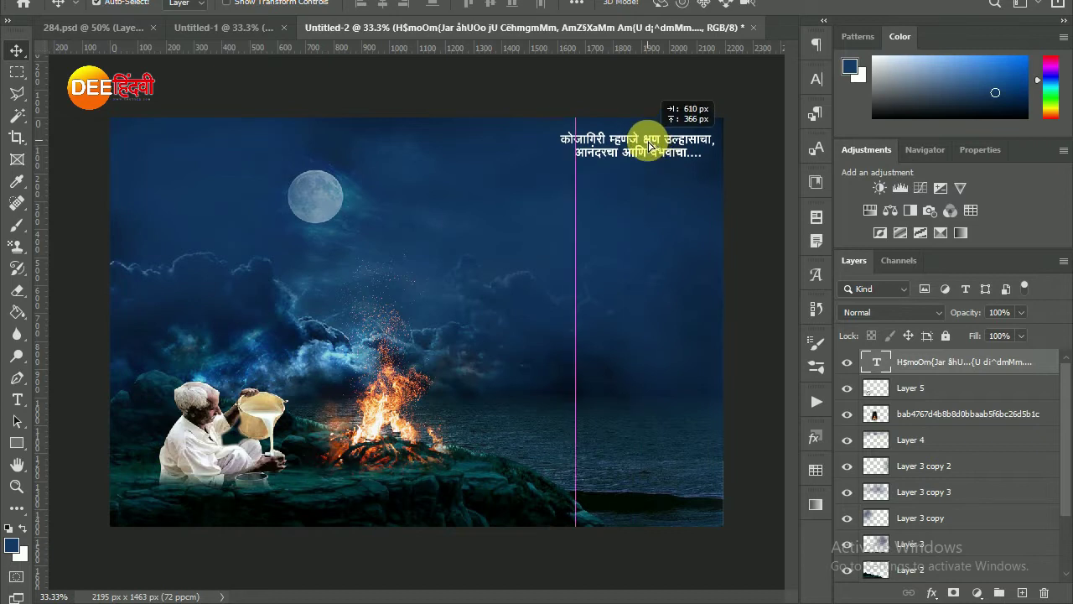
{"action": "left_click_drag", "start_coordinate": [642, 155], "coordinate": [708, 113]}
{"action": "left_click_drag", "start_coordinate": [624, 266], "coordinate": [627, 251]}
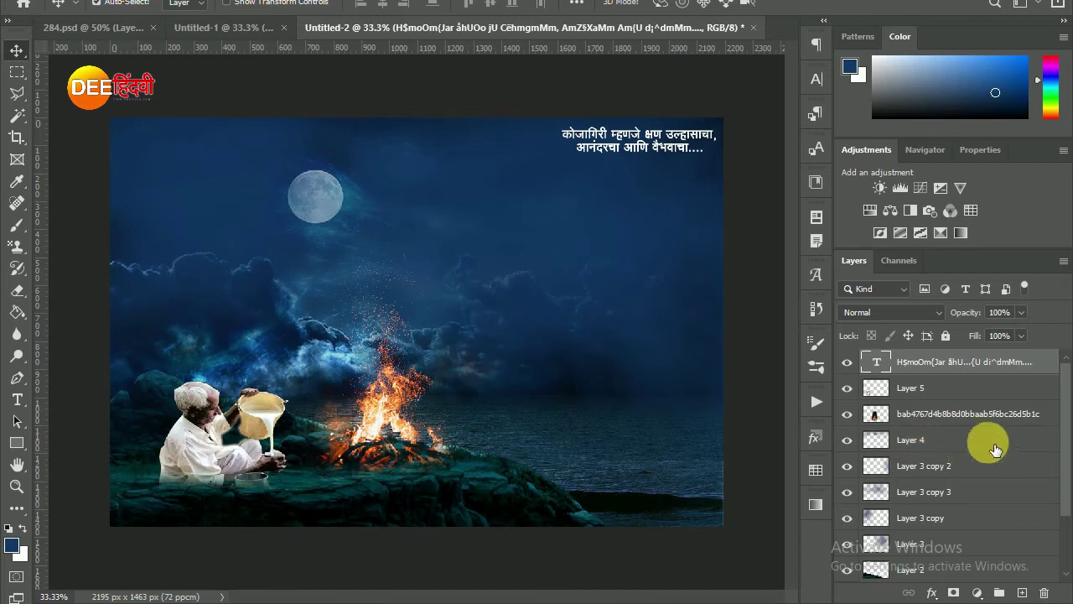
Give the bottom background layer a dark blue 153763 Color Overlay through Blending Options
{"action": "left_click_drag", "start_coordinate": [1065, 428], "coordinate": [1061, 516]}
{"action": "left_click", "coordinate": [968, 567]}
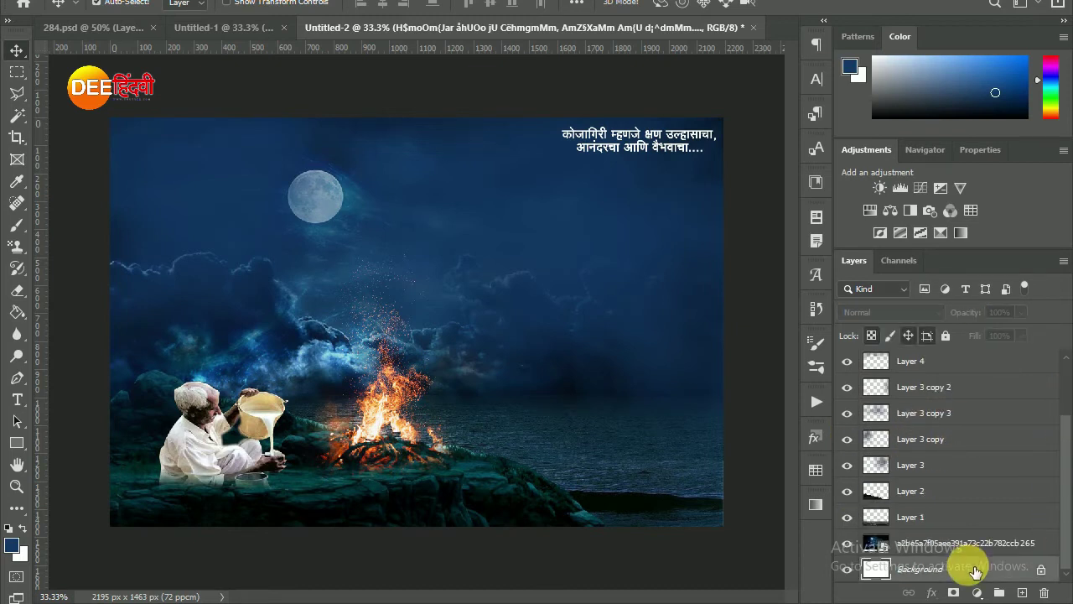
{"action": "right_click", "coordinate": [992, 570]}
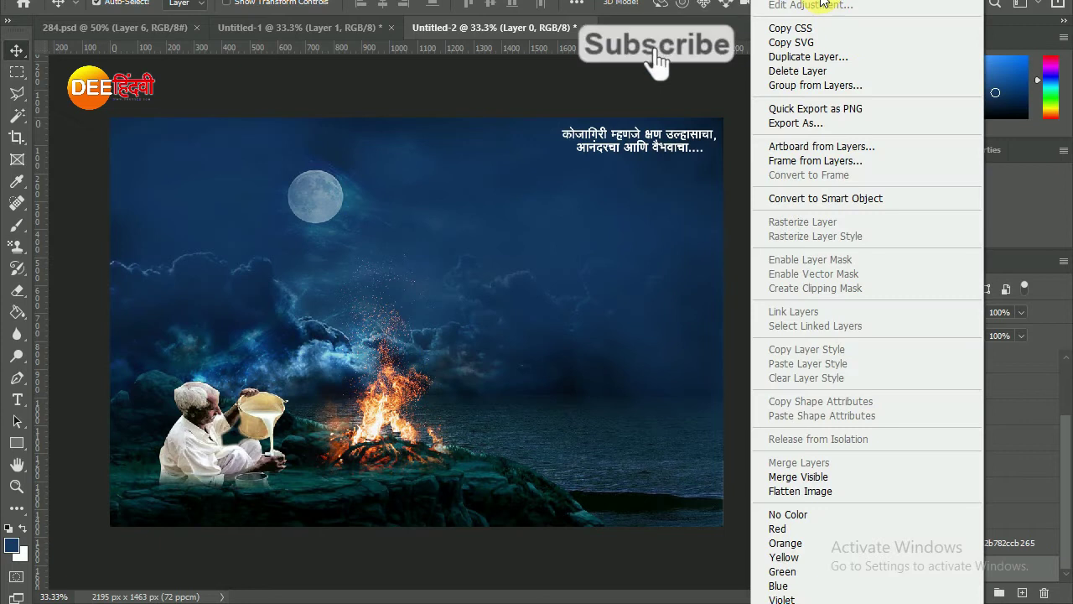
{"action": "left_click", "coordinate": [753, 154]}
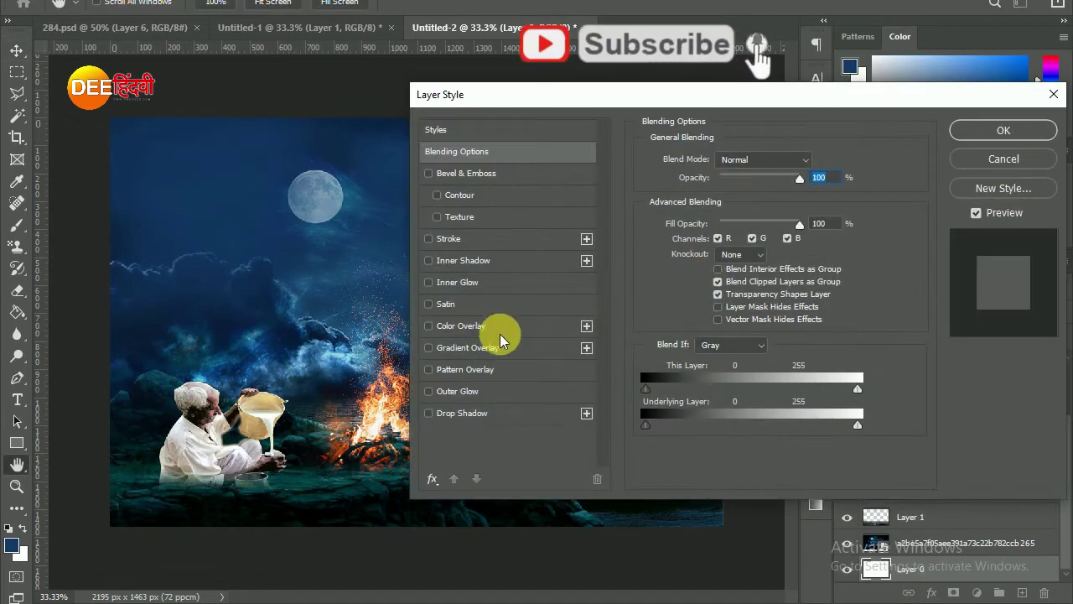
{"action": "left_click", "coordinate": [496, 325]}
{"action": "left_click", "coordinate": [813, 162]}
{"action": "left_click", "coordinate": [795, 221]}
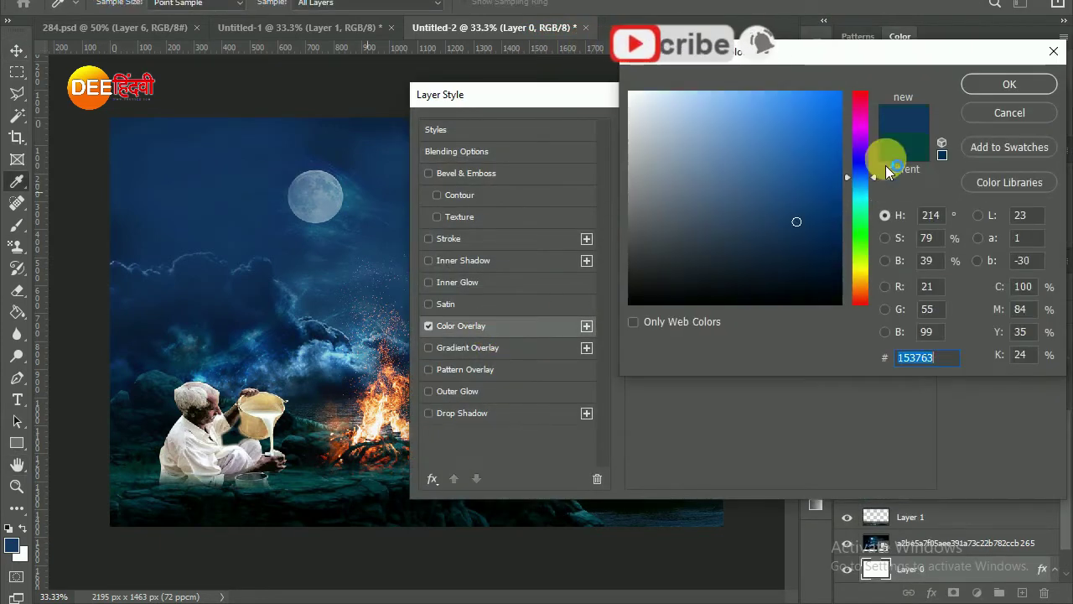
{"action": "left_click", "coordinate": [1017, 84]}
{"action": "left_click", "coordinate": [1005, 133]}
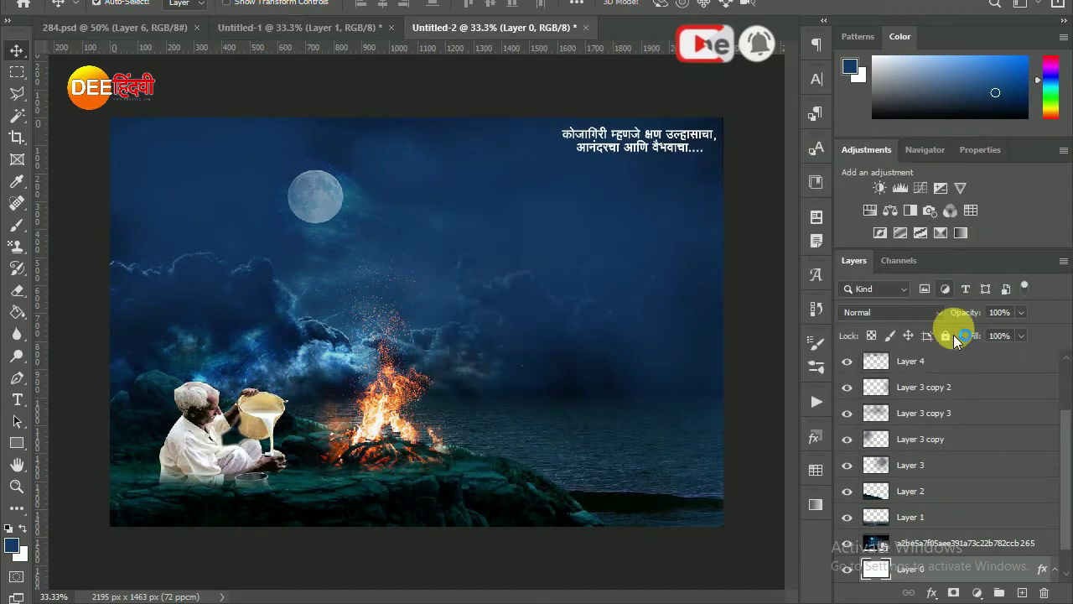
{"action": "left_click", "coordinate": [922, 516]}
{"action": "left_click", "coordinate": [889, 312]}
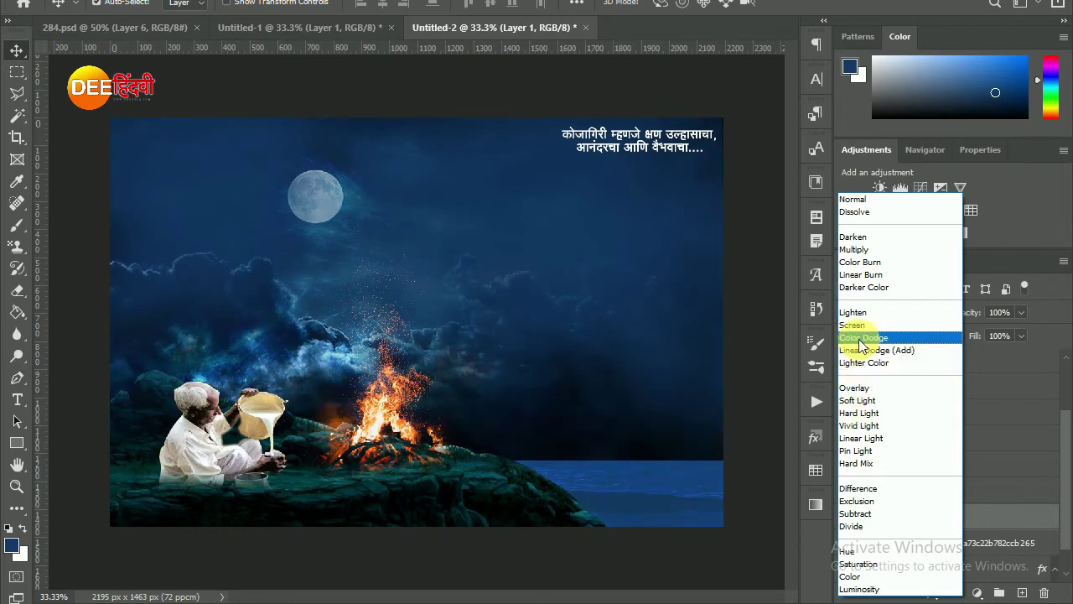
Set Layer 1's blend mode to Darker Color so the sea reads darker
{"action": "left_click", "coordinate": [859, 290]}
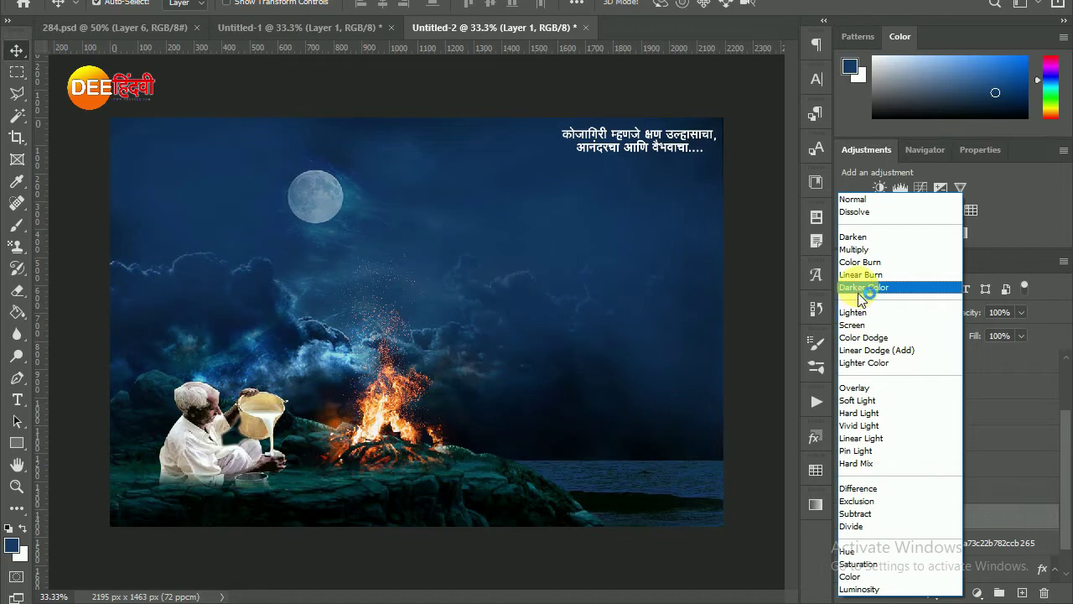
{"action": "left_click_drag", "start_coordinate": [1062, 436], "coordinate": [1066, 383]}
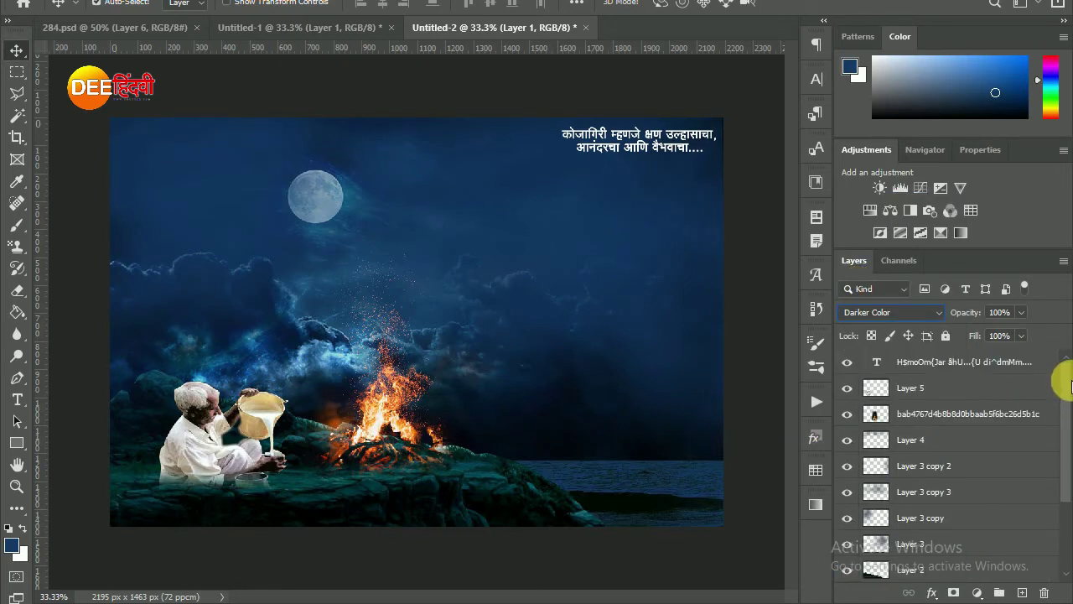
{"action": "left_click", "coordinate": [918, 372]}
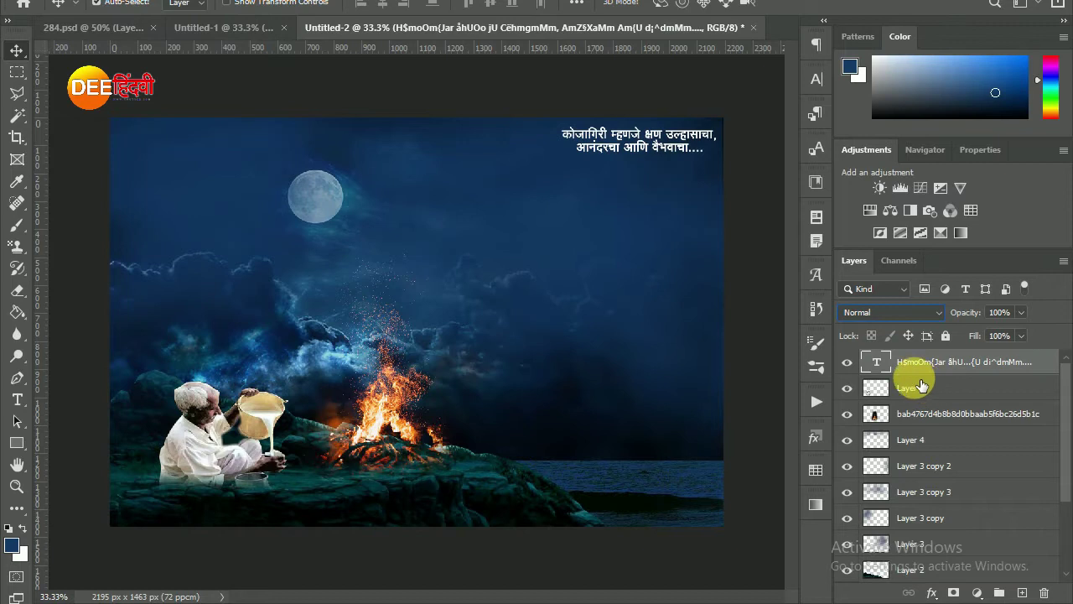
Add a new empty layer and load the 800 px Fog 32 brush at 22% opacity
{"action": "left_click", "coordinate": [1024, 592]}
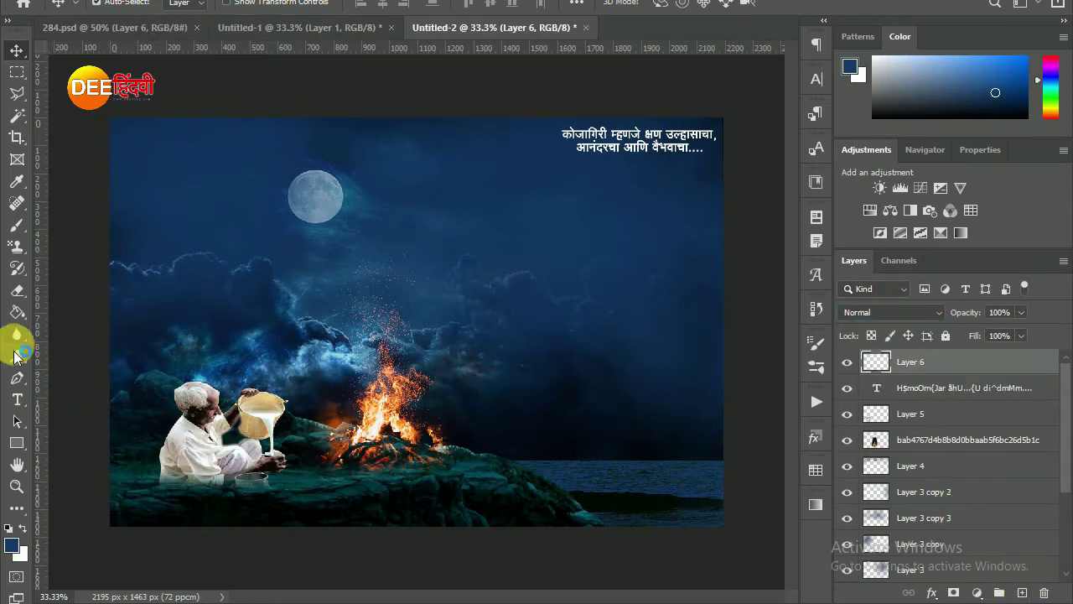
{"action": "left_click", "coordinate": [16, 224]}
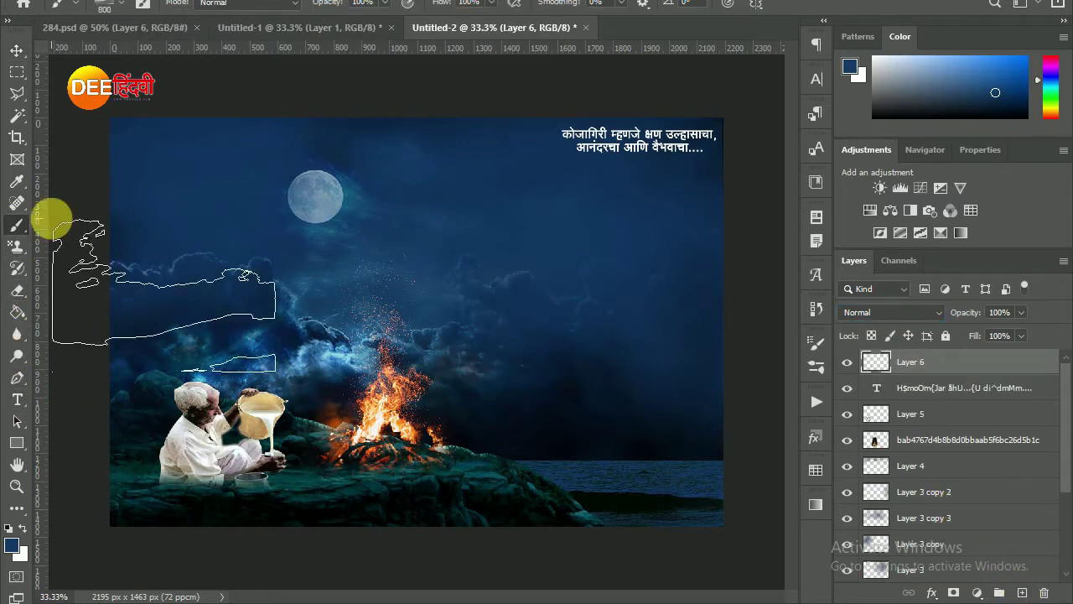
{"action": "left_click", "coordinate": [123, 8]}
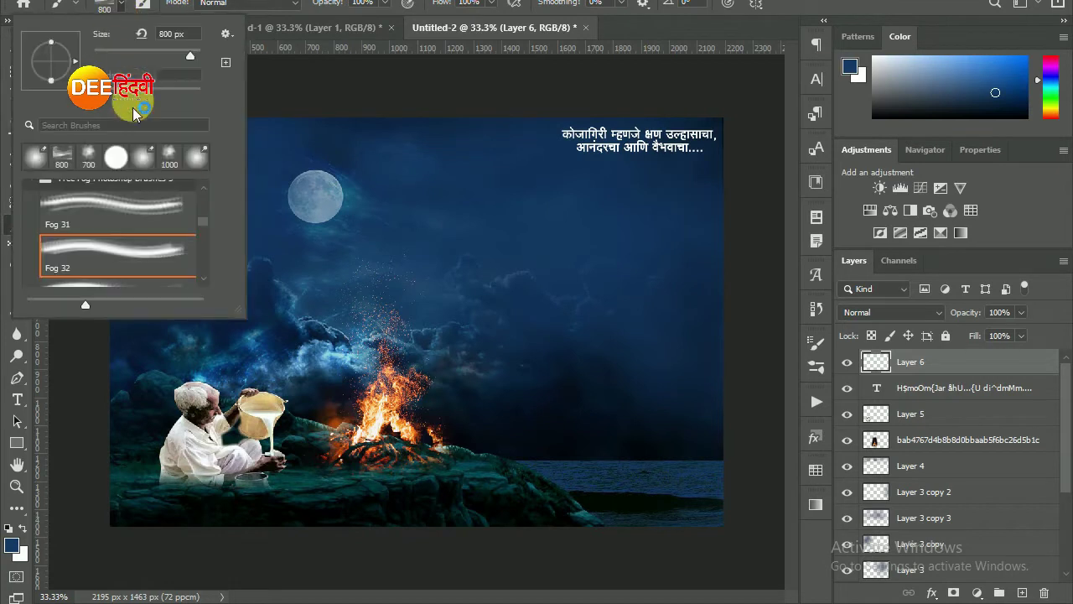
{"action": "scroll", "coordinate": [72, 190], "scroll_direction": "up", "scroll_amount": 5}
{"action": "left_click", "coordinate": [483, 58]}
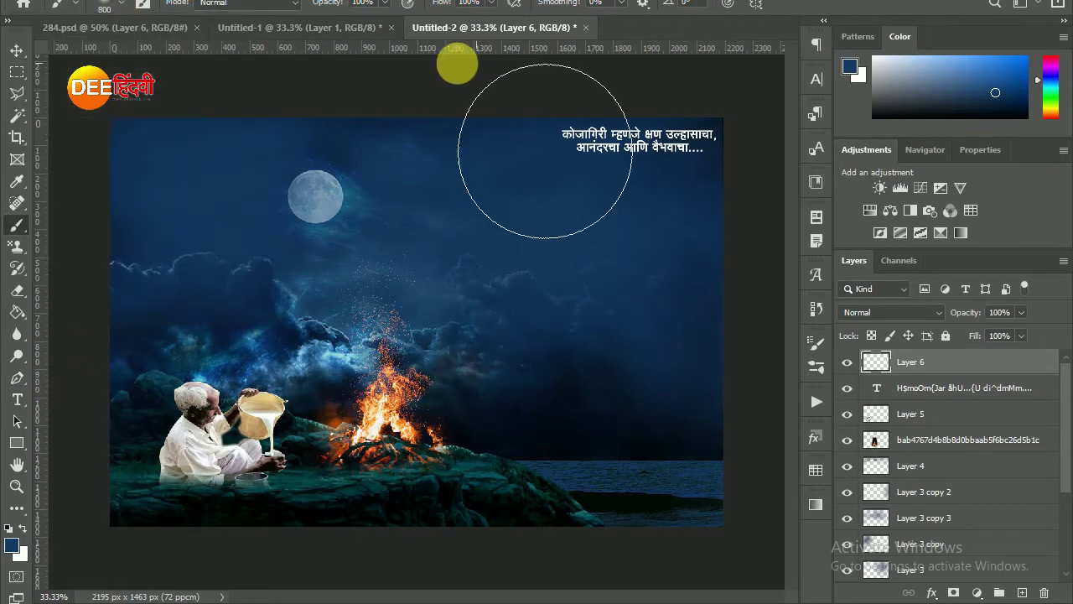
{"action": "left_click_drag", "start_coordinate": [275, 60], "coordinate": [264, 53]}
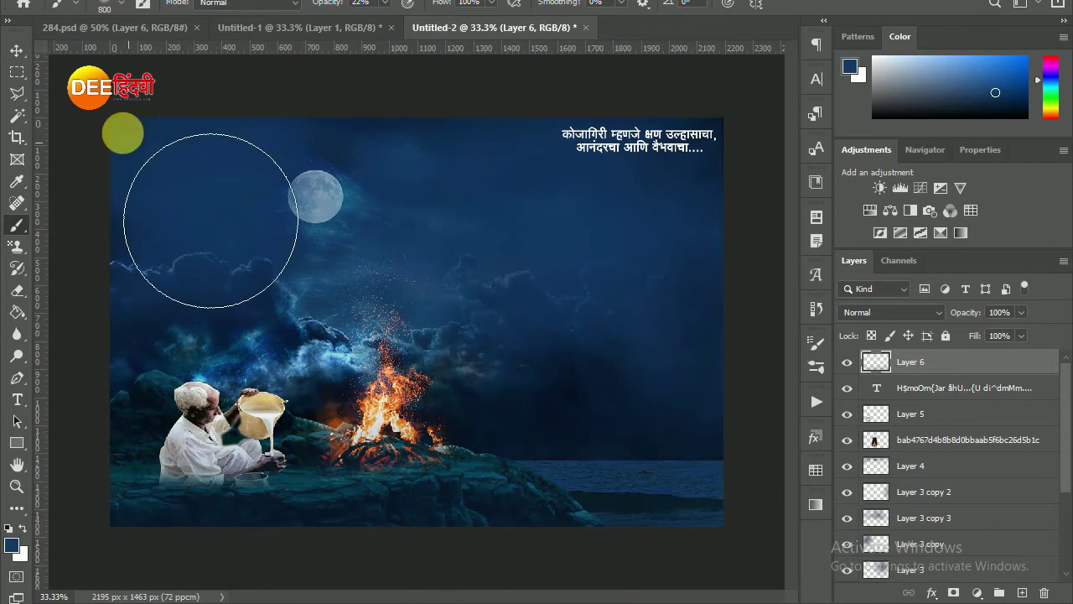
{"action": "left_click", "coordinate": [17, 50]}
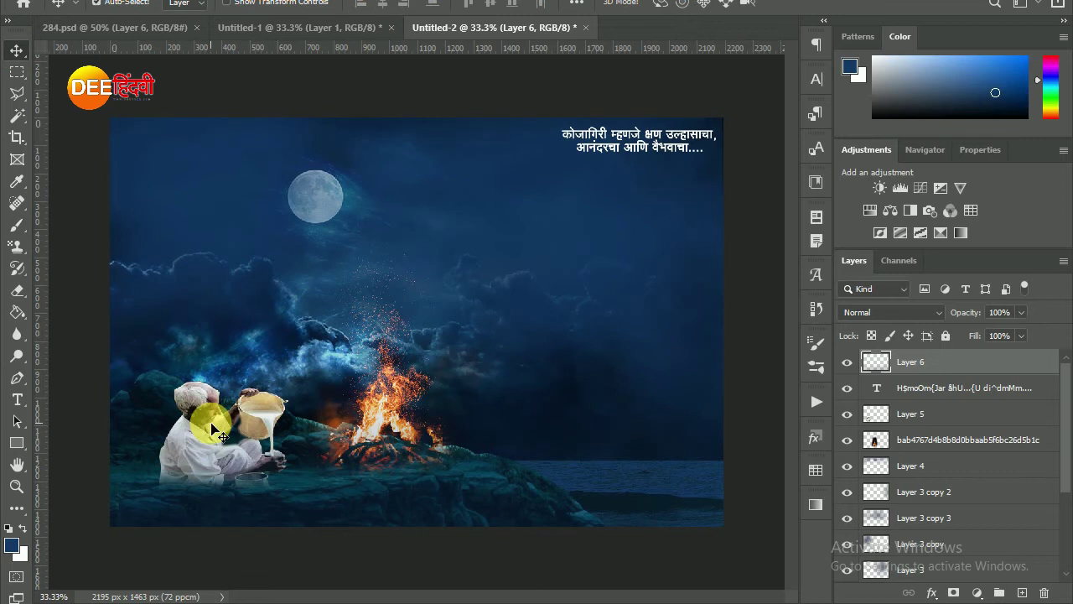
Set the milk-pouring man's layer to Luminosity blend mode
{"action": "left_click", "coordinate": [214, 429]}
{"action": "left_click", "coordinate": [846, 413]}
{"action": "left_click", "coordinate": [846, 413]}
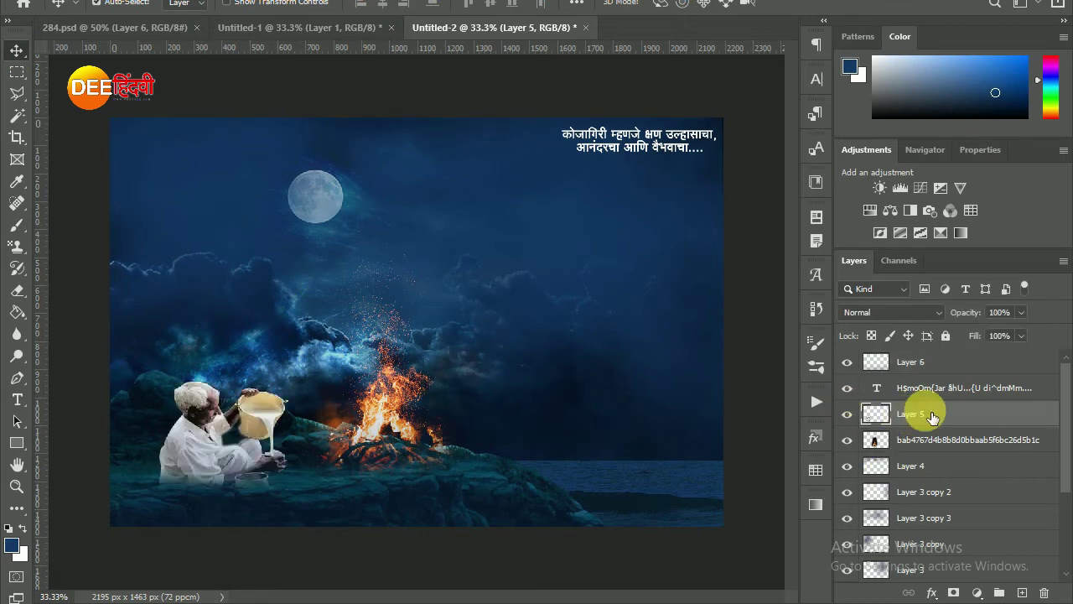
{"action": "left_click", "coordinate": [886, 311]}
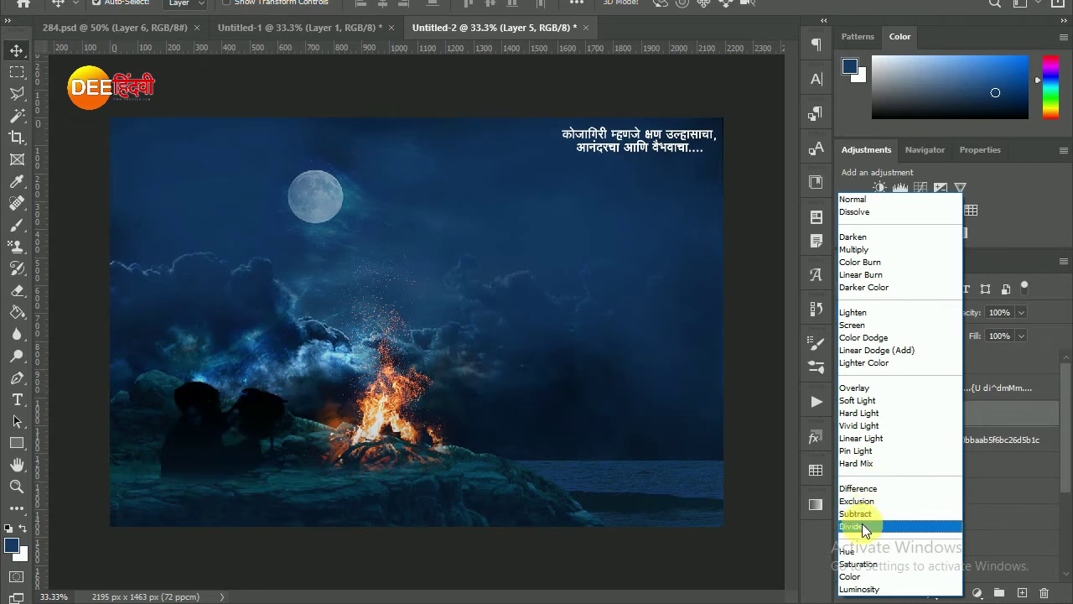
{"action": "left_click", "coordinate": [858, 589]}
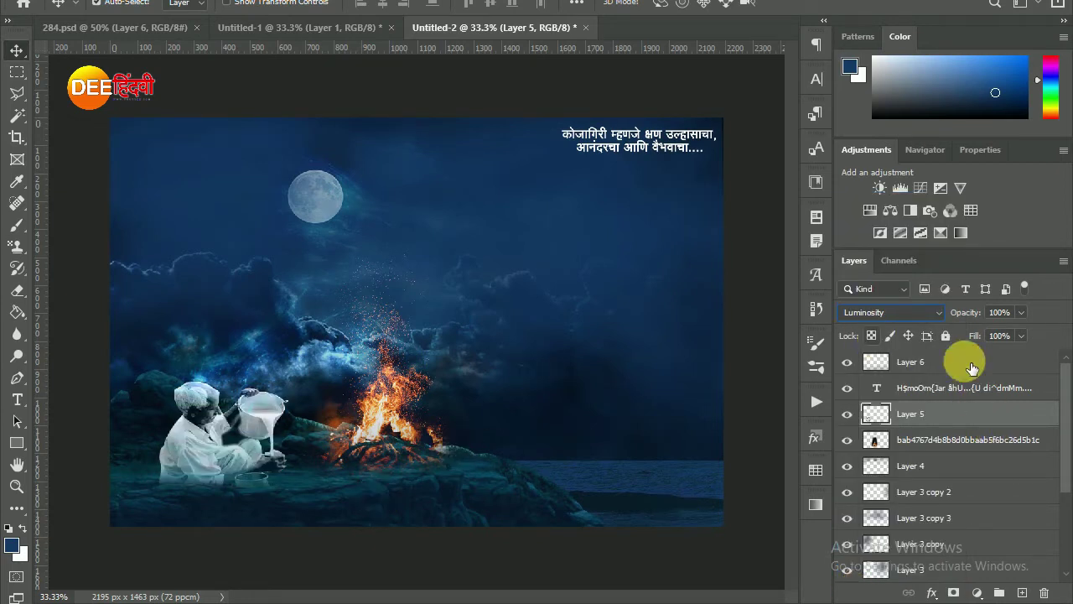
Scale the top-right Marathi caption down to roughly 90%
{"action": "left_click", "coordinate": [917, 359]}
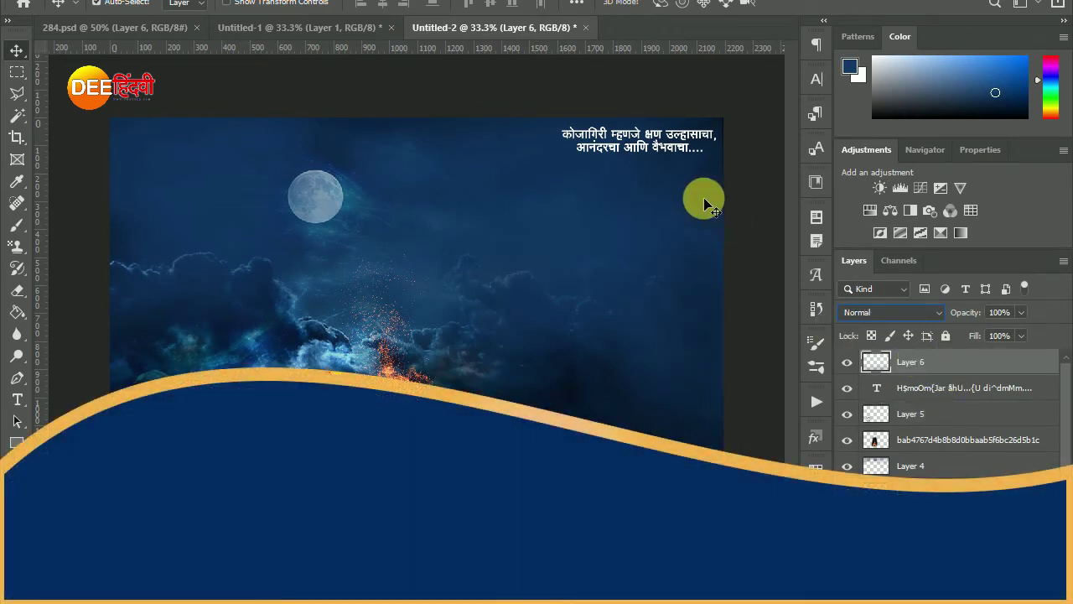
{"action": "key", "text": "ctrl+t"}
{"action": "left_click_drag", "start_coordinate": [567, 156], "coordinate": [590, 165]}
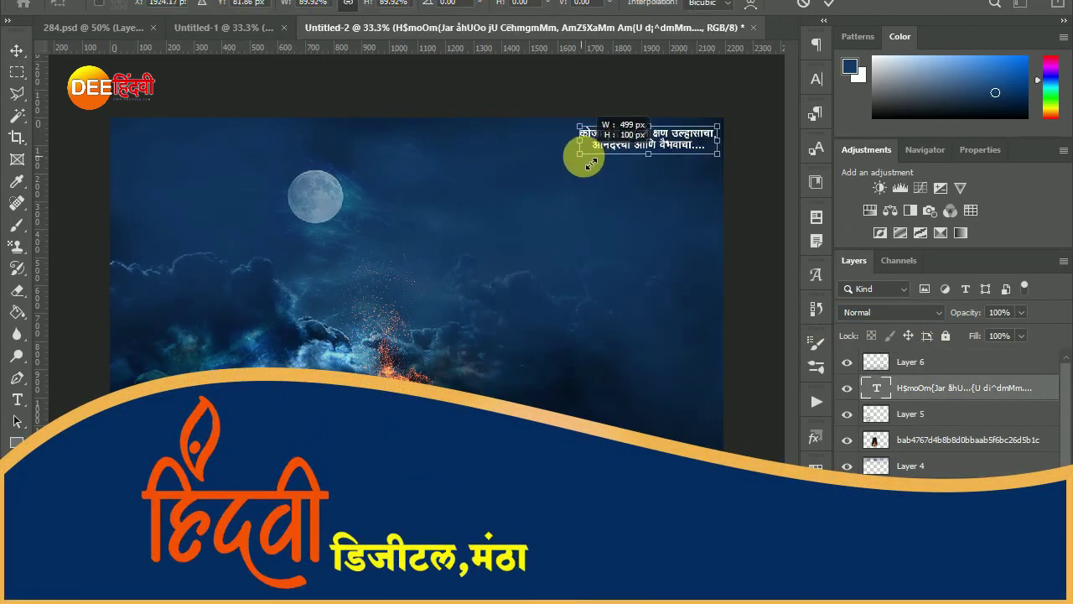
{"action": "left_click", "coordinate": [828, 3]}
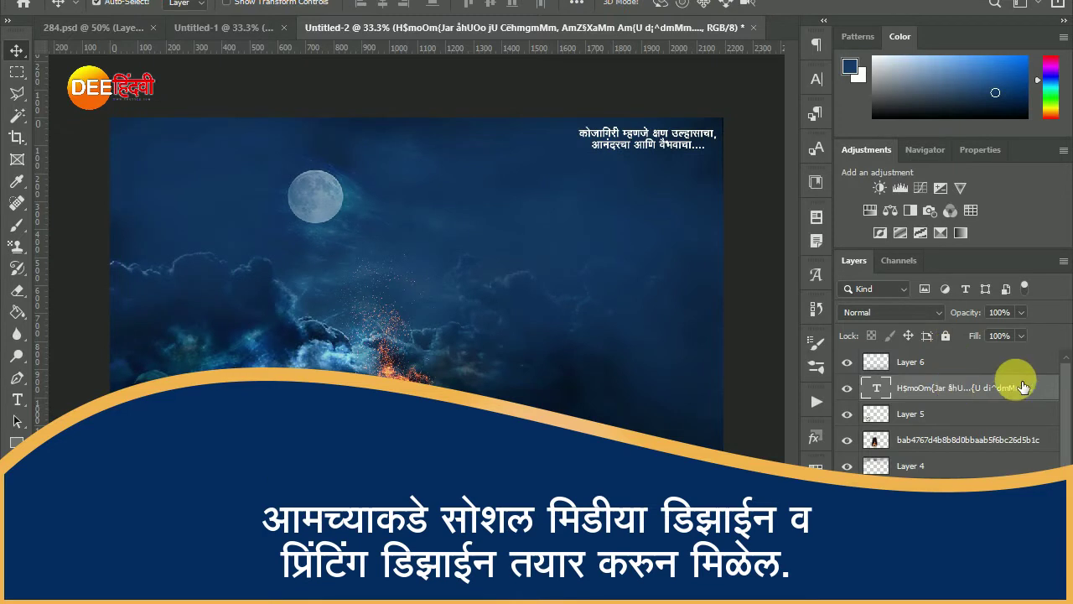
Place the K.P.PNG NEMA 2 calligraphy image from the Desktop onto the poster
{"action": "left_click", "coordinate": [944, 366]}
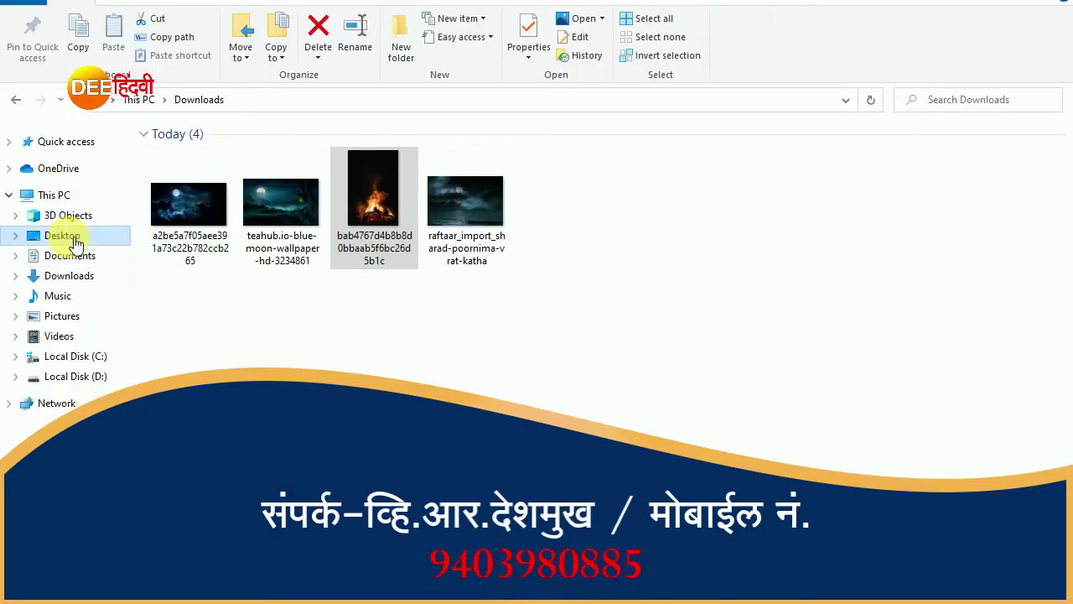
{"action": "left_click", "coordinate": [67, 236]}
{"action": "left_click", "coordinate": [208, 201]}
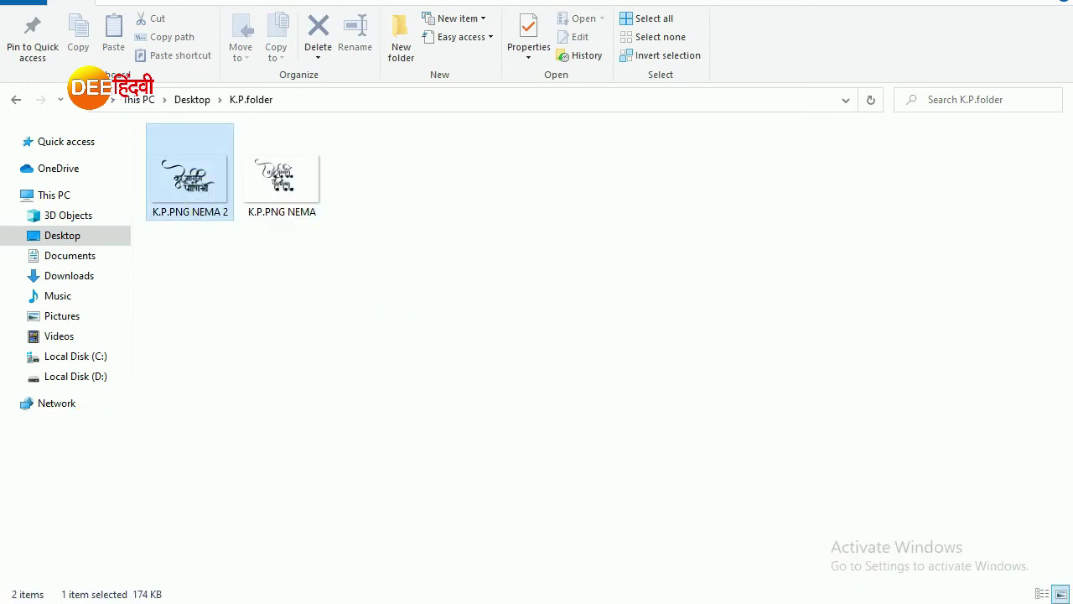
{"action": "left_click_drag", "start_coordinate": [190, 176], "coordinate": [503, 394]}
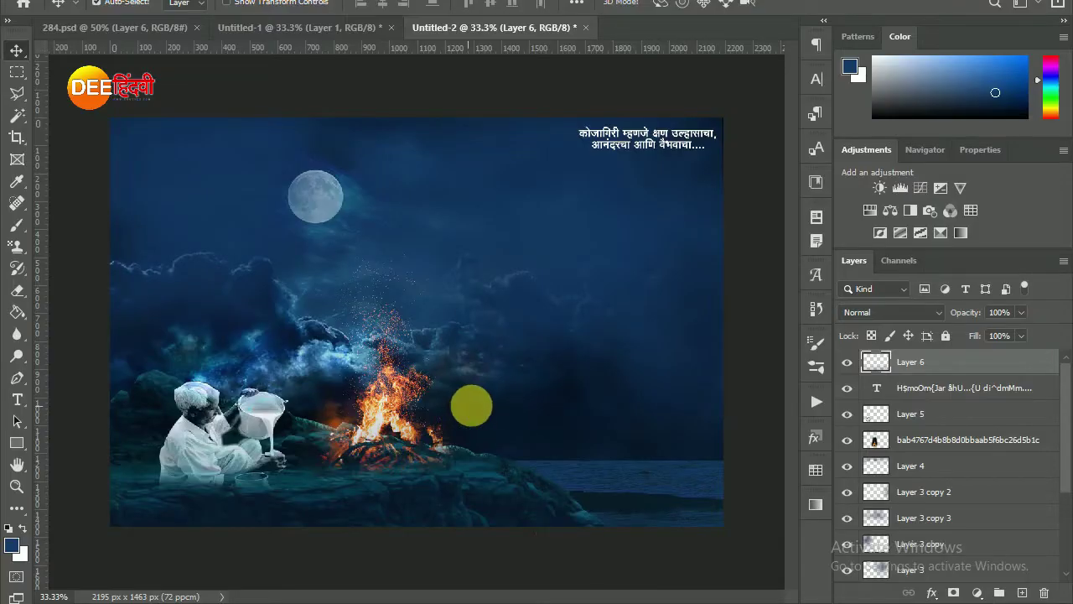
Scale the Kojagiri calligraphy down and move it into the upper-right sky
{"action": "left_click_drag", "start_coordinate": [726, 130], "coordinate": [586, 311]}
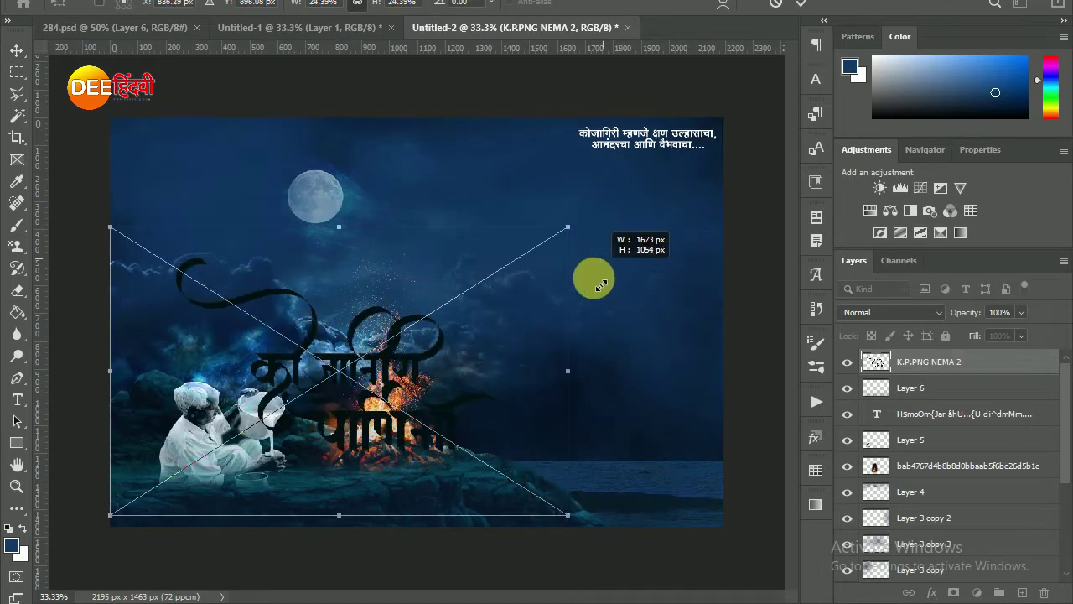
{"action": "left_click_drag", "start_coordinate": [436, 384], "coordinate": [650, 238]}
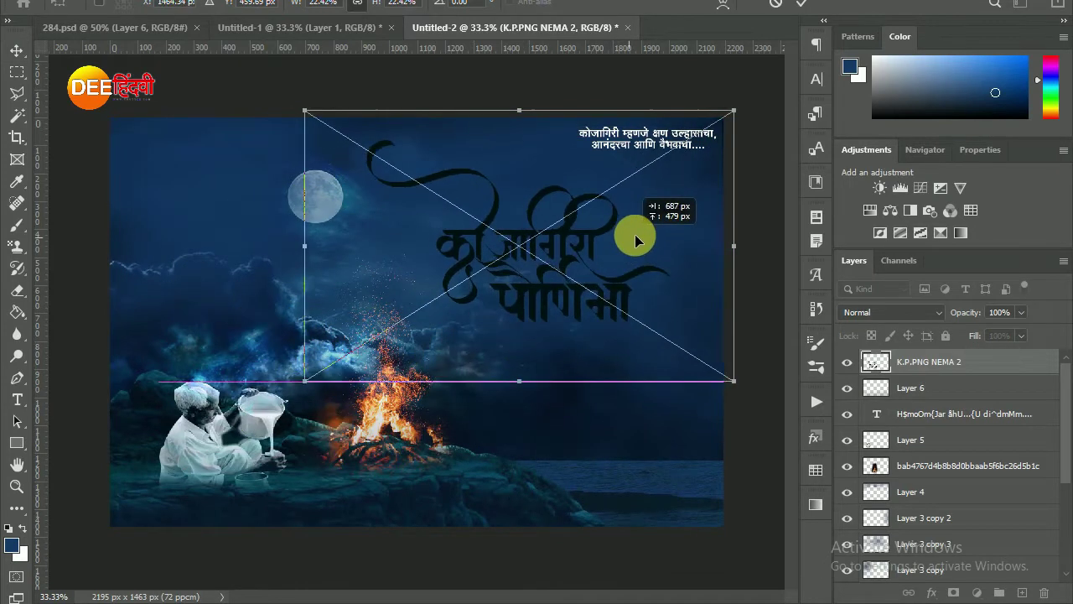
{"action": "left_click", "coordinate": [800, 4]}
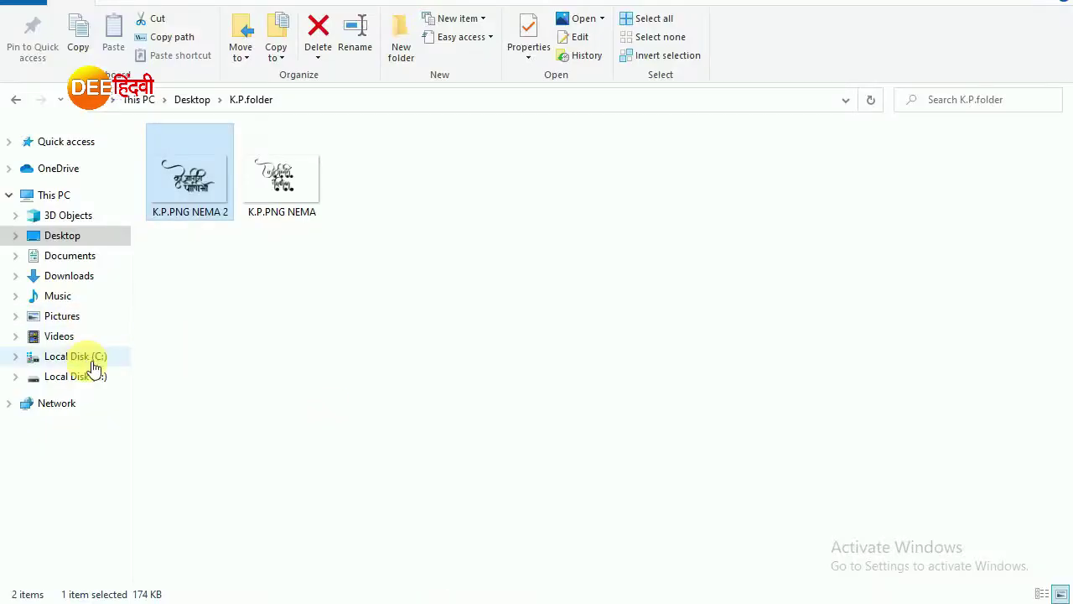
Place the brown 51 DEE HINDAVI texture from D:\background\50 BACKGROUNDS {DEE HINDAVI} onto the poster
{"action": "left_click", "coordinate": [76, 376]}
{"action": "left_click", "coordinate": [374, 184]}
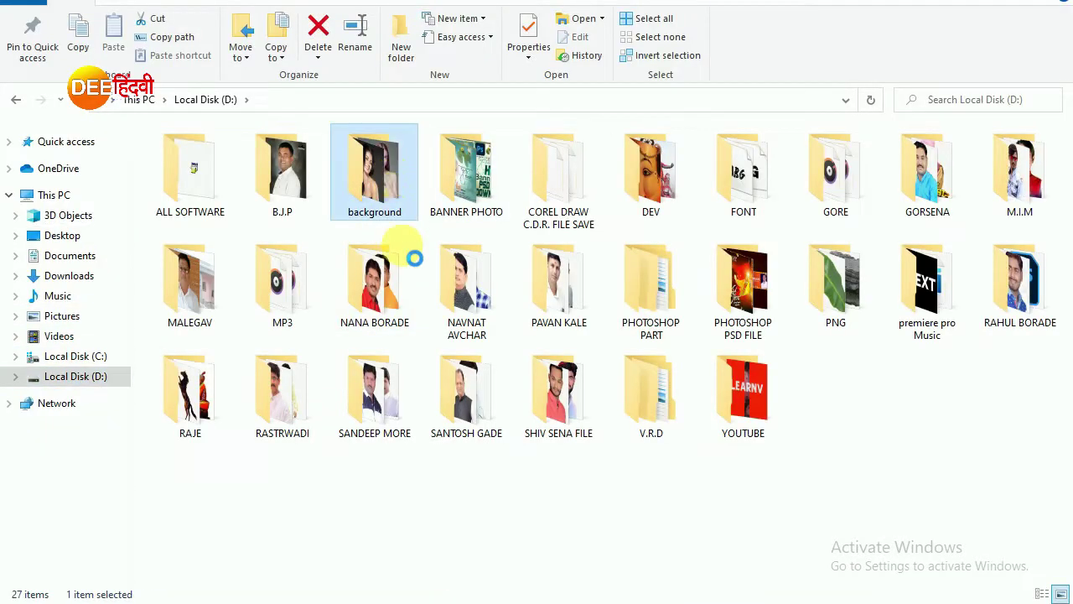
{"action": "double_click", "coordinate": [374, 180]}
{"action": "double_click", "coordinate": [191, 172]}
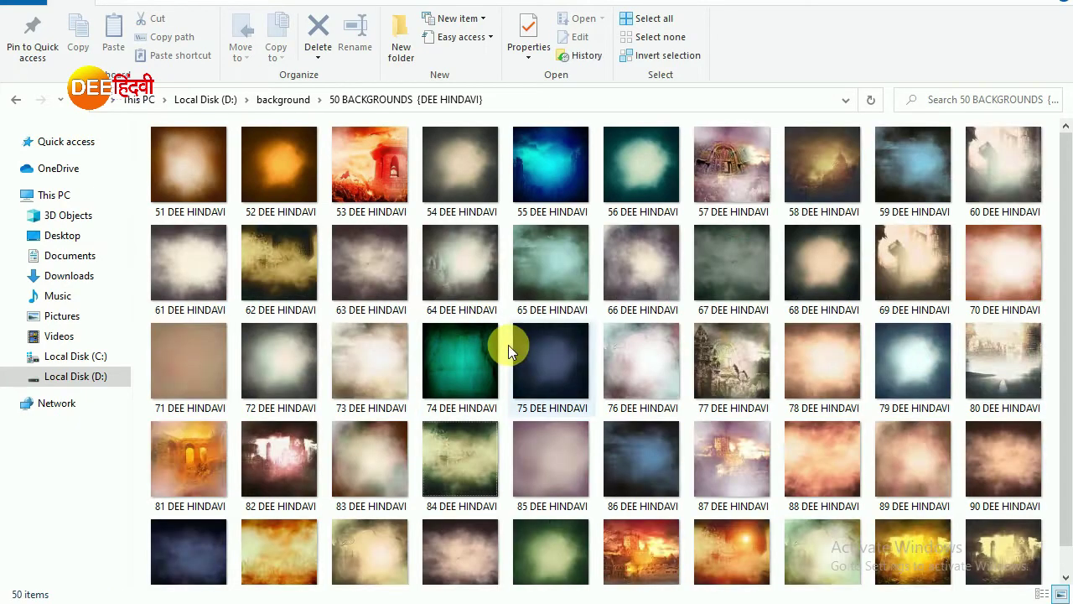
{"action": "left_click", "coordinate": [168, 210]}
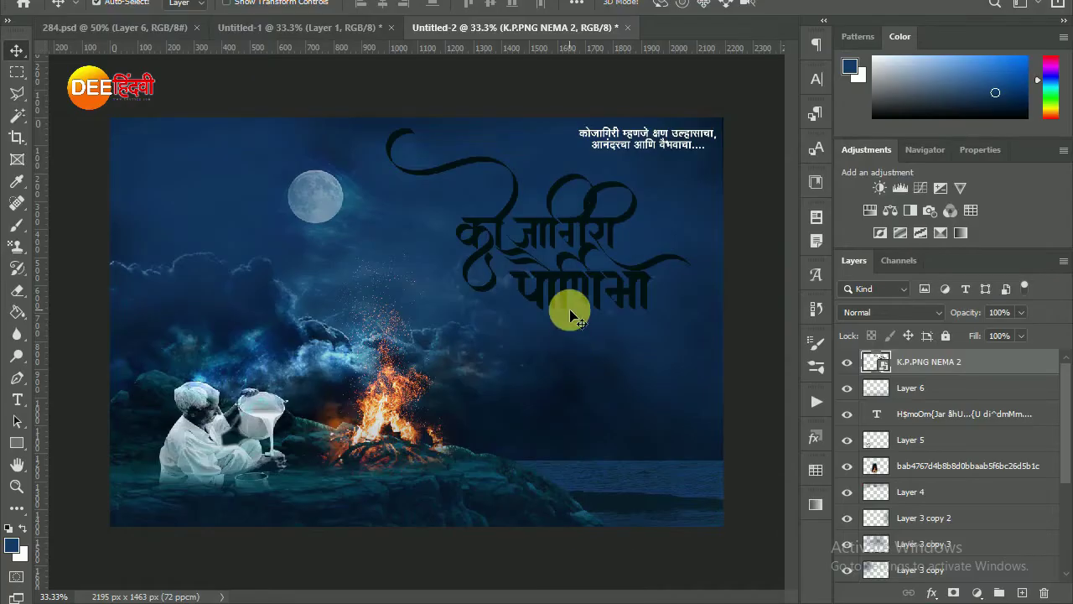
{"action": "mouse_move", "coordinate": [190, 167]}
{"action": "left_mouse_down"}
{"action": "mouse_move", "coordinate": [565, 307]}
{"action": "mouse_move", "coordinate": [612, 276]}
{"action": "left_mouse_up"}
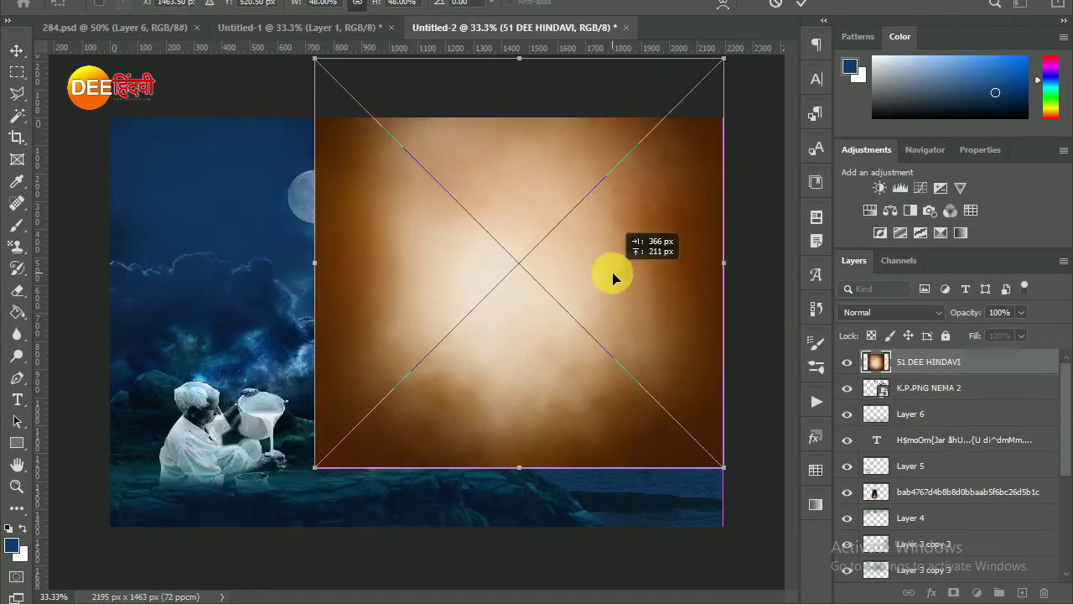
Commit the brown texture and clip it to the calligraphy as a clipping mask
{"action": "key", "text": "Return"}
{"action": "right_click", "coordinate": [917, 361]}
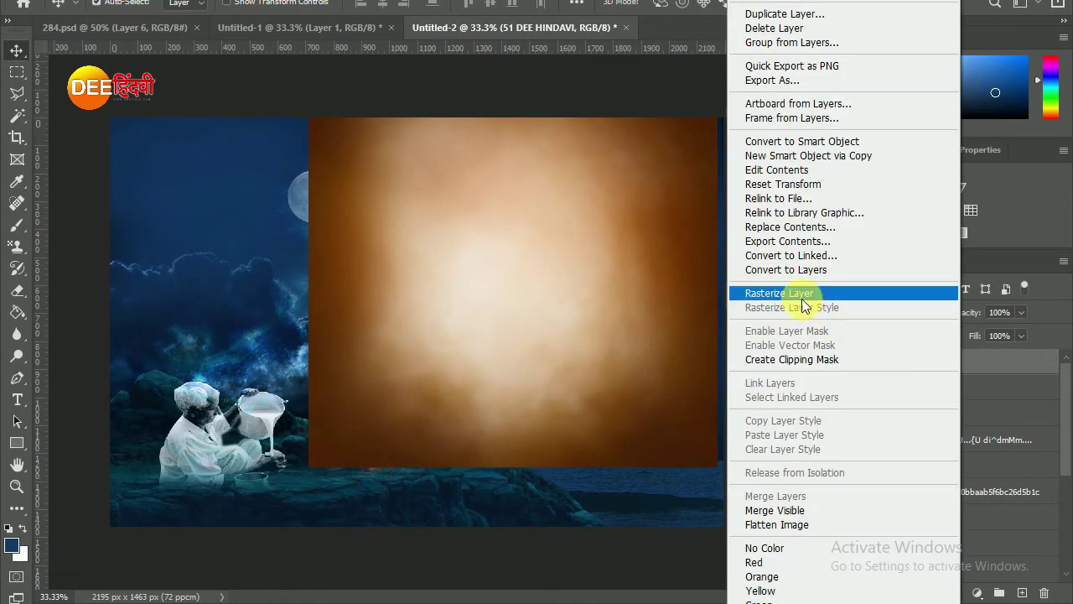
{"action": "left_click", "coordinate": [810, 359]}
Run the 'long 85px 45°' action to give the calligraphy a long shadow
{"action": "left_click", "coordinate": [920, 389]}
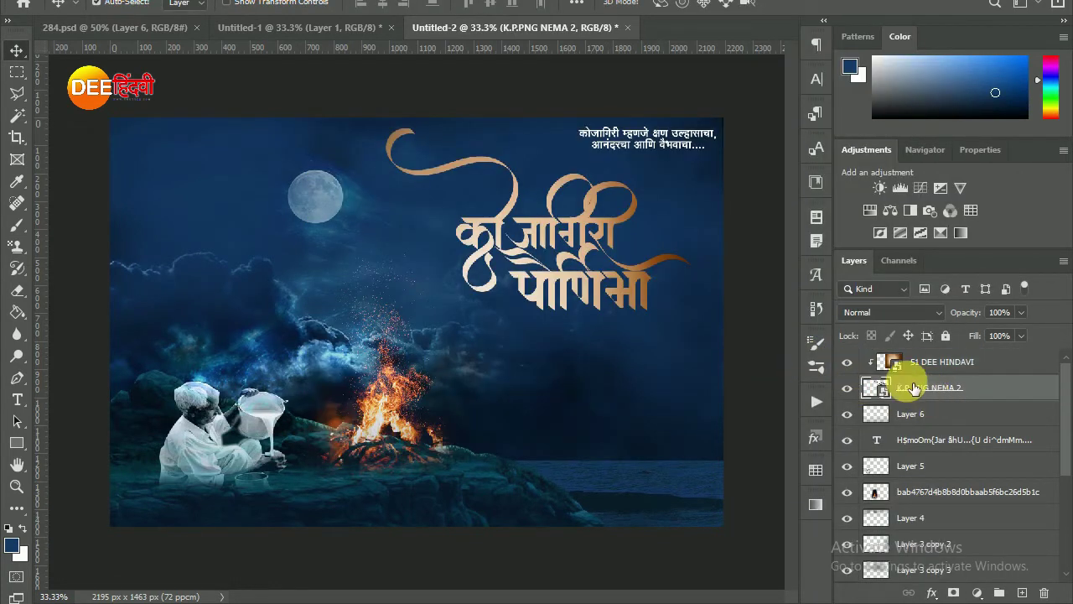
{"action": "left_click", "coordinate": [809, 402]}
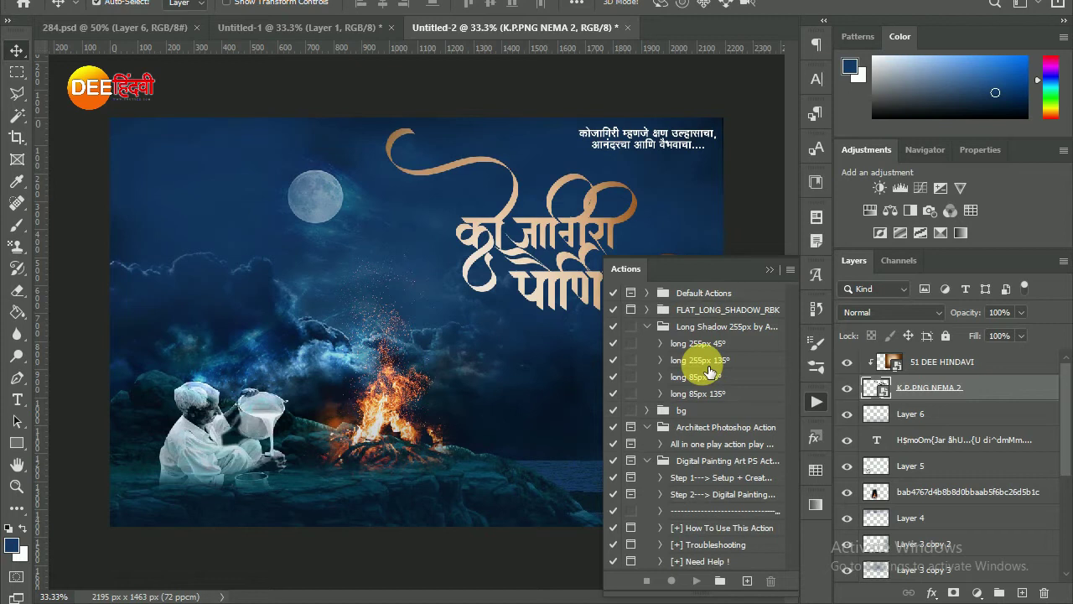
{"action": "left_click", "coordinate": [708, 377]}
{"action": "left_click", "coordinate": [697, 580]}
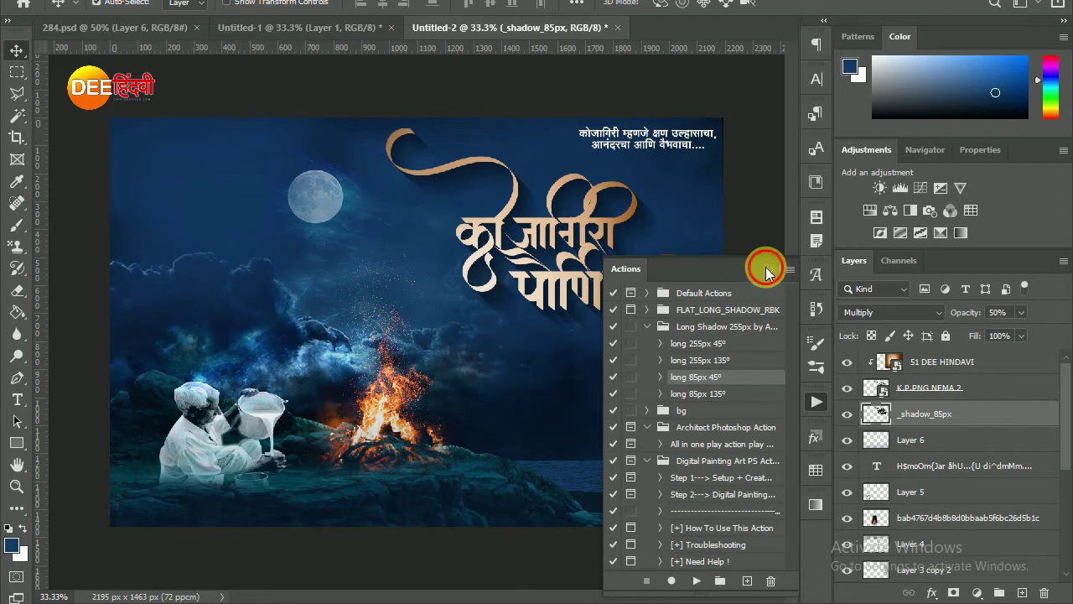
{"action": "left_click", "coordinate": [767, 269]}
Bring a lens flare image from the D: background folder onto the poster
{"action": "left_click", "coordinate": [963, 362]}
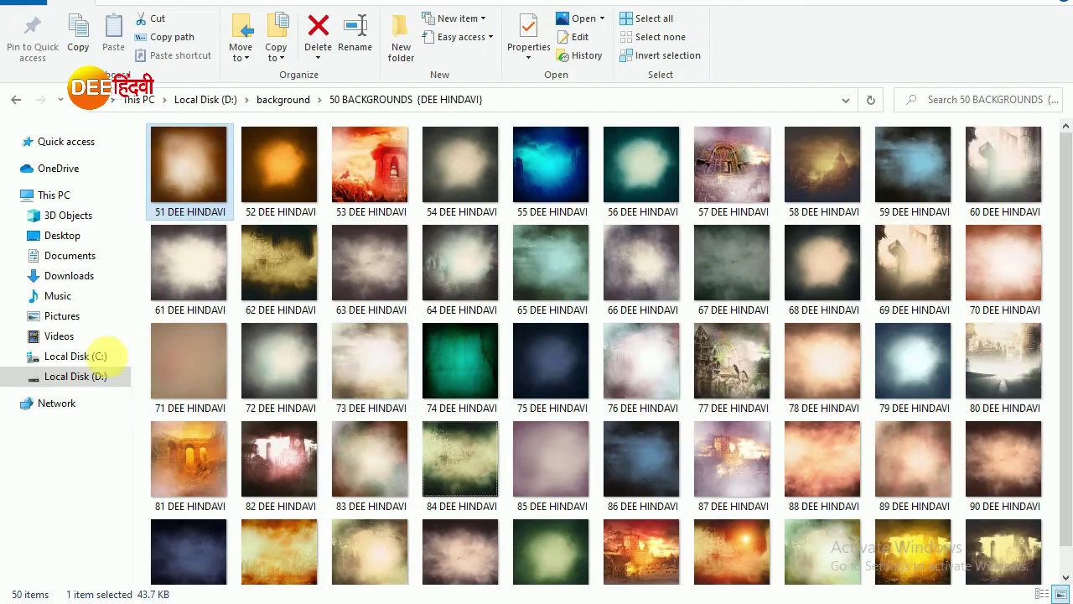
{"action": "left_click", "coordinate": [75, 376]}
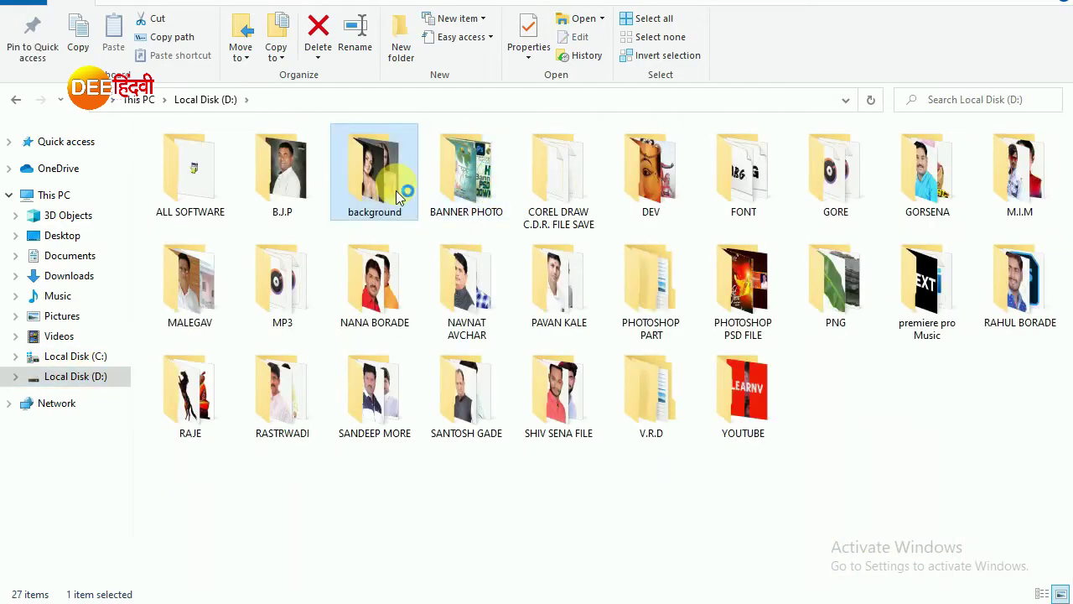
{"action": "double_click", "coordinate": [394, 189]}
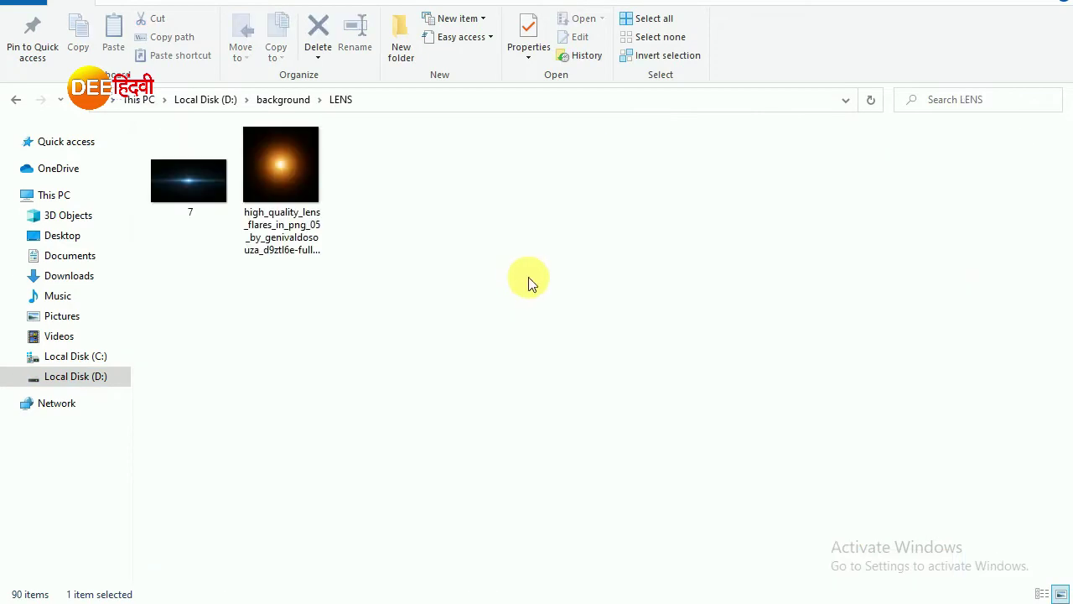
{"action": "left_click_drag", "start_coordinate": [304, 189], "coordinate": [476, 343]}
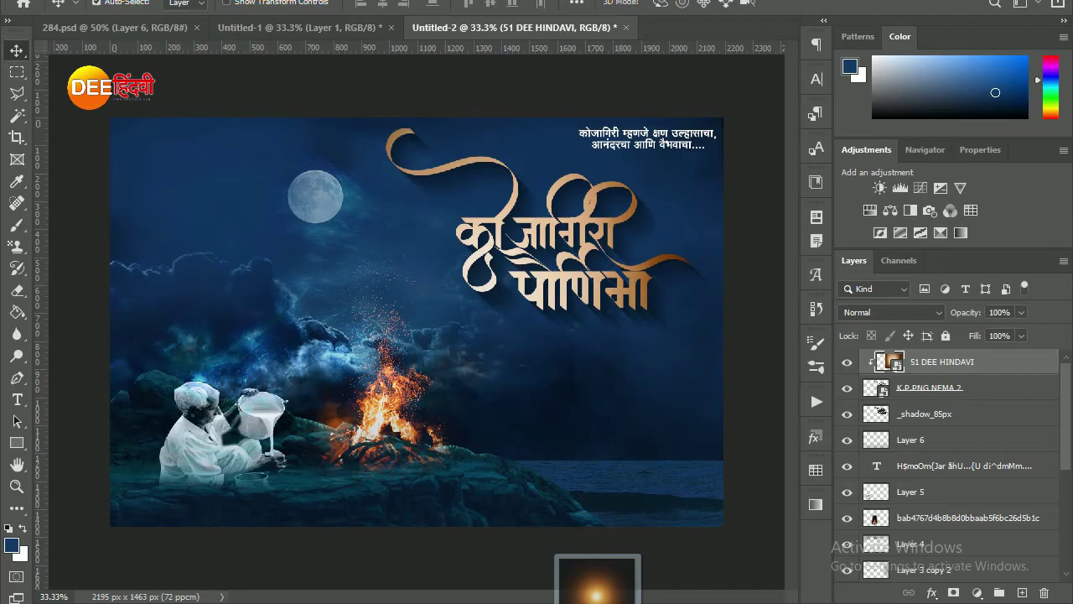
Set the lens flare to Screen blend mode and move its glow over the title
{"action": "left_click", "coordinate": [913, 357]}
{"action": "left_click", "coordinate": [892, 311]}
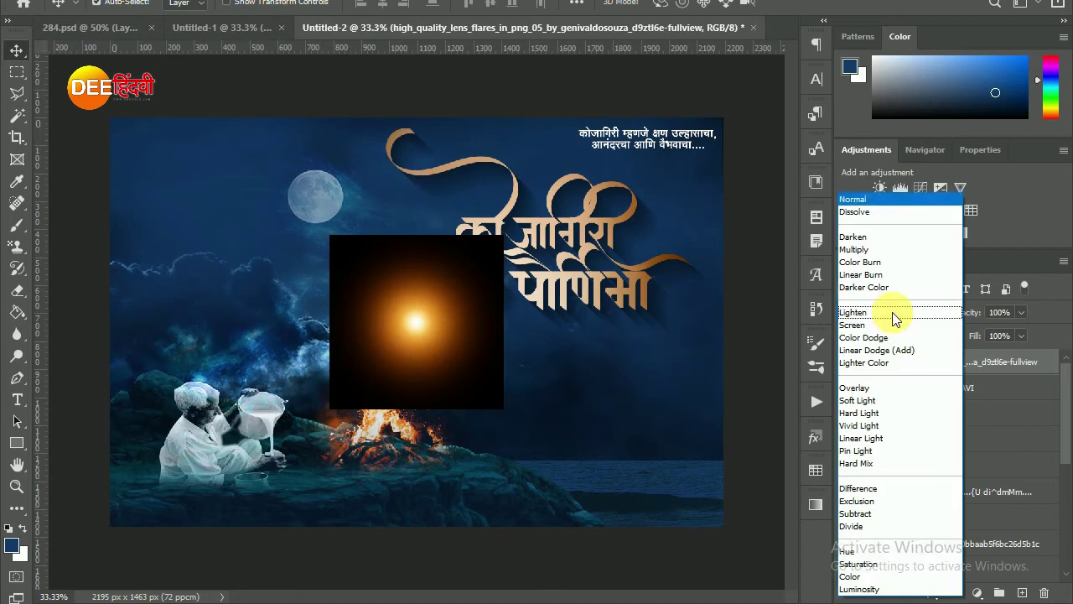
{"action": "left_click", "coordinate": [892, 331]}
{"action": "left_click_drag", "start_coordinate": [549, 259], "coordinate": [592, 228]}
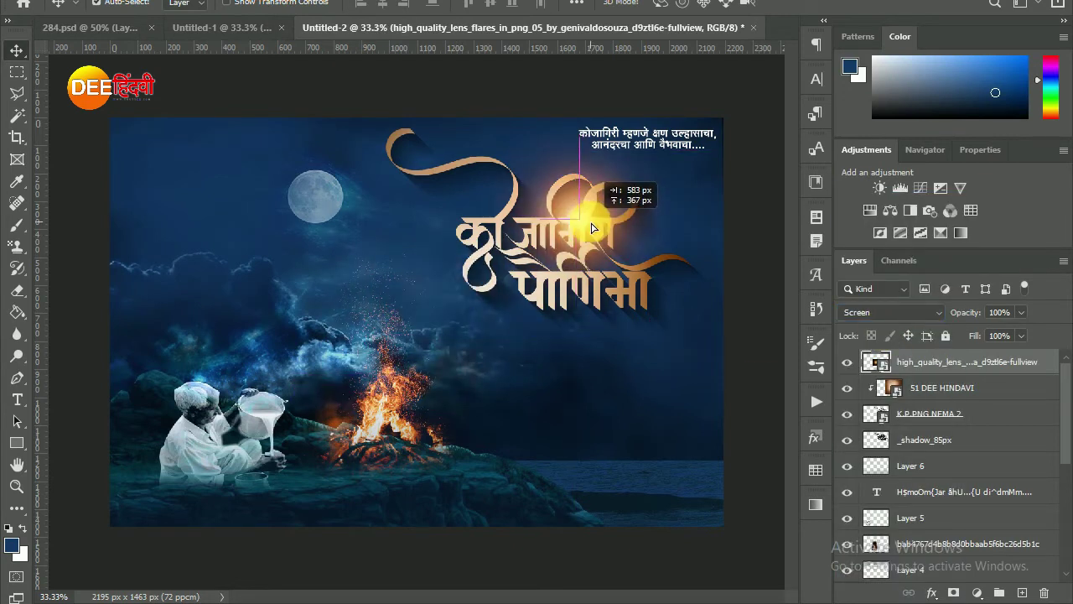
{"action": "mouse_move", "coordinate": [592, 181]}
{"action": "left_mouse_down"}
{"action": "mouse_move", "coordinate": [587, 239]}
{"action": "mouse_move", "coordinate": [592, 219]}
{"action": "left_mouse_up"}
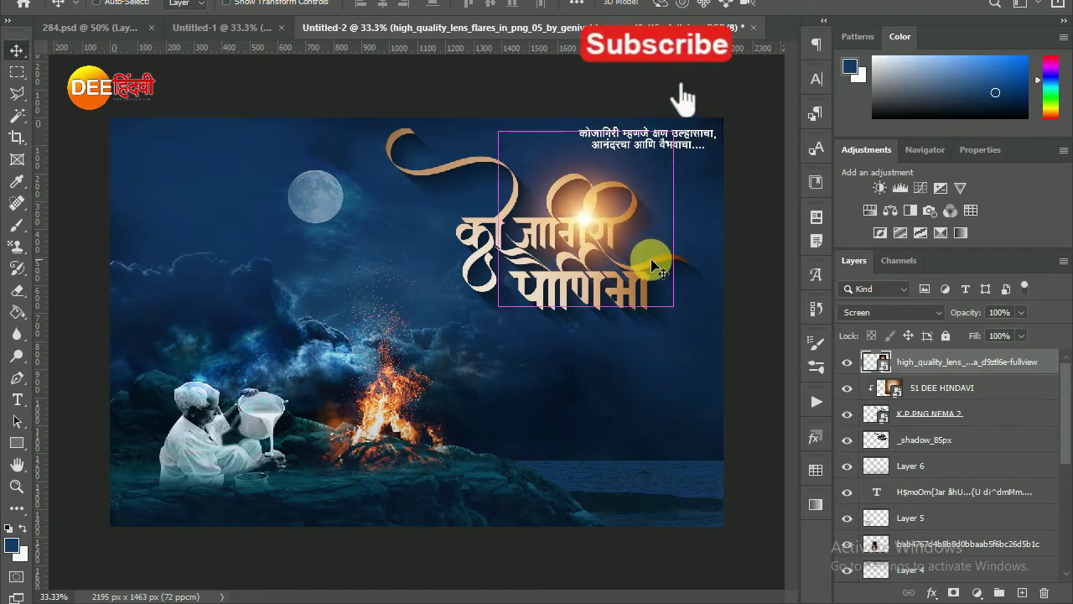
{"action": "key", "text": "ctrl+l"}
Apply Levels with a black input of 3 to the lens flare
{"action": "mouse_move", "coordinate": [597, 57]}
{"action": "left_mouse_down"}
{"action": "mouse_move", "coordinate": [917, 233]}
{"action": "mouse_move", "coordinate": [979, 232]}
{"action": "left_mouse_up"}
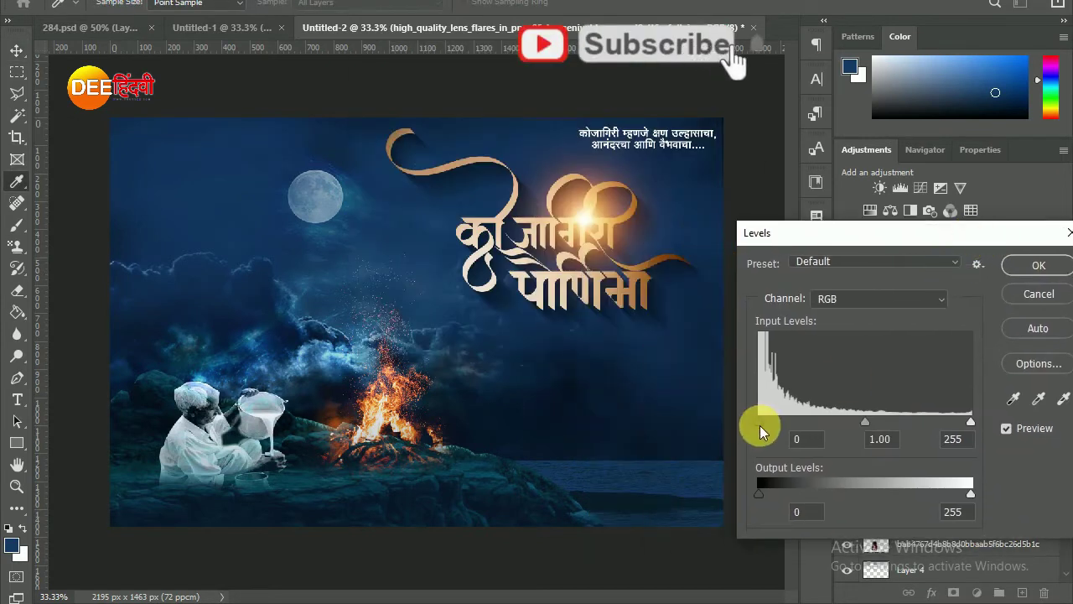
{"action": "left_click_drag", "start_coordinate": [775, 423], "coordinate": [761, 435]}
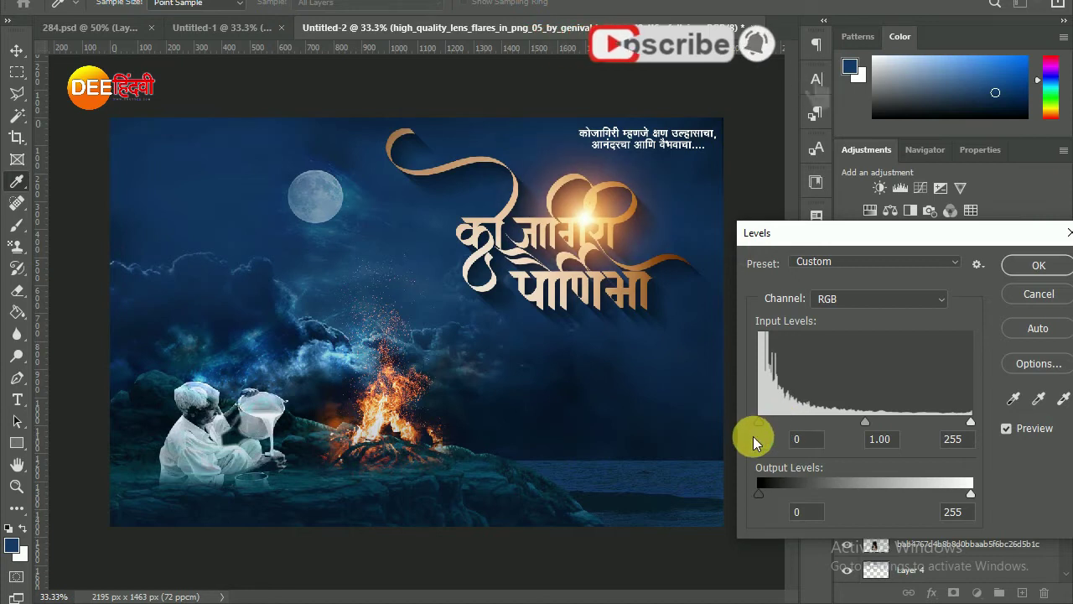
{"action": "left_click", "coordinate": [1036, 265]}
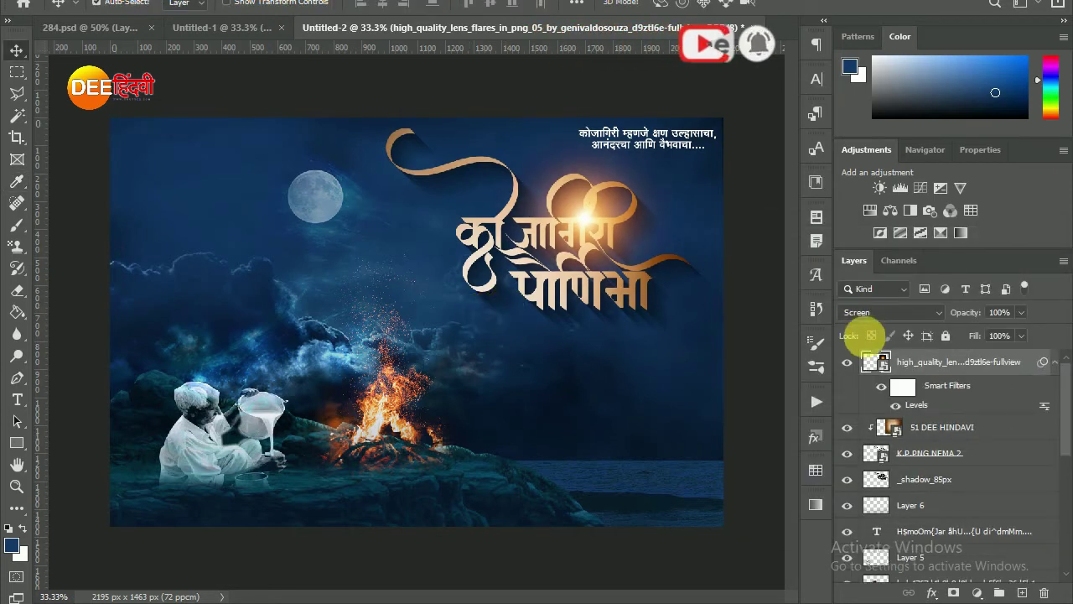
Scale the lens flare down to about 79% over the title
{"action": "key", "text": "ctrl+t"}
{"action": "left_click", "coordinate": [548, 229]}
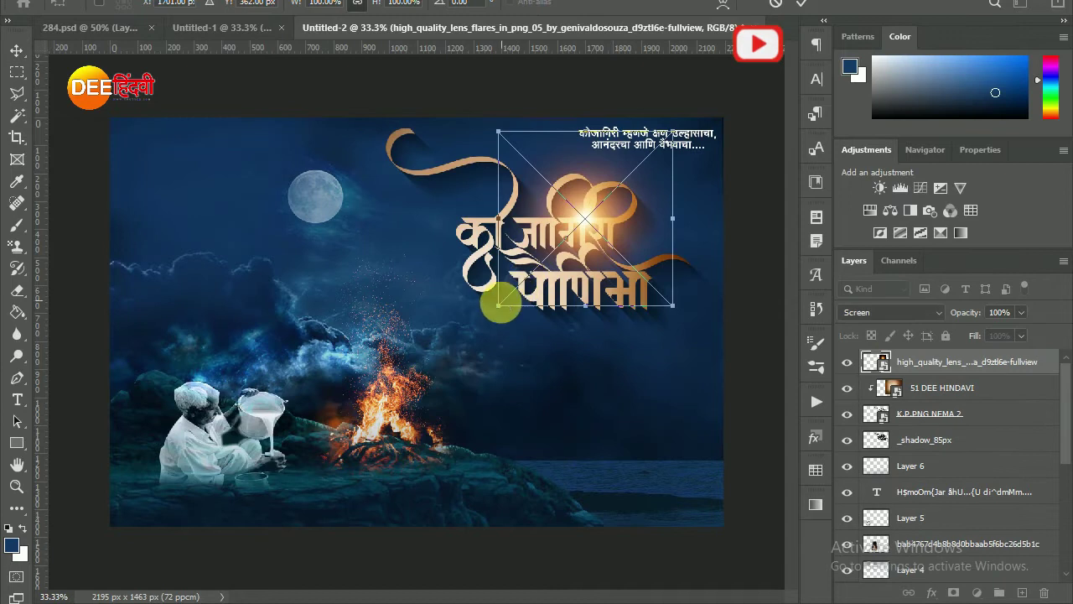
{"action": "left_click_drag", "start_coordinate": [501, 300], "coordinate": [529, 308]}
{"action": "left_click_drag", "start_coordinate": [673, 131], "coordinate": [652, 151]}
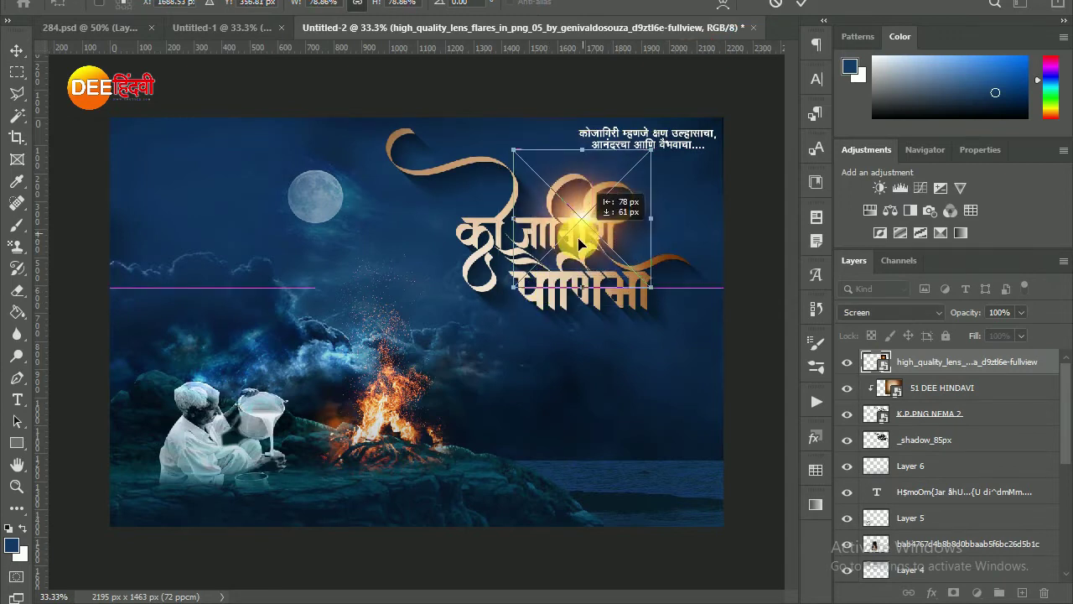
{"action": "left_click", "coordinate": [800, 4]}
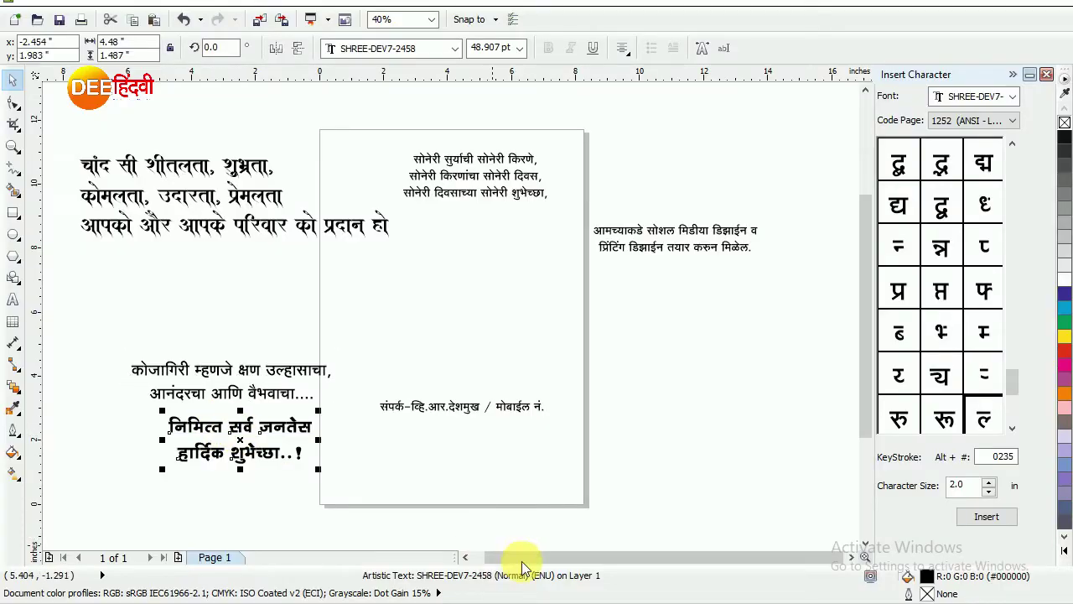
Start a new text layer near the fire below the title
{"action": "left_click", "coordinate": [581, 602]}
{"action": "left_click", "coordinate": [16, 410]}
{"action": "left_click", "coordinate": [504, 401]}
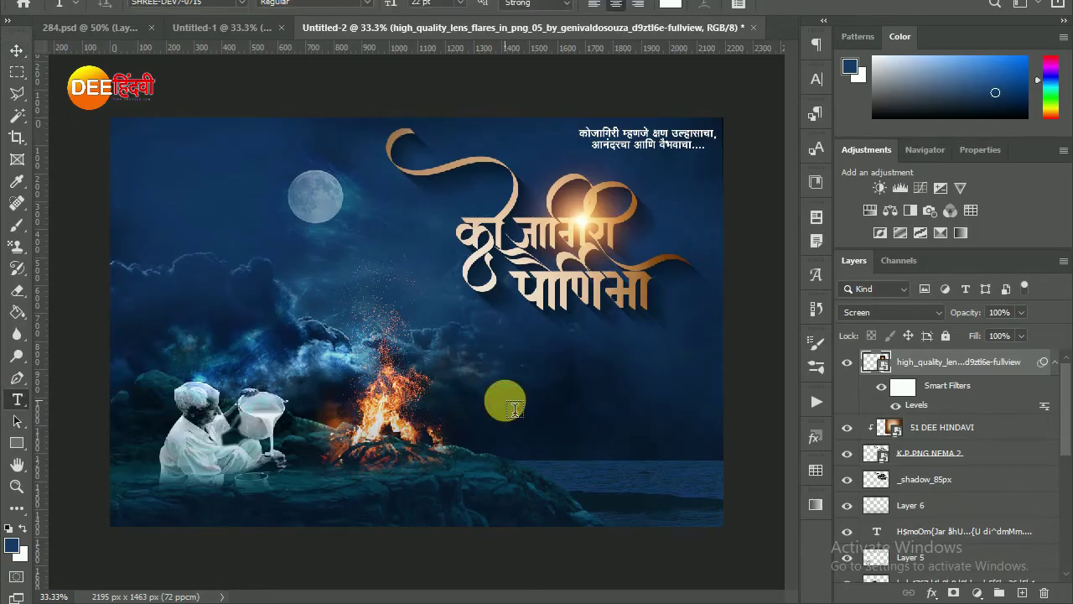
Paste the two-line Marathi greeting in the SHREE-DEV7-2447 font
{"action": "left_click", "coordinate": [243, 5]}
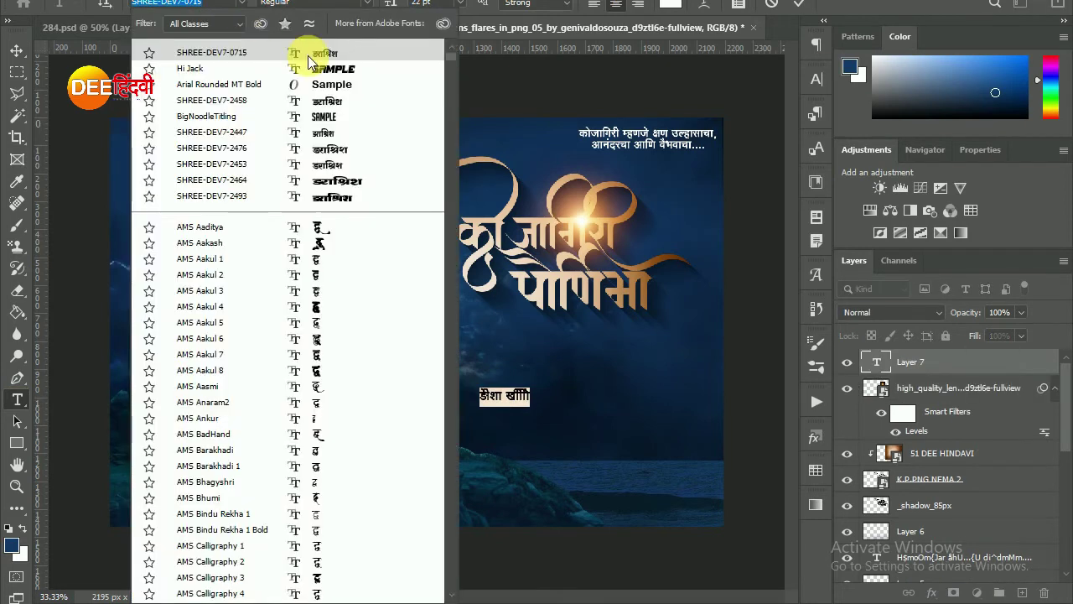
{"action": "left_click", "coordinate": [329, 133]}
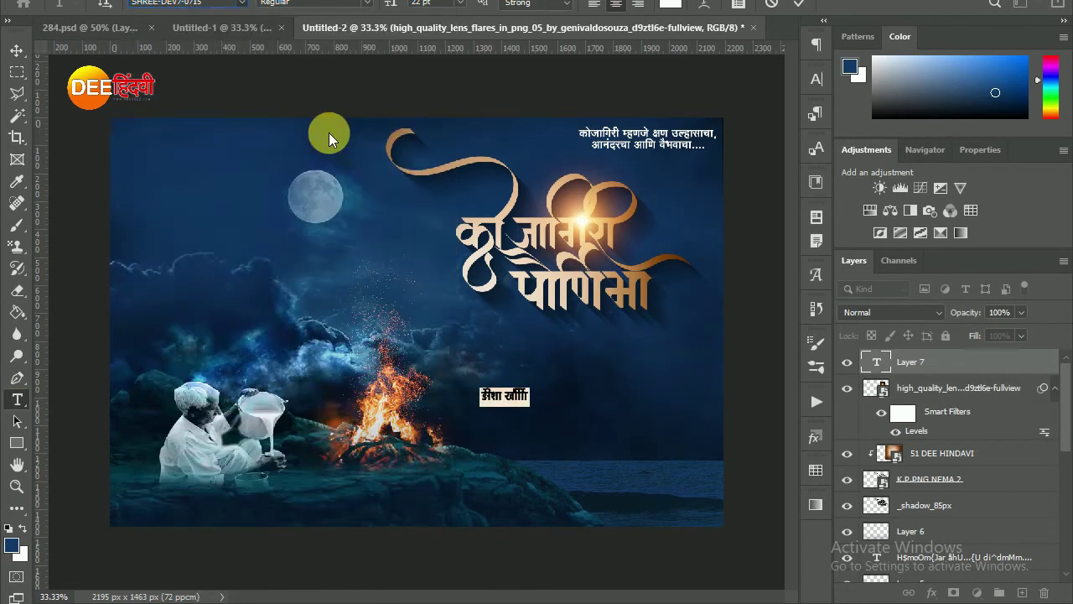
{"action": "key", "text": "ctrl+v"}
{"action": "key", "text": "ctrl+a"}
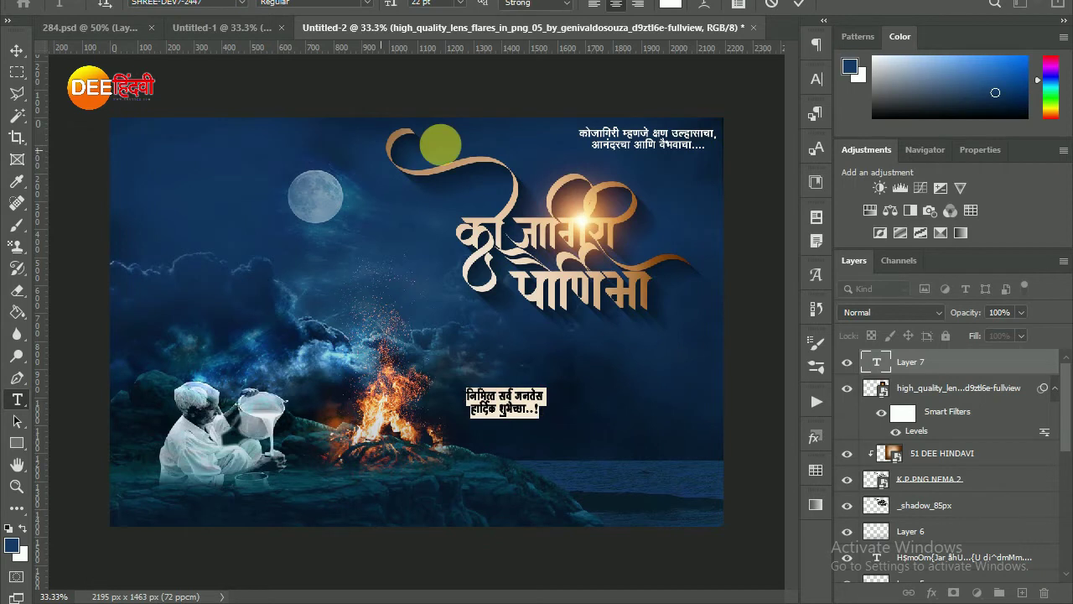
Colour the greeting with the sampled golden title colour and move it beneath the title
{"action": "left_click", "coordinate": [670, 5]}
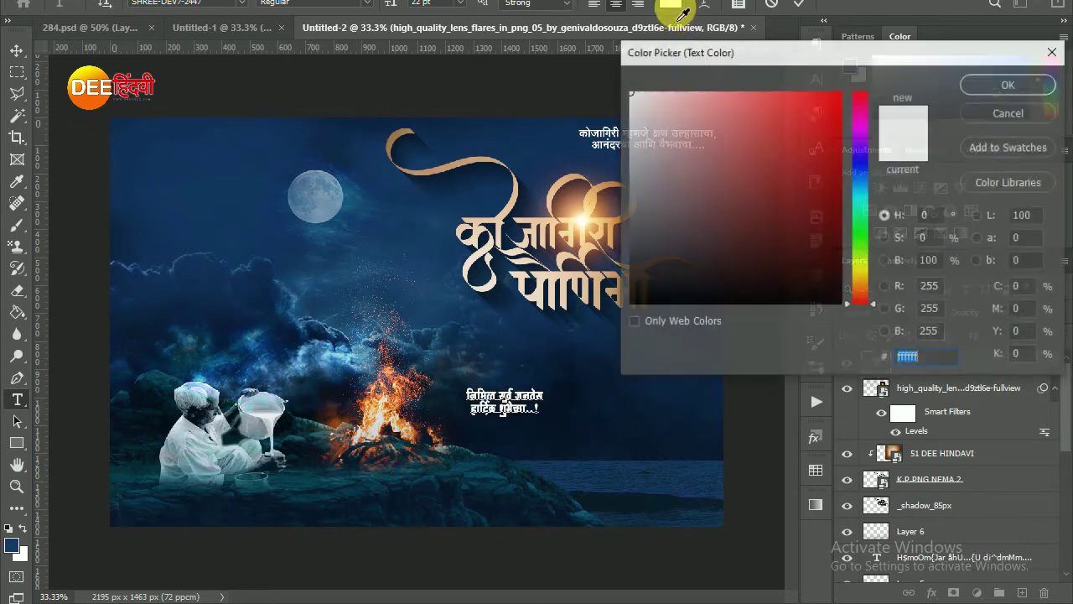
{"action": "left_click", "coordinate": [553, 286]}
{"action": "left_click", "coordinate": [995, 86]}
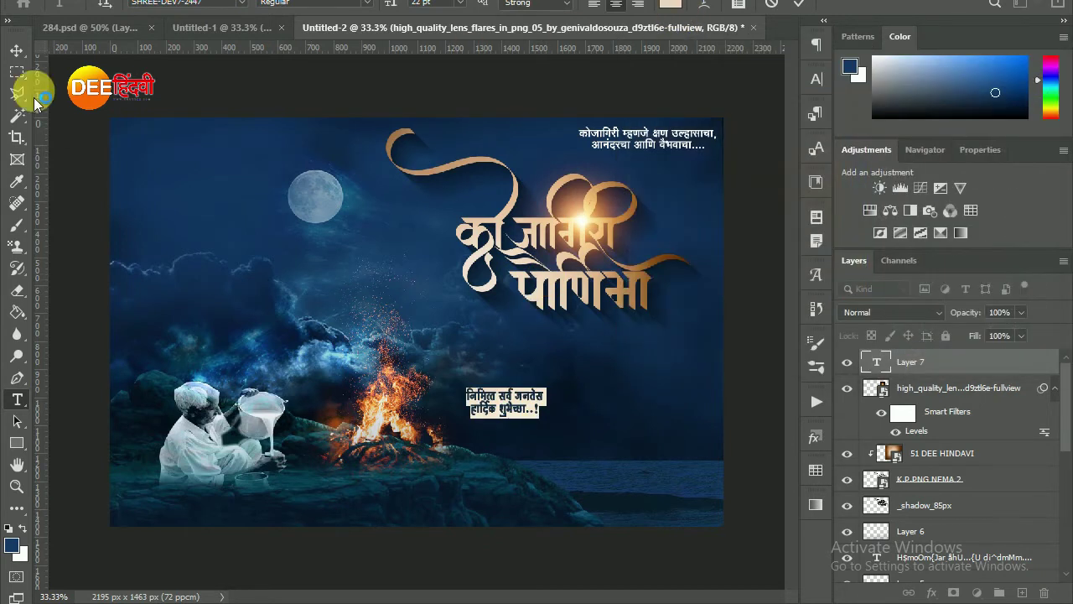
{"action": "left_click", "coordinate": [17, 50]}
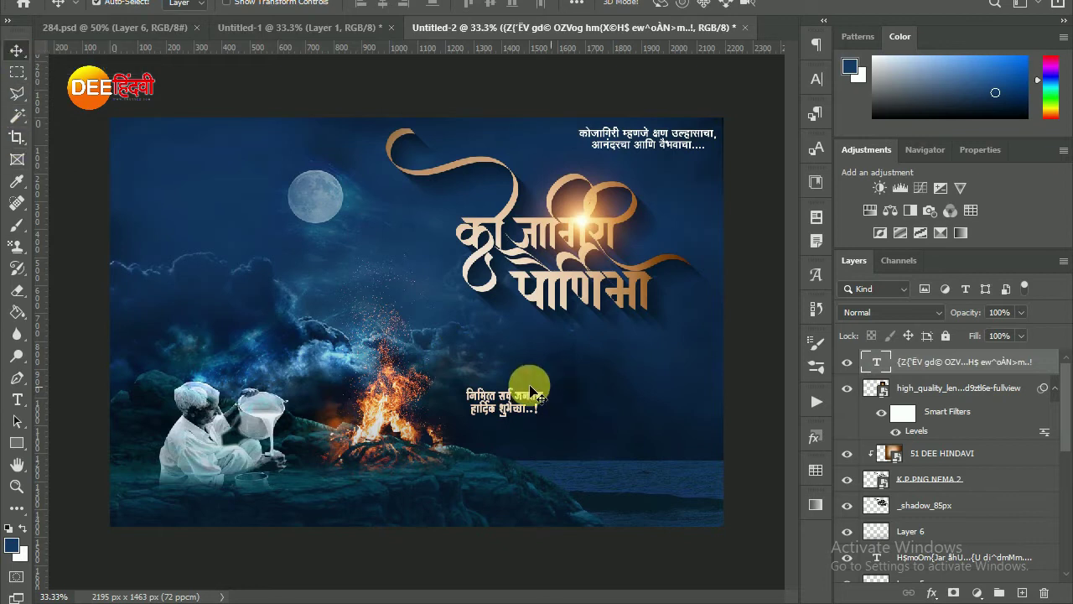
{"action": "left_click_drag", "start_coordinate": [510, 436], "coordinate": [615, 363]}
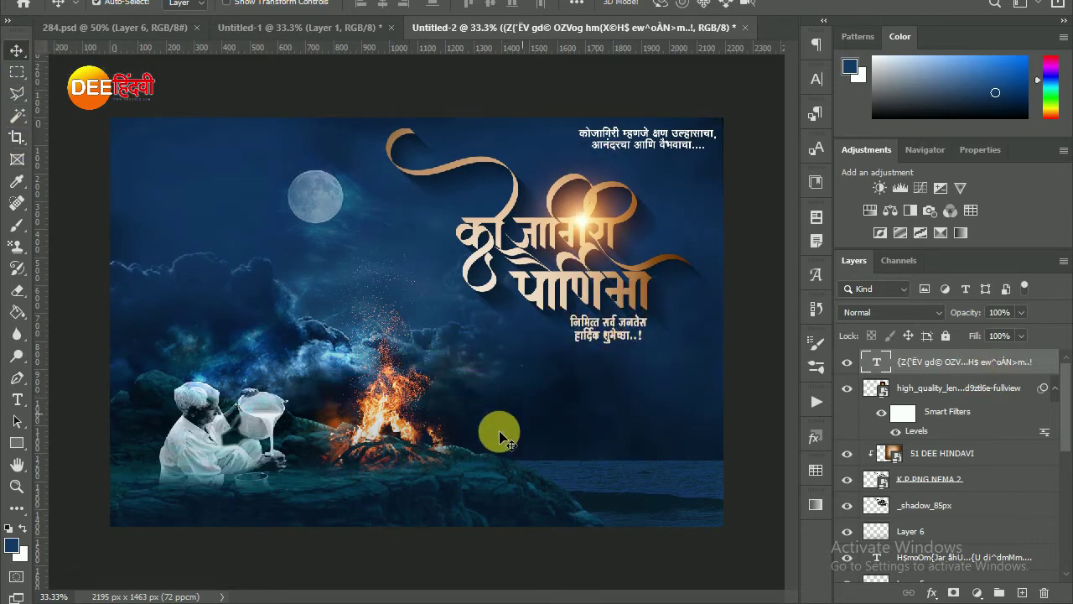
{"action": "left_click", "coordinate": [47, 3]}
{"action": "left_click", "coordinate": [47, 11]}
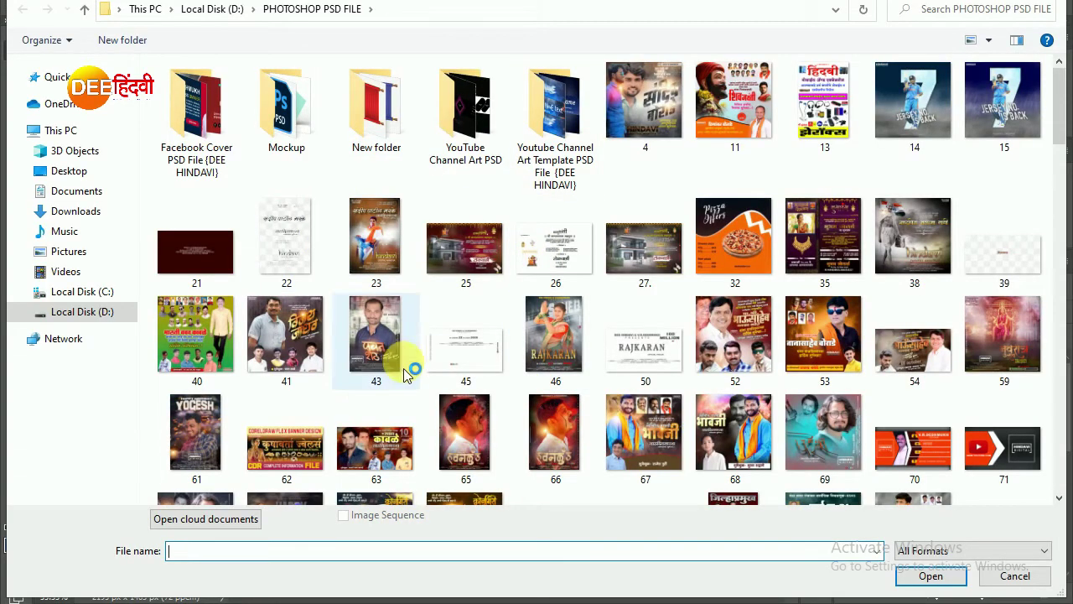
Open the design files 45.psd and 21.psd
{"action": "mouse_move", "coordinate": [465, 340]}
{"action": "double_click", "coordinate": [454, 352]}
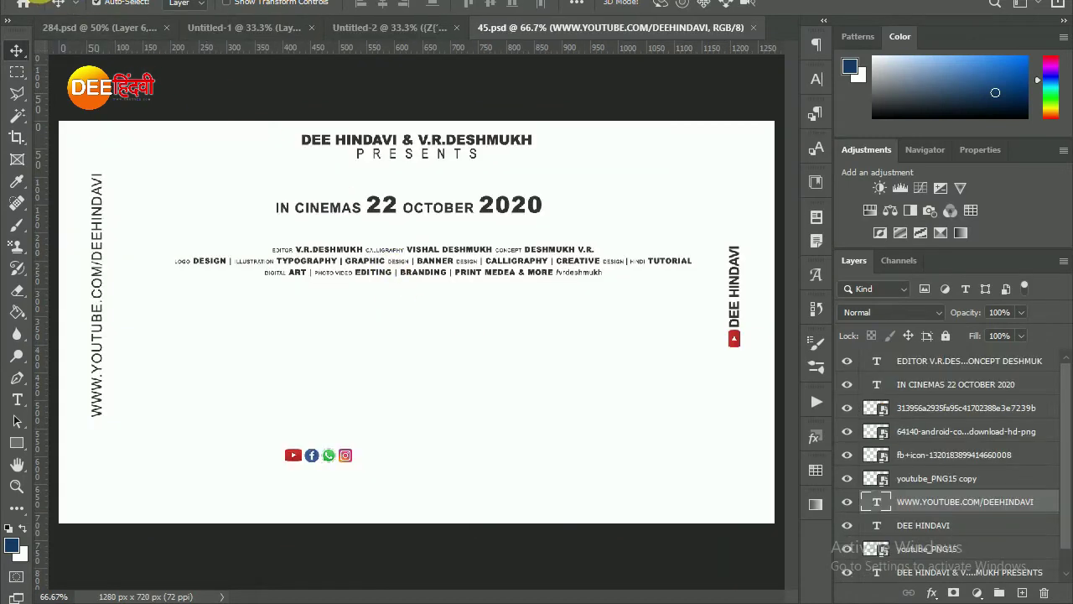
{"action": "left_click", "coordinate": [42, 2]}
{"action": "left_click", "coordinate": [42, 3]}
{"action": "left_click", "coordinate": [42, 3]}
{"action": "left_click", "coordinate": [46, 10]}
{"action": "left_click", "coordinate": [196, 243]}
{"action": "key", "text": "Return"}
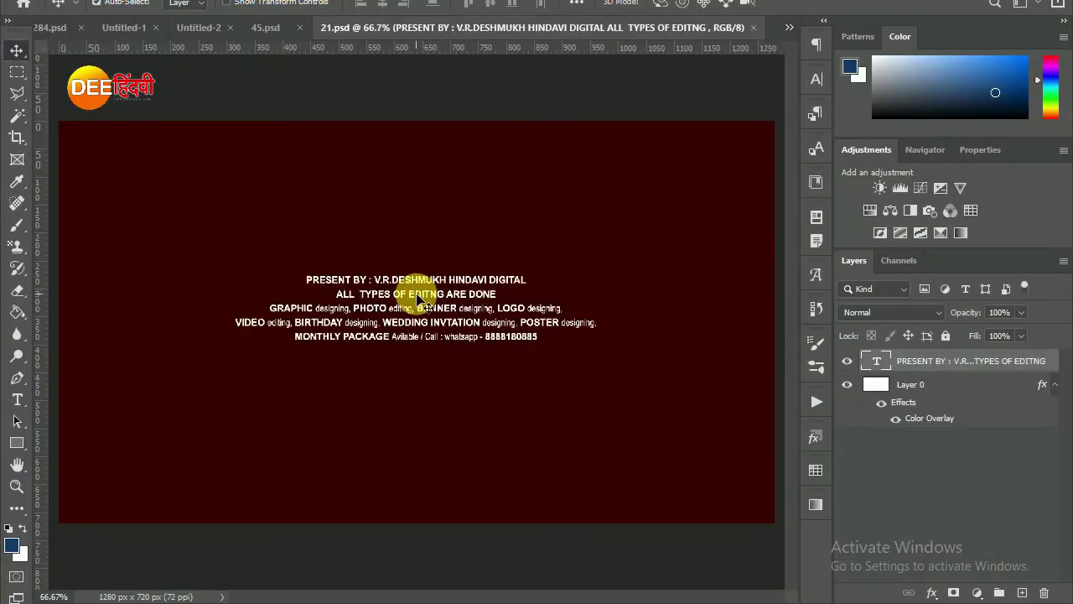
Drag the white contact text block from 21.psd into the poster and enlarge it to about 166%
{"action": "left_click_drag", "start_coordinate": [417, 285], "coordinate": [180, 38]}
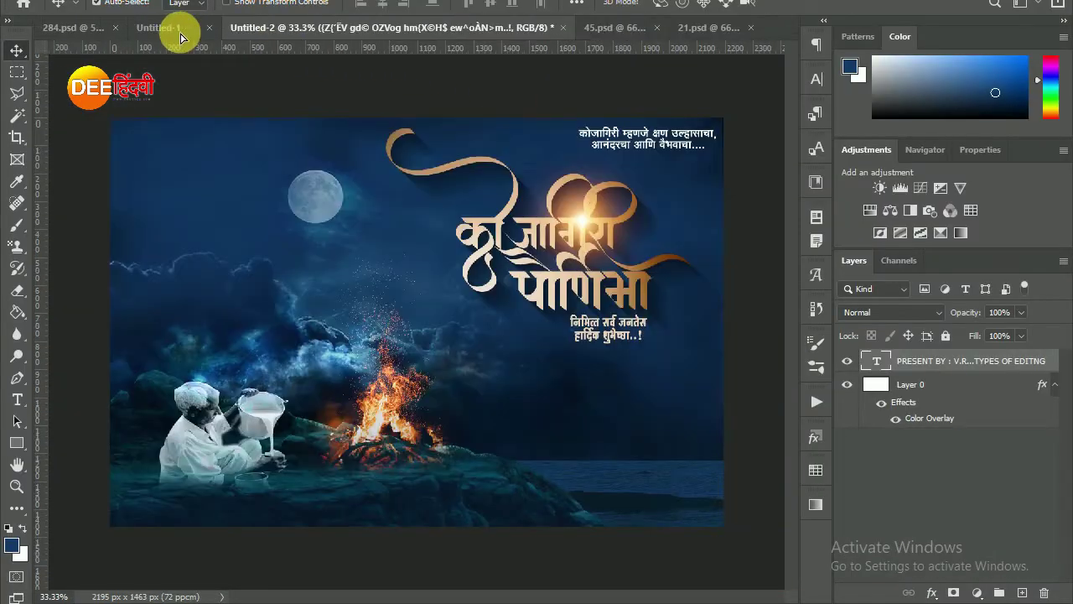
{"action": "left_click_drag", "start_coordinate": [554, 468], "coordinate": [555, 471]}
{"action": "key", "text": "ctrl+t"}
{"action": "left_click_drag", "start_coordinate": [644, 485], "coordinate": [710, 540]}
{"action": "left_click_drag", "start_coordinate": [459, 503], "coordinate": [452, 545]}
{"action": "left_click", "coordinate": [827, 5]}
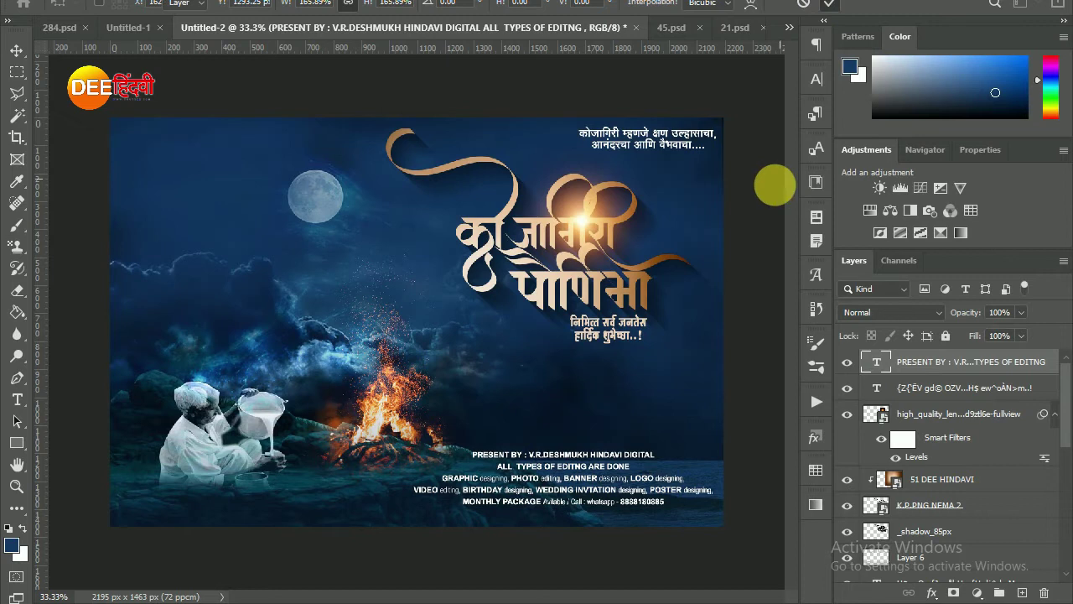
{"action": "key", "text": "shift+Down"}
{"action": "key", "text": "shift+Down"}
{"action": "key", "text": "shift+Down"}
{"action": "key", "text": "shift+Down"}
{"action": "key", "text": "shift+Down"}
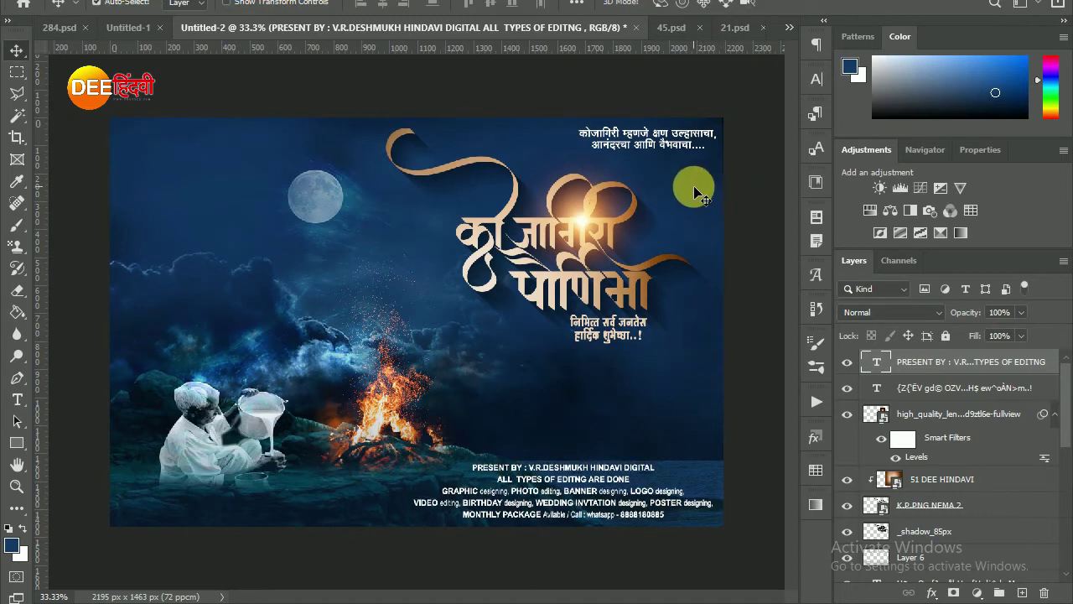
Copy the YouTube, Facebook, WhatsApp and Instagram icons from 45.psd, enlarge them, and set them beside the contact text
{"action": "left_click", "coordinate": [673, 30]}
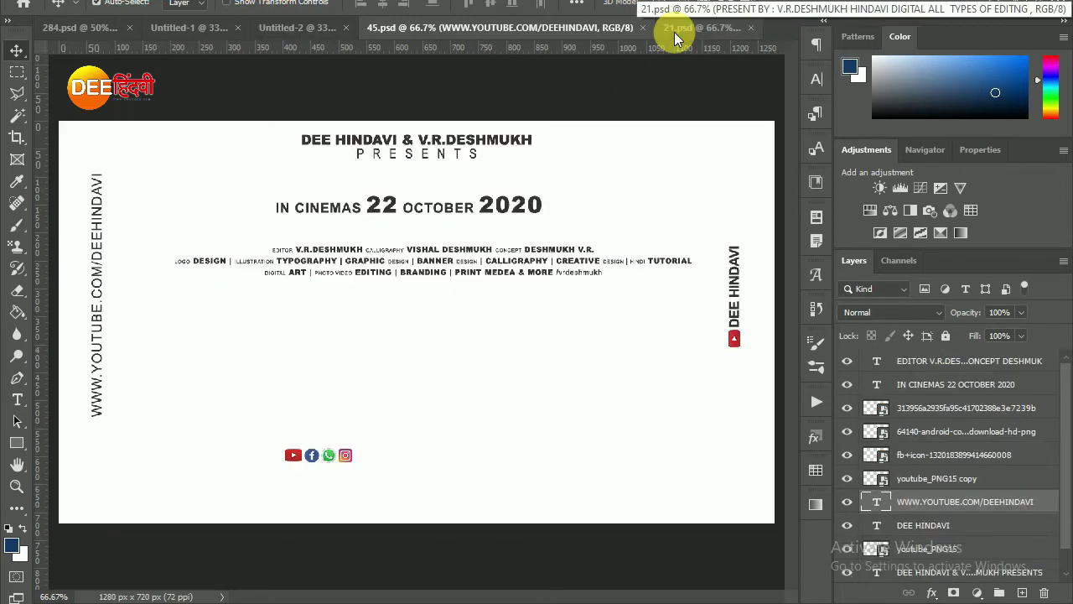
{"action": "left_click", "coordinate": [346, 454]}
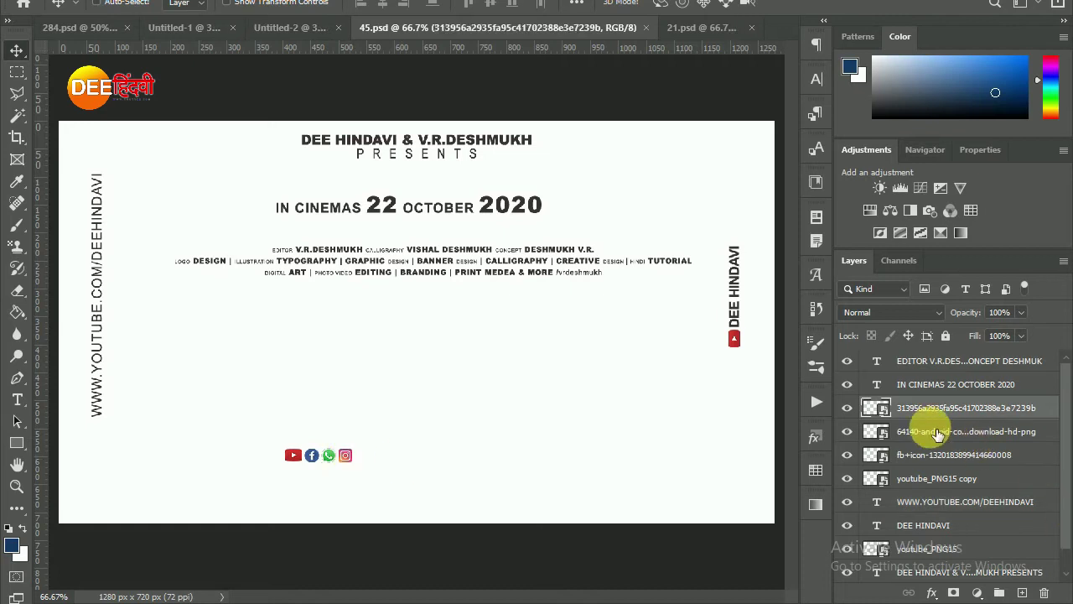
{"action": "left_click", "coordinate": [930, 478], "text": "shift"}
{"action": "left_click_drag", "start_coordinate": [345, 455], "coordinate": [382, 322]}
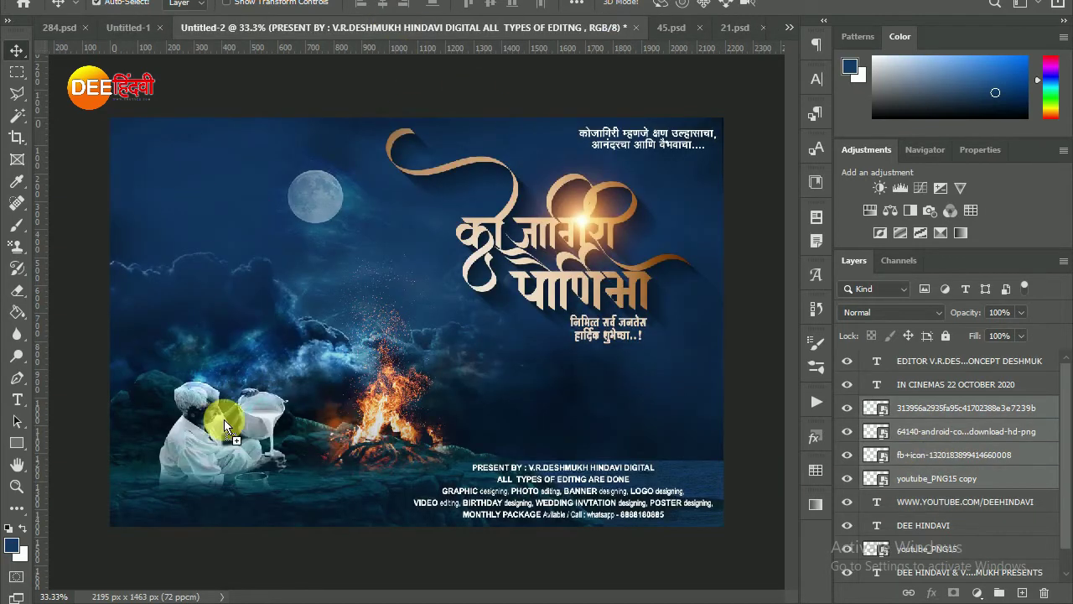
{"action": "mouse_move", "coordinate": [243, 518]}
{"action": "left_mouse_down"}
{"action": "mouse_move", "coordinate": [302, 510]}
{"action": "mouse_move", "coordinate": [280, 508]}
{"action": "left_mouse_up"}
{"action": "key", "text": "ctrl+t"}
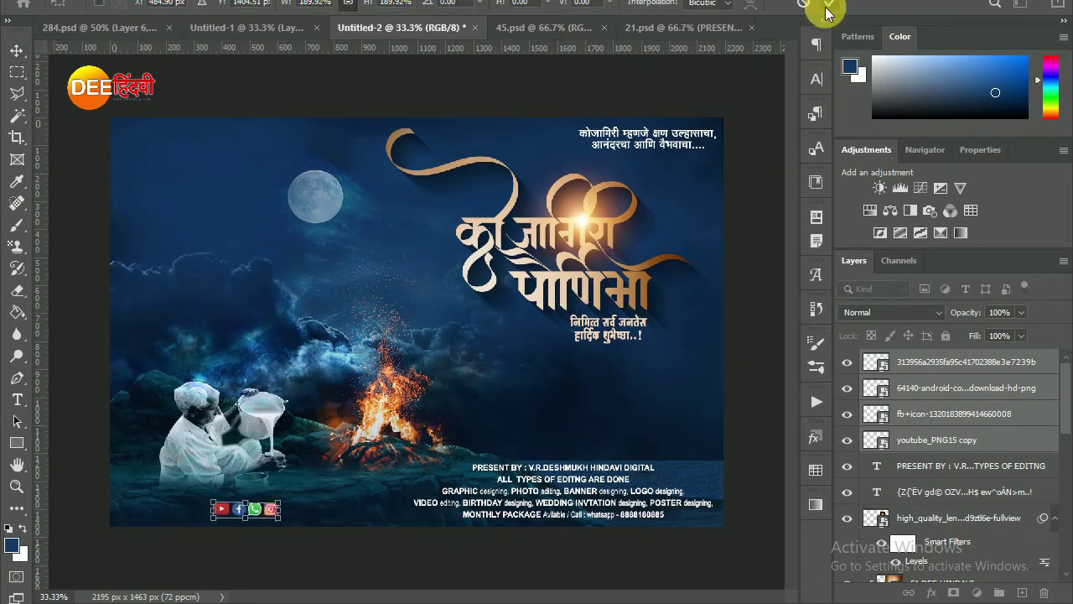
{"action": "key", "text": "Return"}
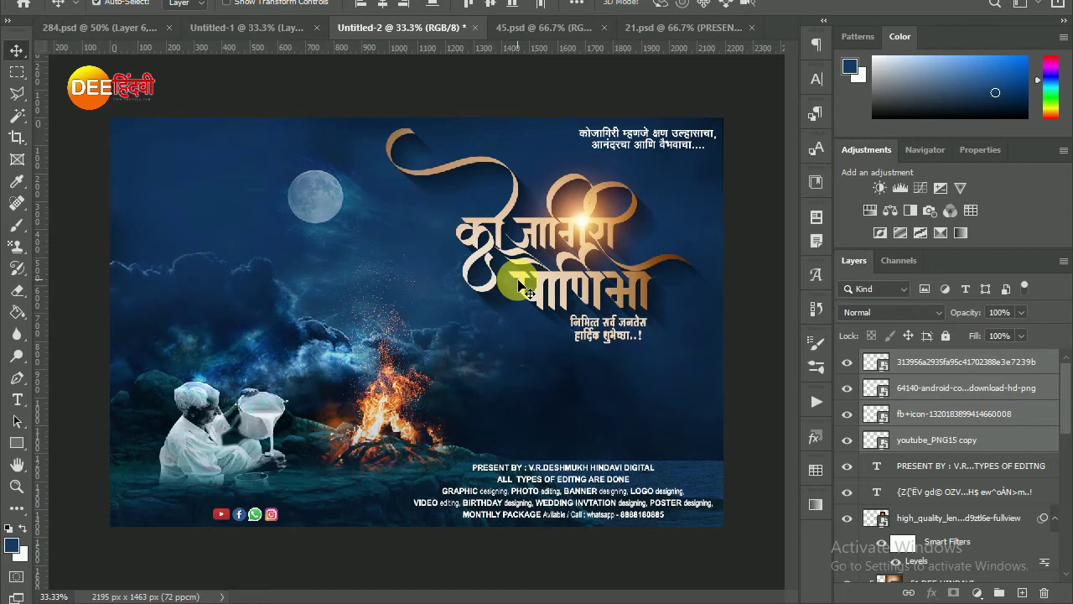
{"action": "left_click_drag", "start_coordinate": [289, 512], "coordinate": [390, 508]}
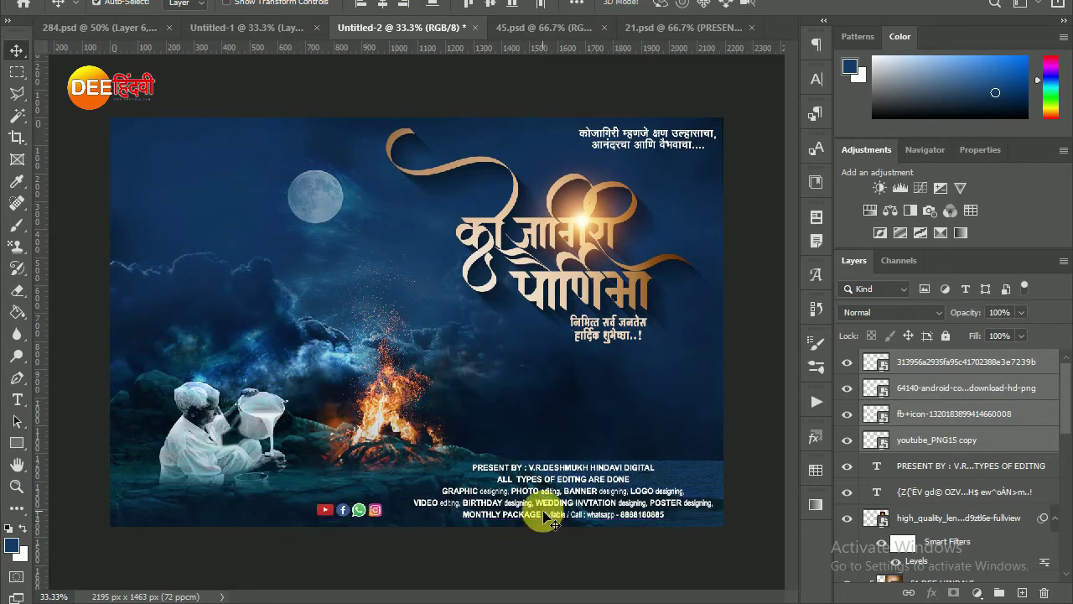
{"action": "left_click", "coordinate": [537, 28]}
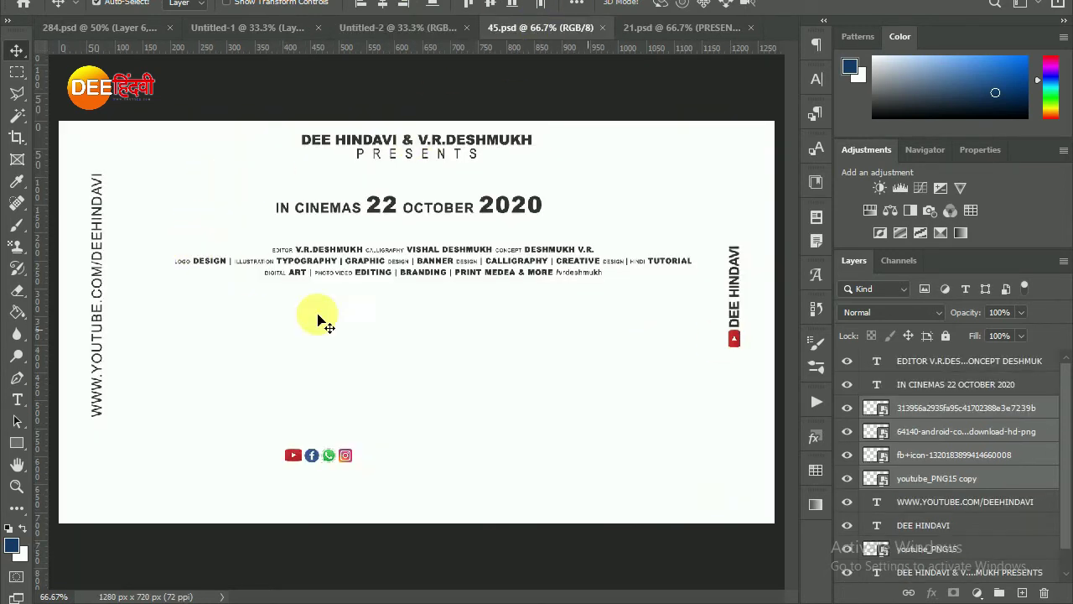
{"action": "left_click_drag", "start_coordinate": [120, 192], "coordinate": [131, 315]}
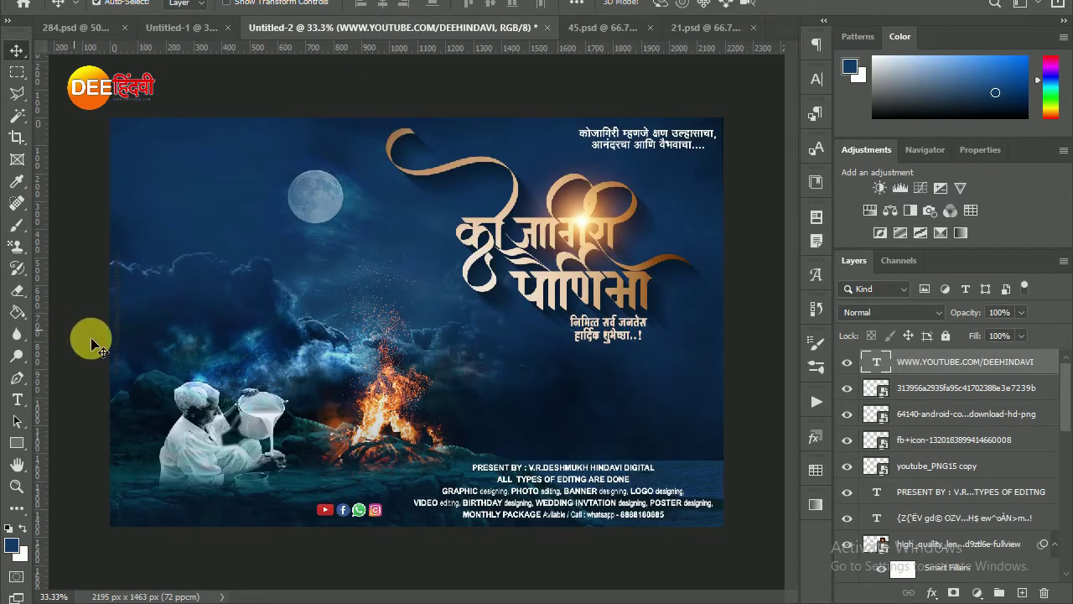
{"action": "right_click", "coordinate": [989, 356]}
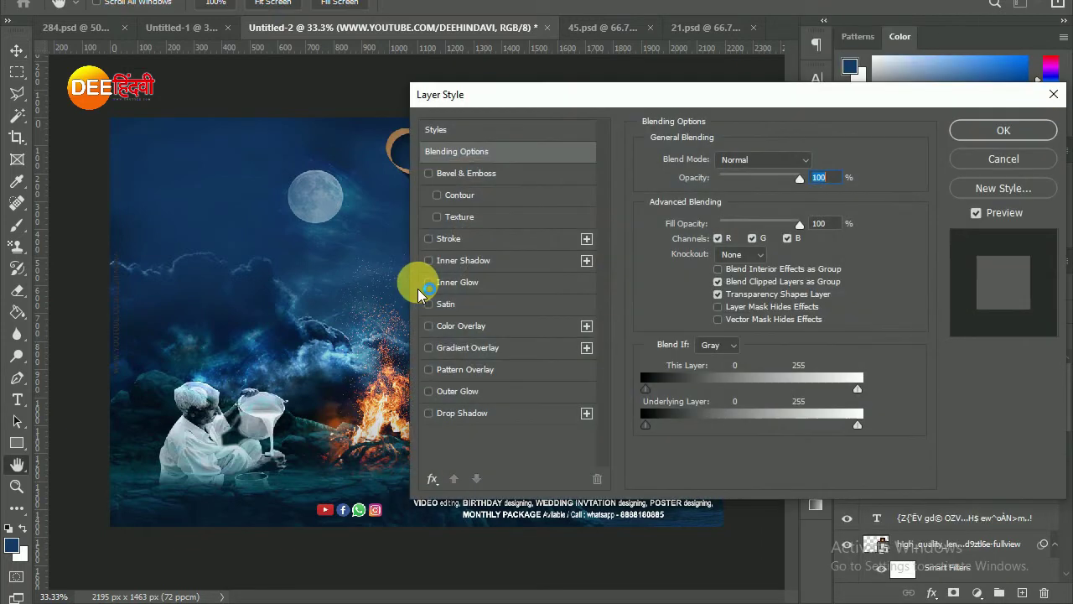
{"action": "left_click", "coordinate": [459, 325]}
{"action": "left_click", "coordinate": [811, 168]}
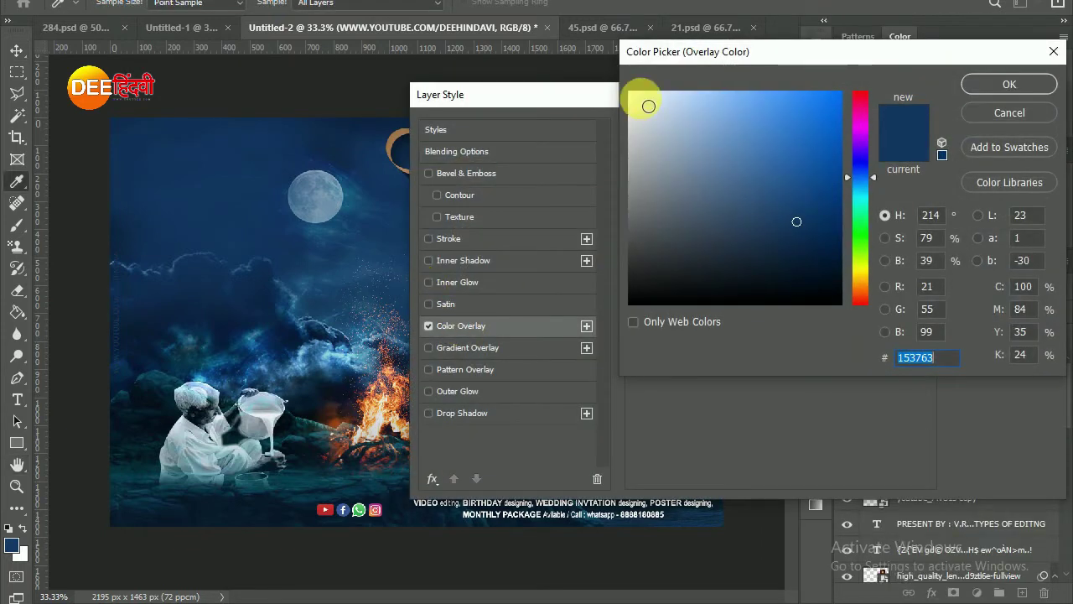
{"action": "left_click", "coordinate": [640, 101]}
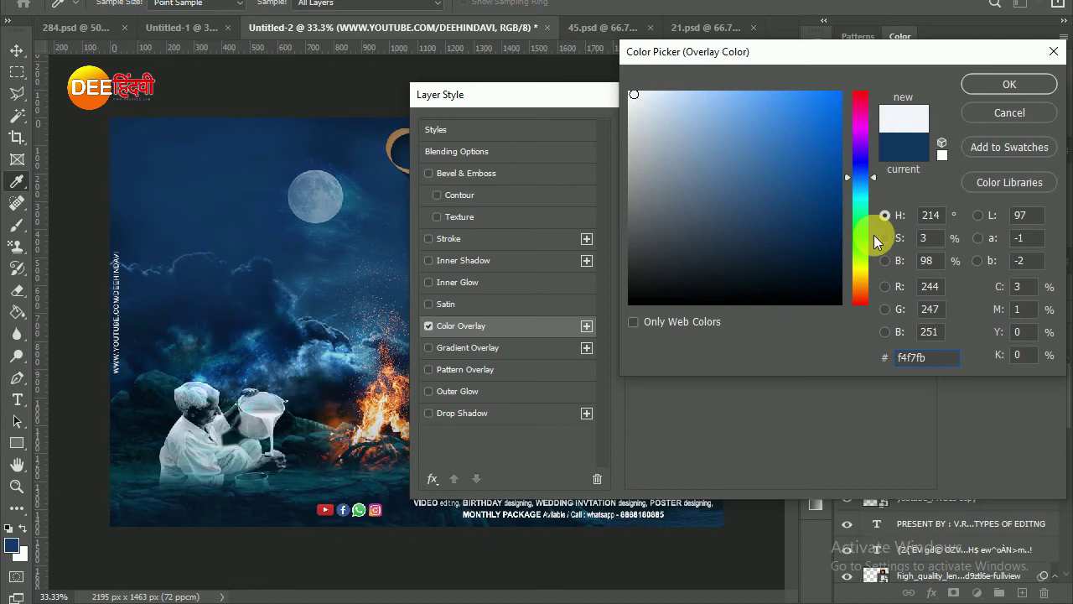
{"action": "left_click", "coordinate": [862, 273]}
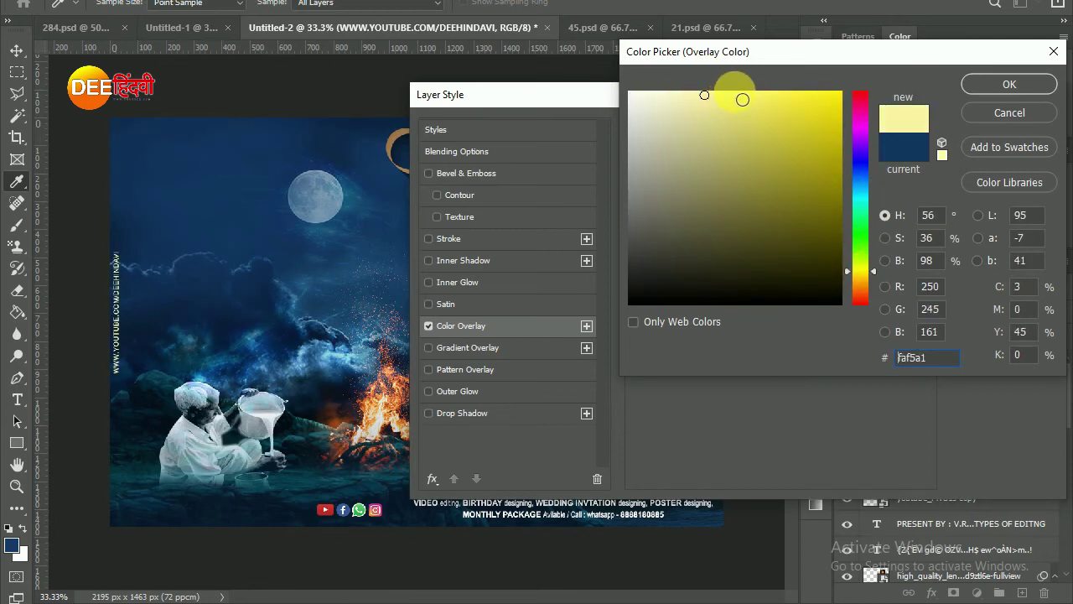
{"action": "left_click", "coordinate": [987, 81]}
{"action": "left_click", "coordinate": [1023, 130]}
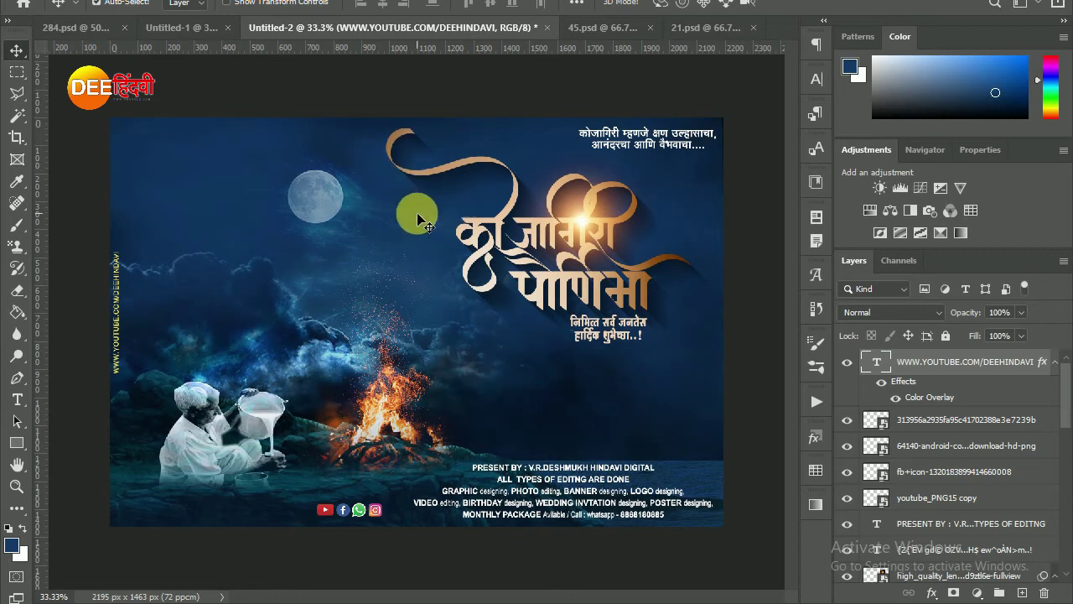
{"action": "left_click", "coordinate": [653, 27]}
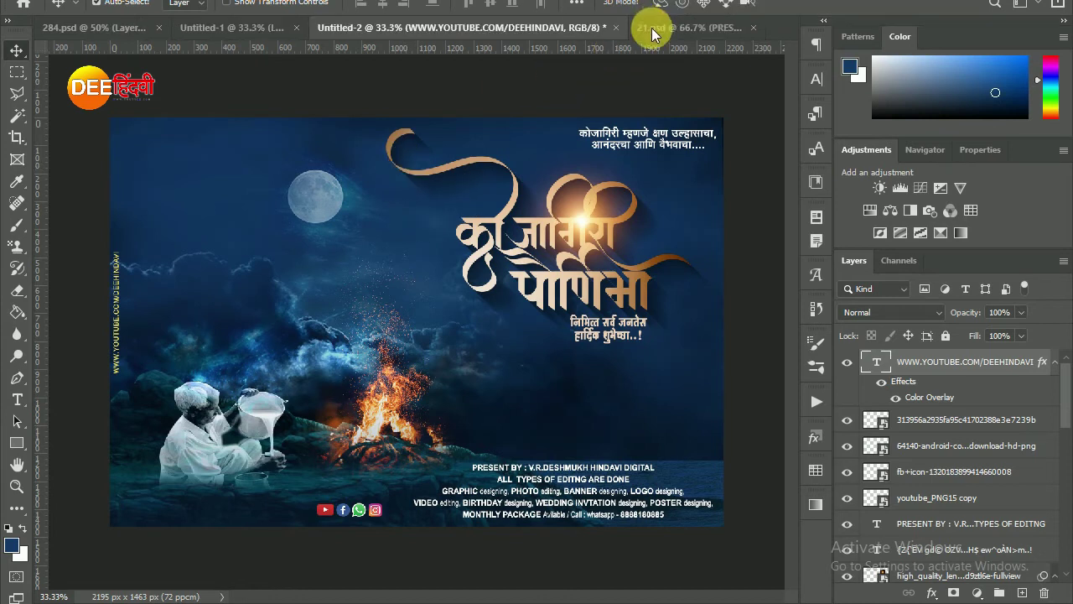
{"action": "left_click", "coordinate": [756, 28]}
Open the design file 282.psd
{"action": "left_click", "coordinate": [55, 2]}
{"action": "left_click", "coordinate": [42, 11]}
{"action": "left_click_drag", "start_coordinate": [1058, 108], "coordinate": [1065, 476]}
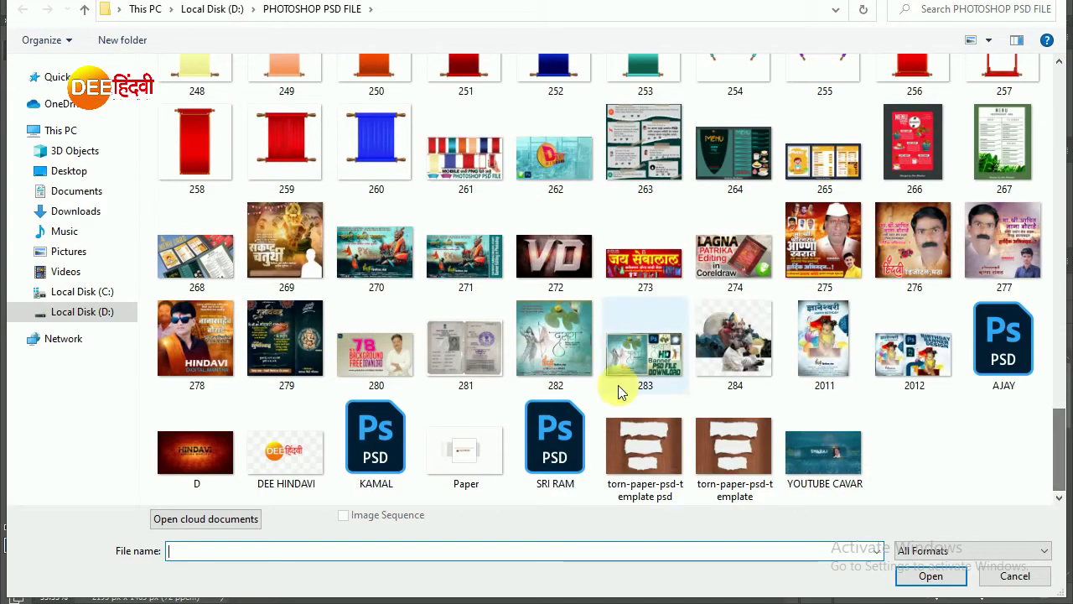
{"action": "double_click", "coordinate": [545, 354]}
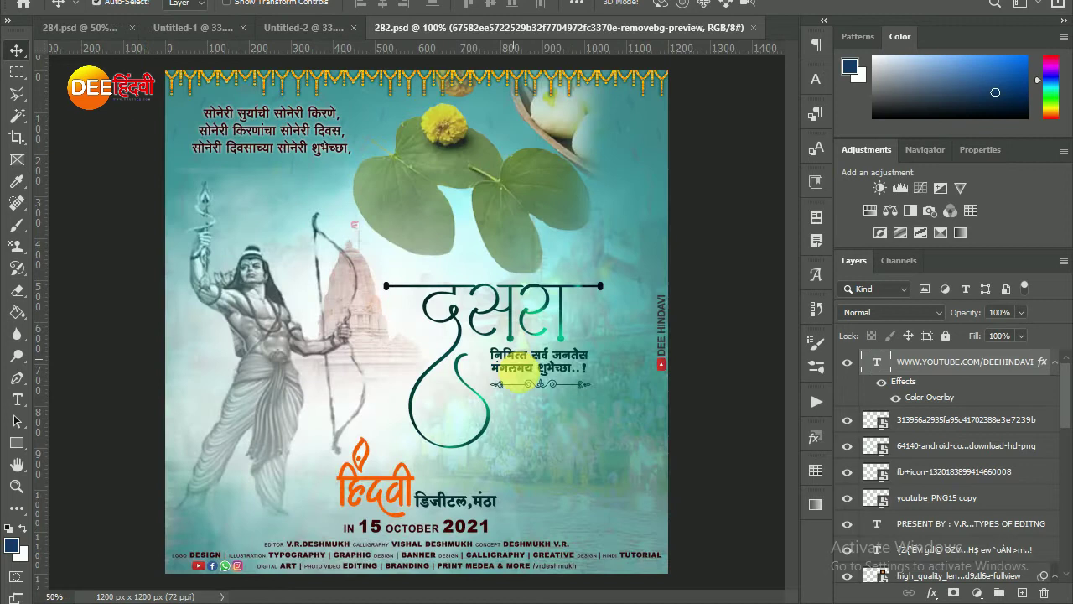
Bring the orange Hindvi logo into the Kojagiri poster and enlarge it above the credits text
{"action": "left_click_drag", "start_coordinate": [403, 428], "coordinate": [292, 31]}
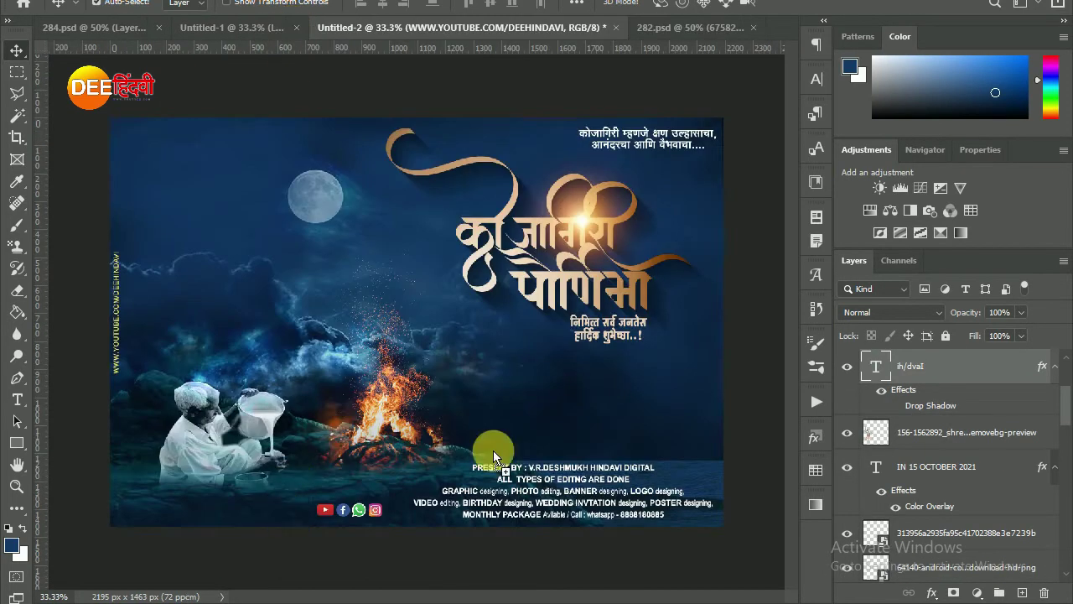
{"action": "left_click_drag", "start_coordinate": [493, 450], "coordinate": [535, 426]}
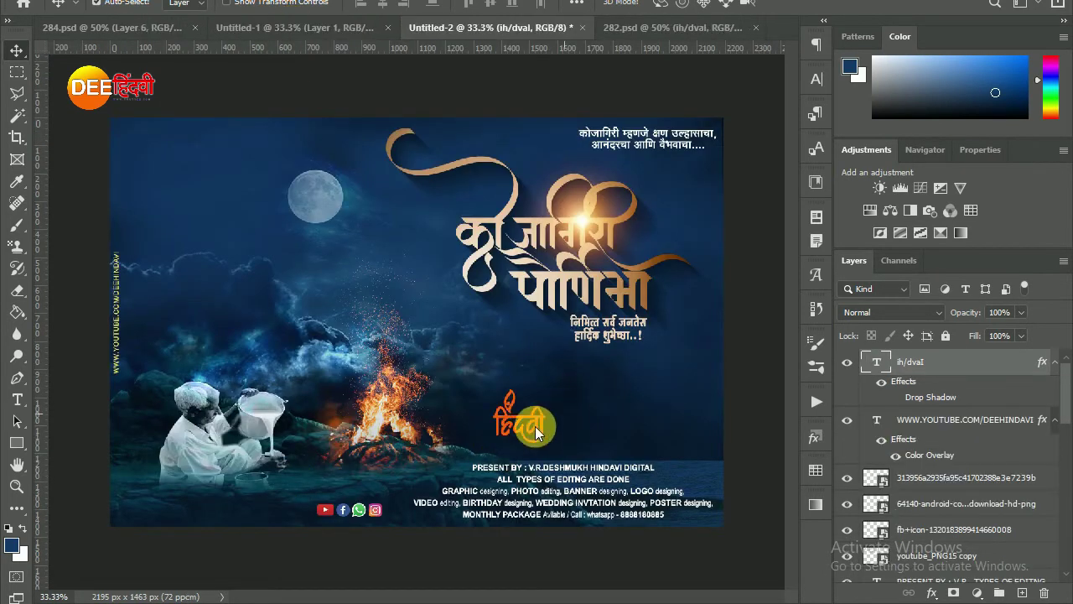
{"action": "key", "text": "ctrl+t"}
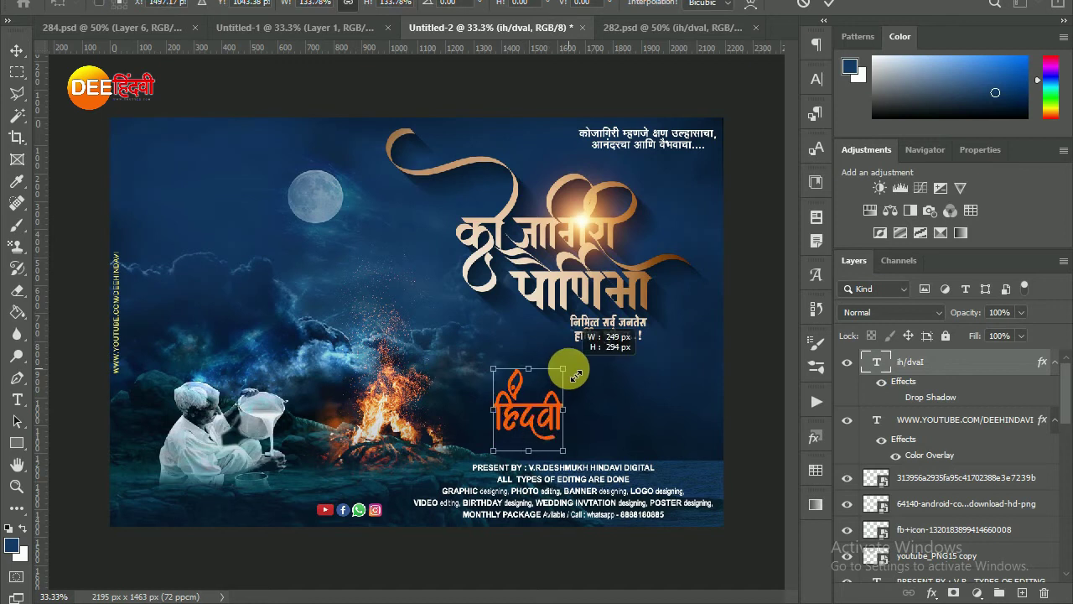
{"action": "left_click_drag", "start_coordinate": [574, 375], "coordinate": [570, 362]}
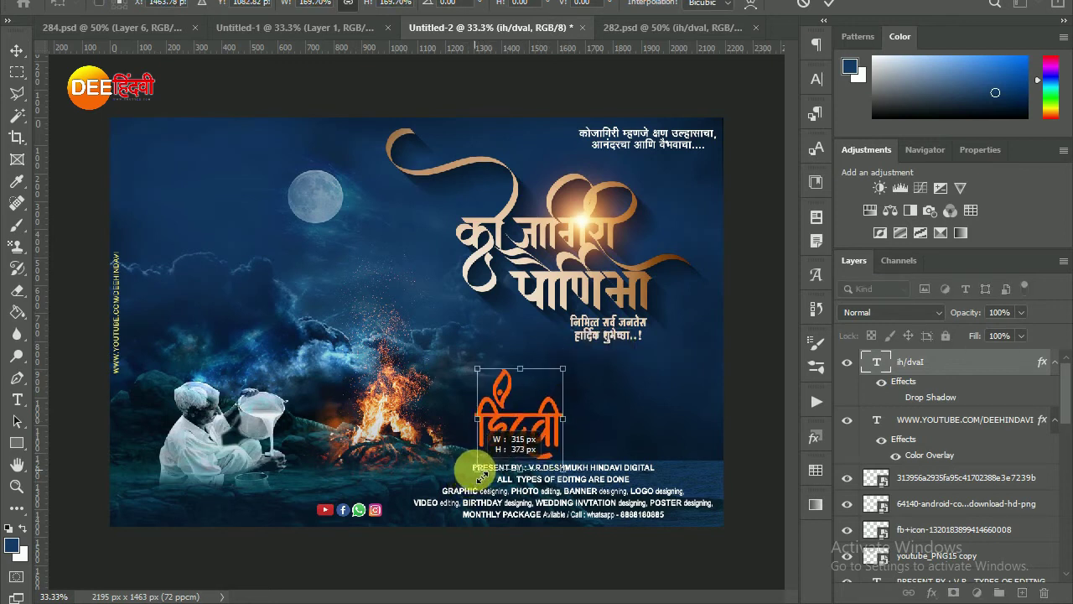
{"action": "left_click_drag", "start_coordinate": [474, 482], "coordinate": [482, 452]}
{"action": "left_click", "coordinate": [828, 4]}
{"action": "left_click", "coordinate": [631, 31]}
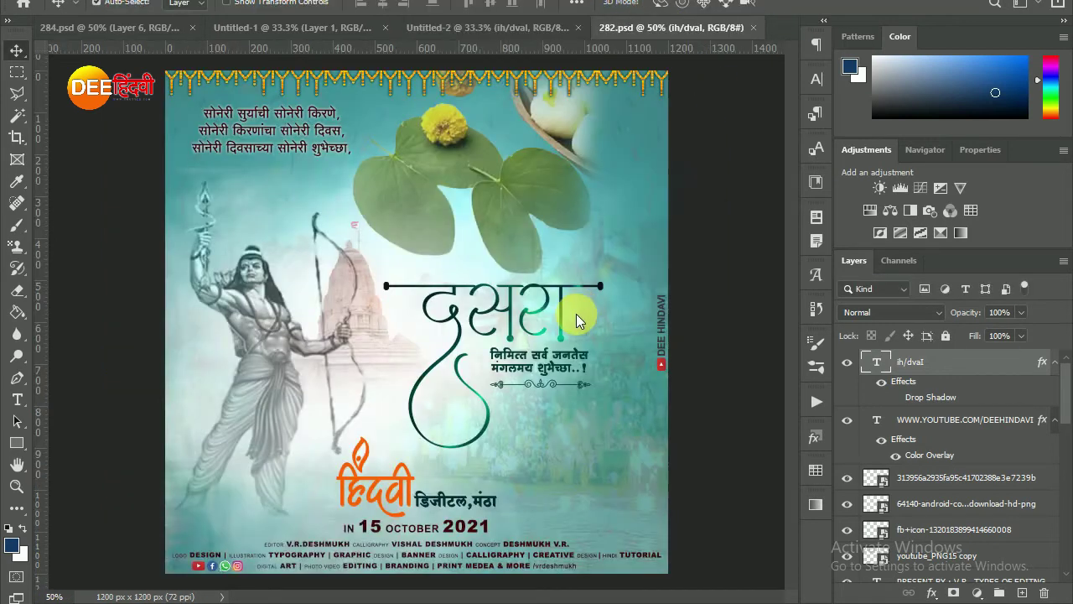
{"action": "mouse_move", "coordinate": [453, 503]}
{"action": "left_mouse_down"}
{"action": "mouse_move", "coordinate": [461, 61]}
{"action": "mouse_move", "coordinate": [643, 453]}
{"action": "left_mouse_up"}
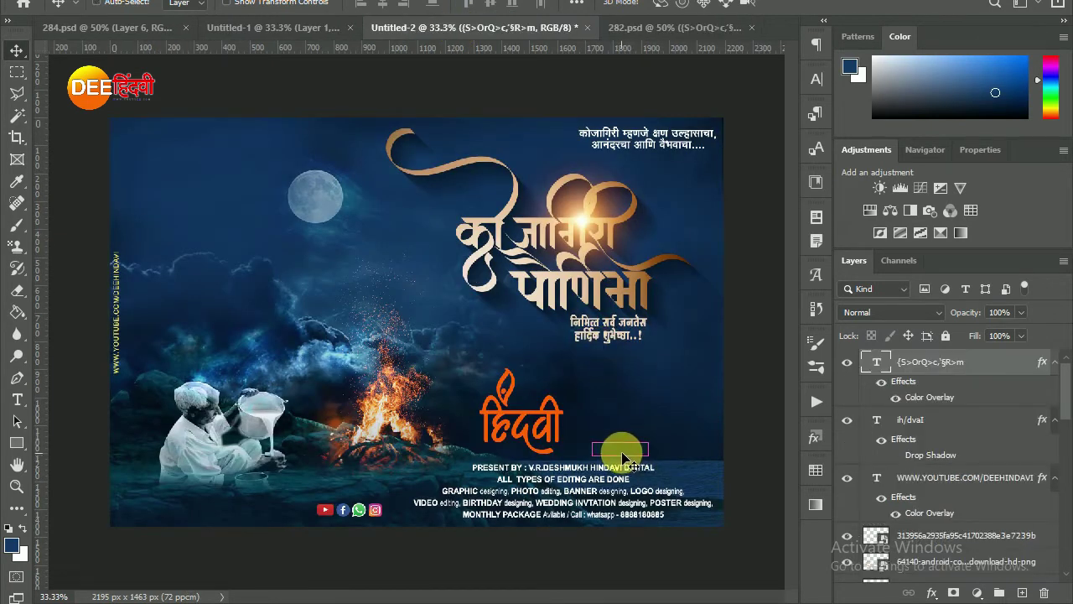
Enlarge the डिजीटल,मंठा text and place it beside the Hindvi logo
{"action": "key", "text": "ctrl+t"}
{"action": "mouse_move", "coordinate": [698, 409]}
{"action": "left_mouse_down"}
{"action": "mouse_move", "coordinate": [670, 436]}
{"action": "mouse_move", "coordinate": [630, 442]}
{"action": "left_mouse_up"}
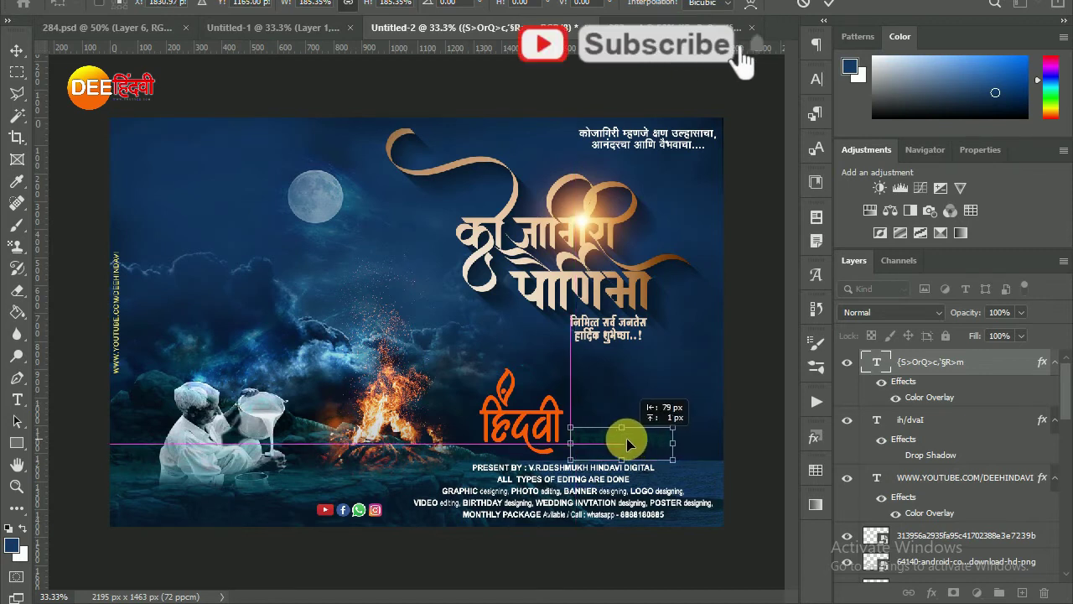
{"action": "left_click", "coordinate": [828, 4]}
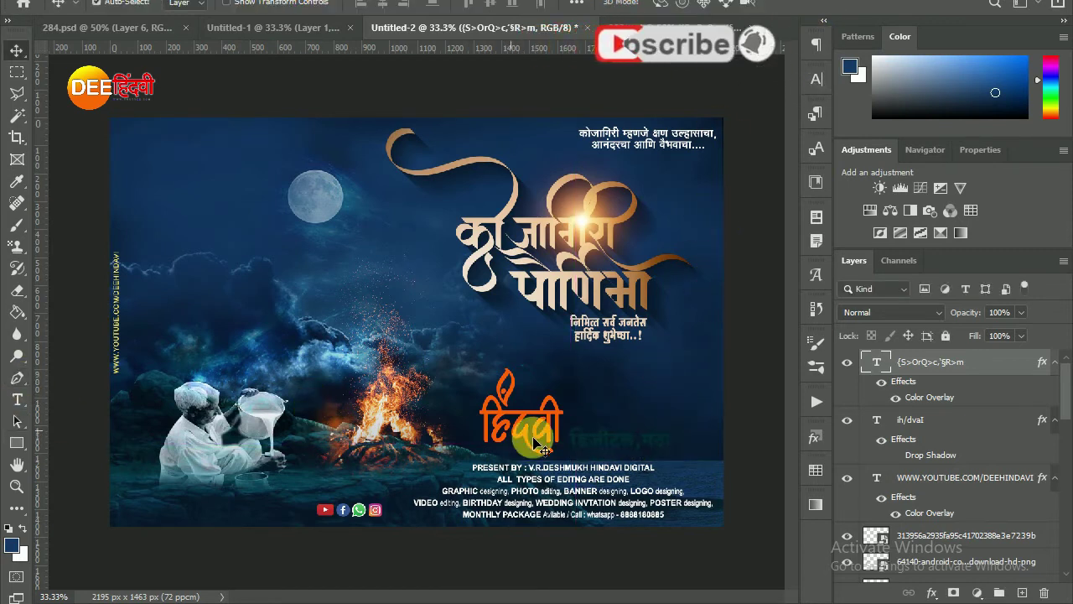
{"action": "right_click", "coordinate": [17, 399]}
{"action": "left_click", "coordinate": [84, 392]}
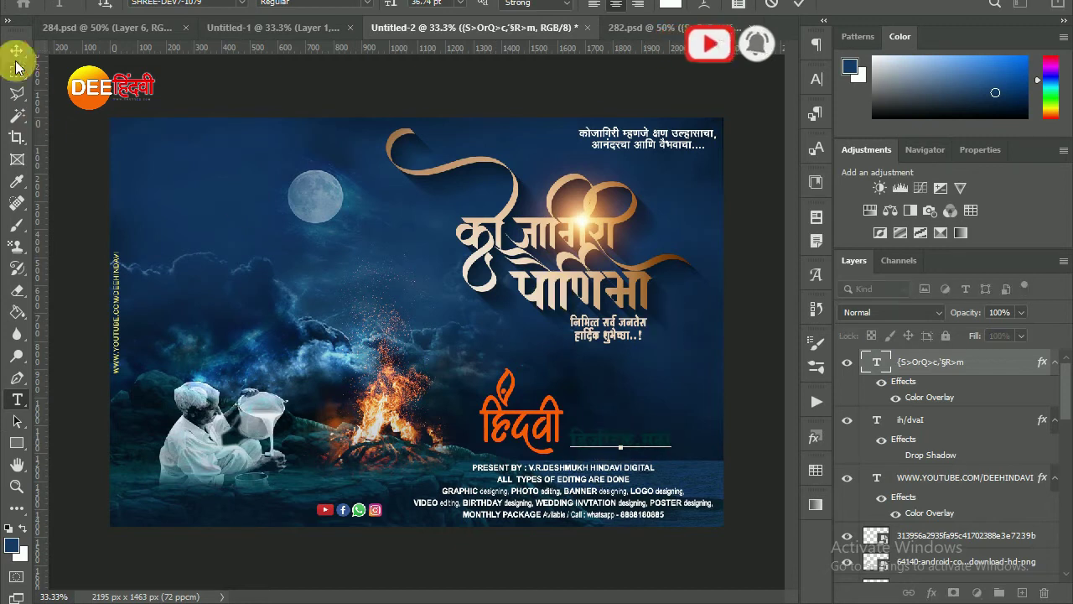
{"action": "left_click", "coordinate": [17, 52]}
Give the डिजीटल,मंठा text a white Color Overlay
{"action": "right_click", "coordinate": [990, 359]}
{"action": "key", "text": "Escape"}
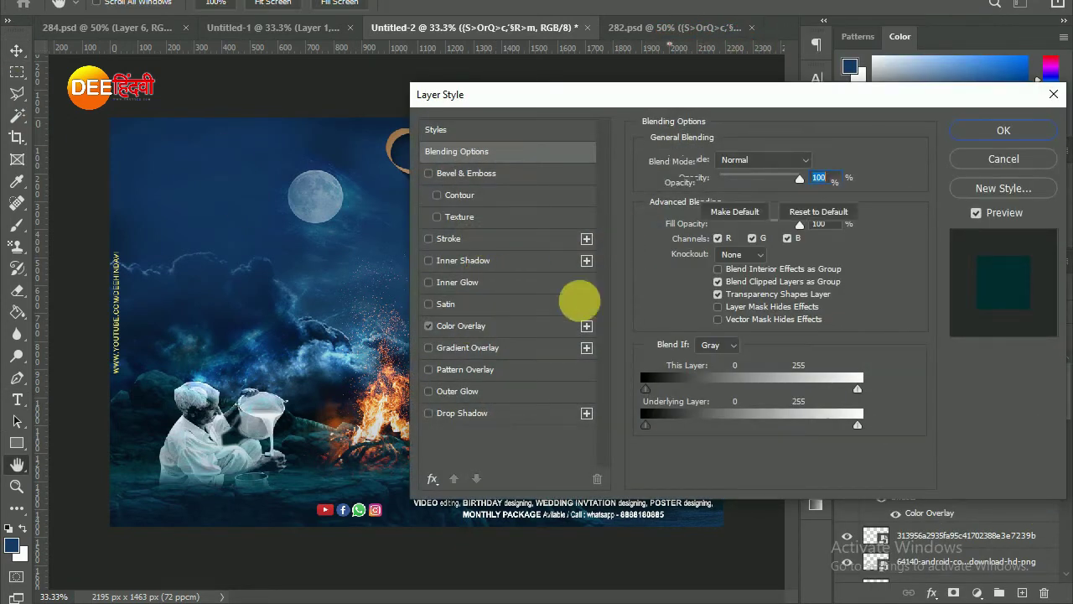
{"action": "left_click", "coordinate": [469, 325]}
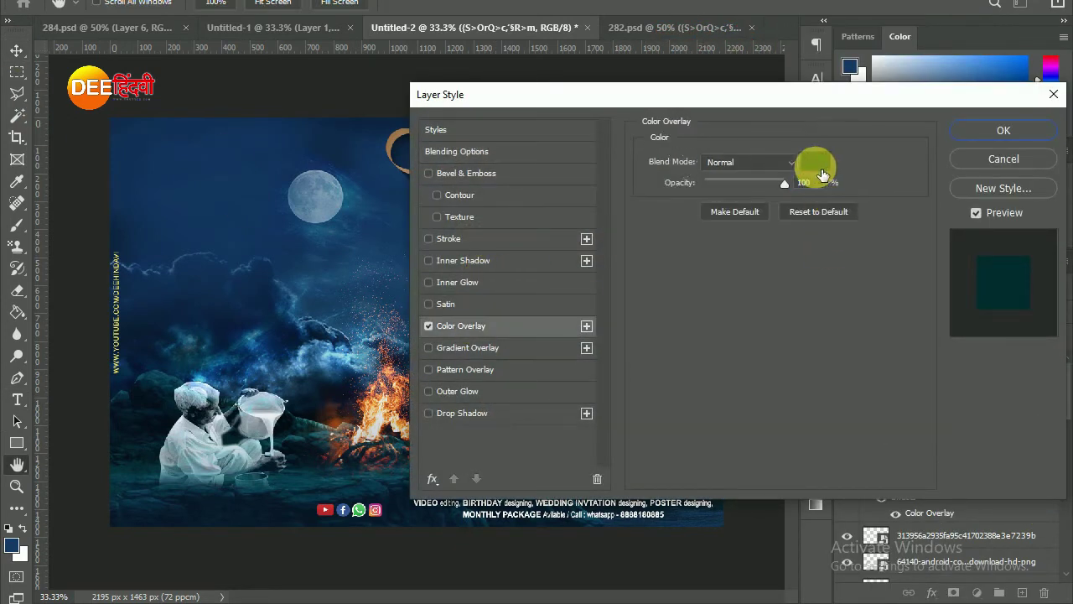
{"action": "left_click", "coordinate": [825, 171]}
{"action": "left_click", "coordinate": [632, 87]}
{"action": "left_click", "coordinate": [970, 79]}
{"action": "left_click", "coordinate": [972, 132]}
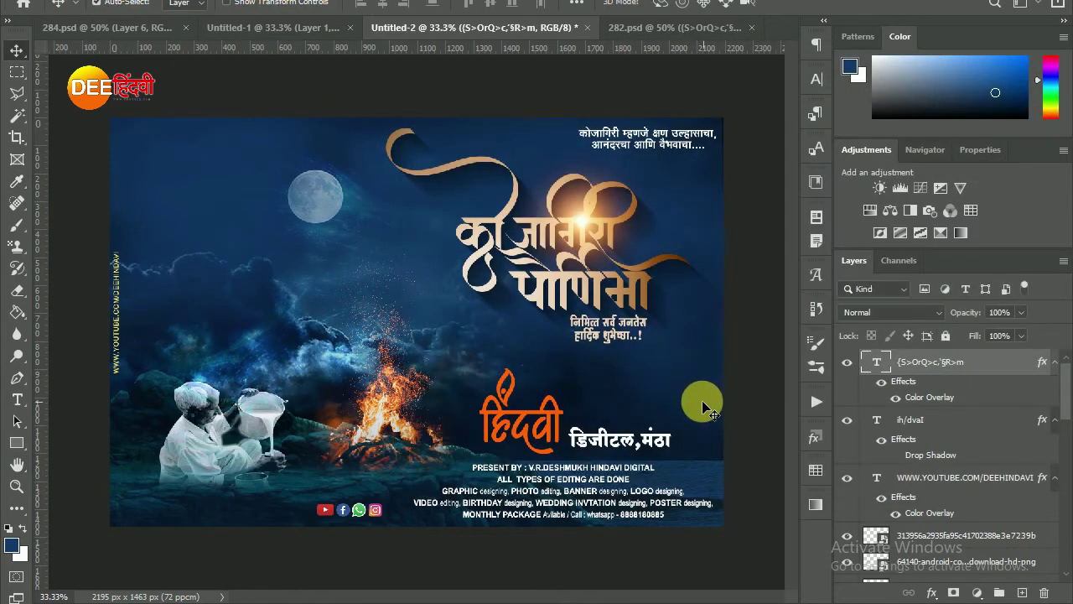
Change the text's overlay to a lightened orange sampled from the fire glow
{"action": "right_click", "coordinate": [991, 373]}
{"action": "left_click", "coordinate": [803, 5]}
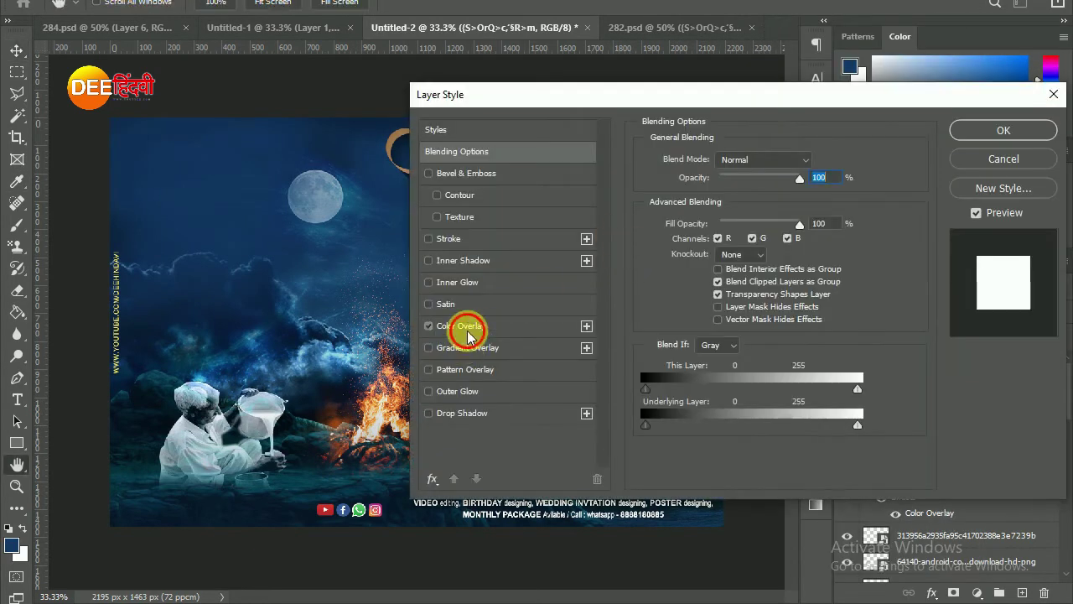
{"action": "left_click", "coordinate": [463, 327]}
{"action": "left_click_drag", "start_coordinate": [503, 94], "coordinate": [598, 262]}
{"action": "left_click", "coordinate": [905, 319]}
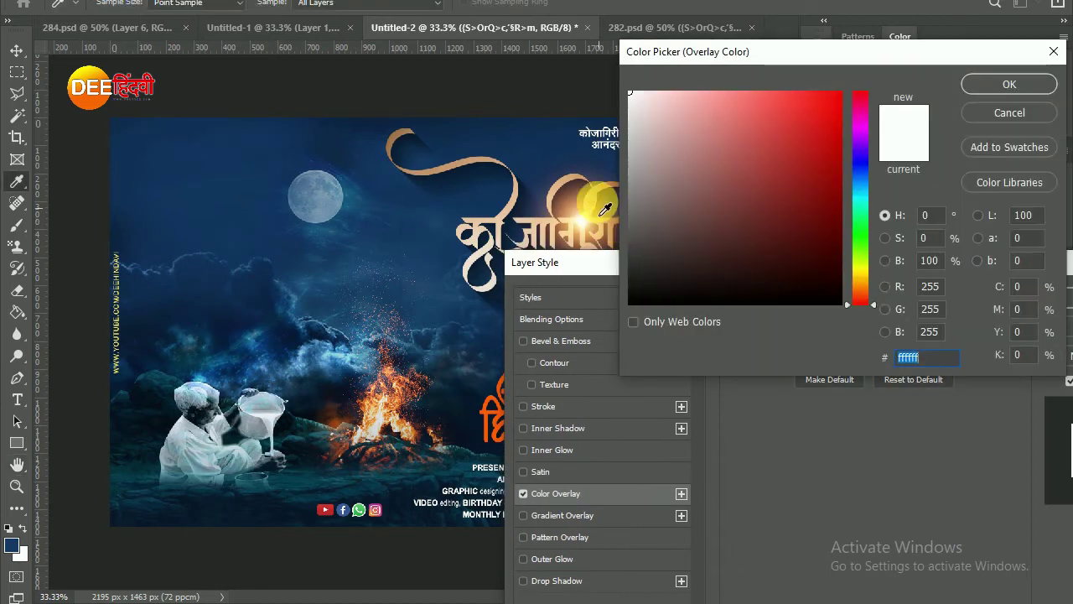
{"action": "left_click", "coordinate": [598, 204]}
{"action": "left_click", "coordinate": [776, 100]}
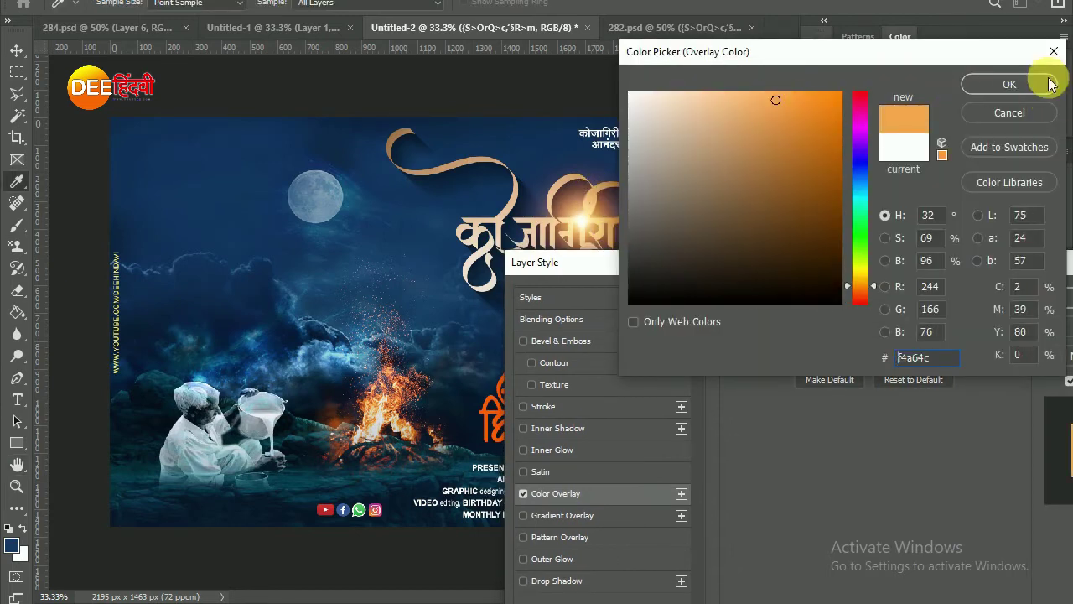
{"action": "left_click", "coordinate": [1044, 84]}
{"action": "left_click", "coordinate": [1054, 304]}
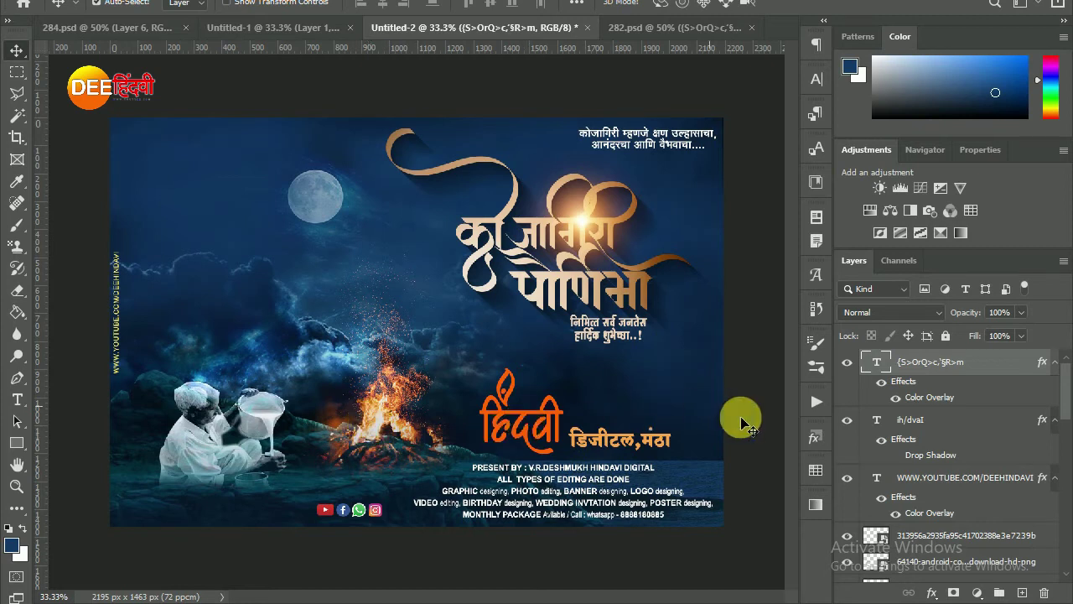
{"action": "left_click", "coordinate": [517, 337]}
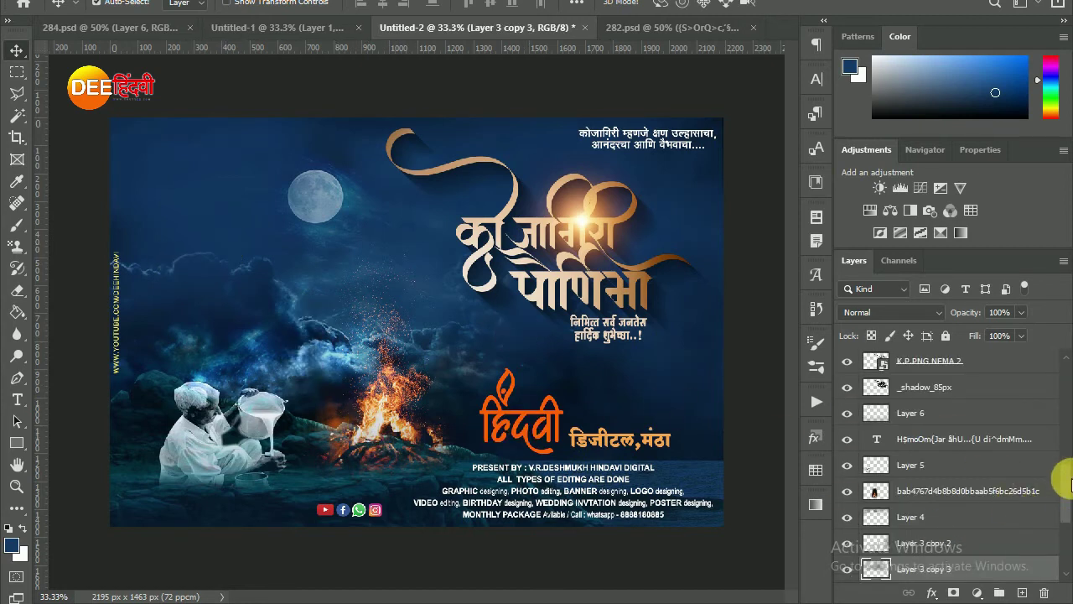
{"action": "left_click", "coordinate": [915, 518]}
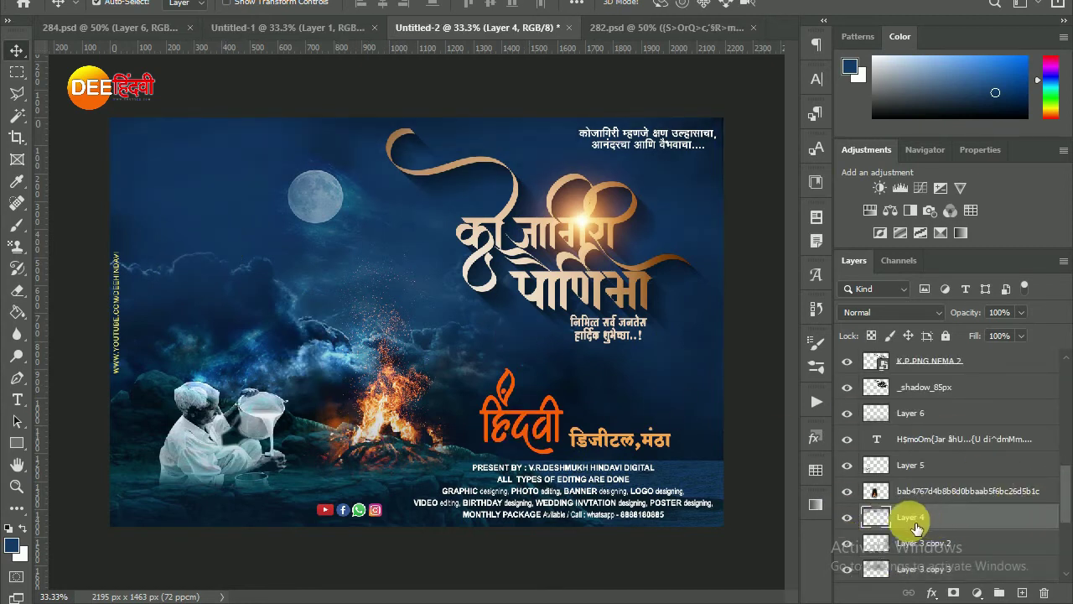
Drag K.P.PNG NEMA from the Desktop's K.P.folder onto the poster and start shrinking it
{"action": "left_click", "coordinate": [440, 591]}
{"action": "left_click", "coordinate": [67, 235]}
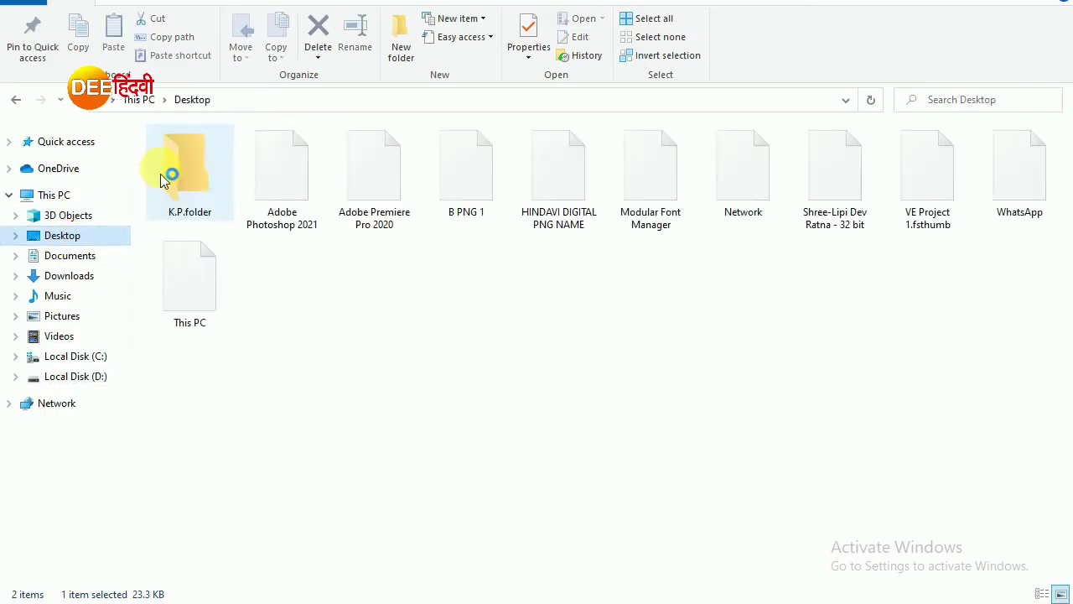
{"action": "key", "text": "Return"}
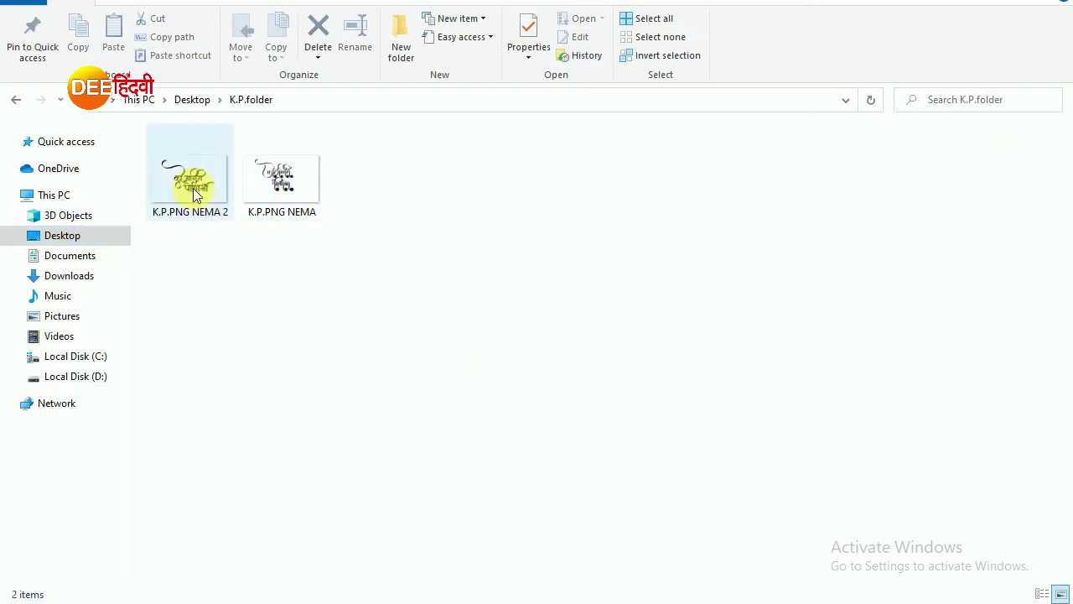
{"action": "mouse_move", "coordinate": [282, 178]}
{"action": "left_mouse_down"}
{"action": "mouse_move", "coordinate": [311, 314]}
{"action": "mouse_move", "coordinate": [419, 274]}
{"action": "mouse_move", "coordinate": [321, 279]}
{"action": "mouse_move", "coordinate": [303, 243]}
{"action": "left_mouse_up"}
{"action": "mouse_move", "coordinate": [647, 481]}
{"action": "left_mouse_down"}
{"action": "mouse_move", "coordinate": [283, 275]}
{"action": "mouse_move", "coordinate": [300, 295]}
{"action": "left_mouse_up"}
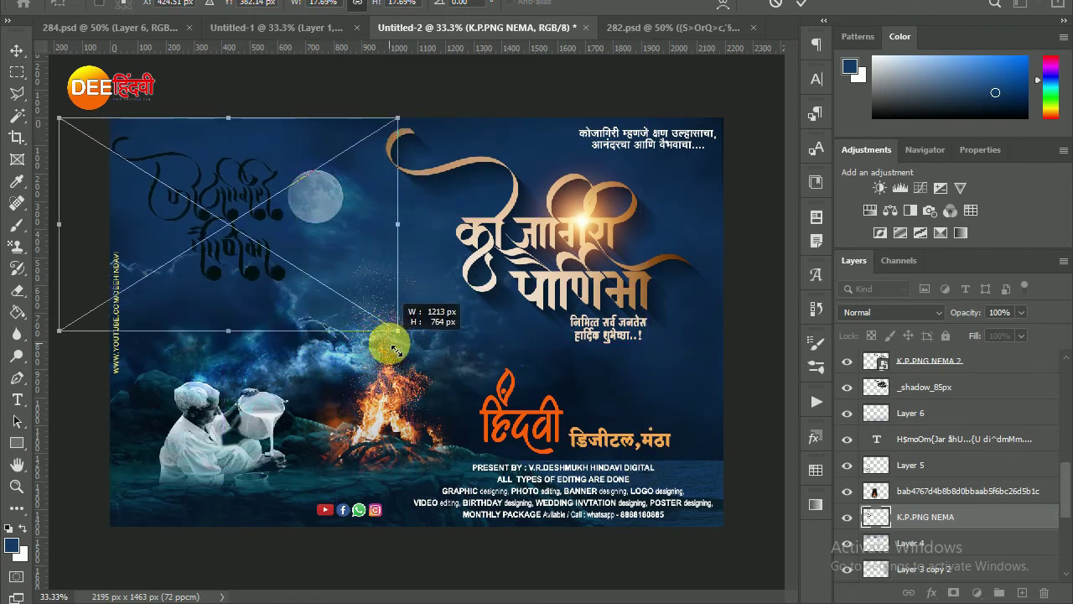
Shrink the calligraphy and give it a white (ffffff) Color Overlay
{"action": "left_click_drag", "start_coordinate": [381, 342], "coordinate": [364, 328]}
{"action": "left_click_drag", "start_coordinate": [74, 124], "coordinate": [80, 128]}
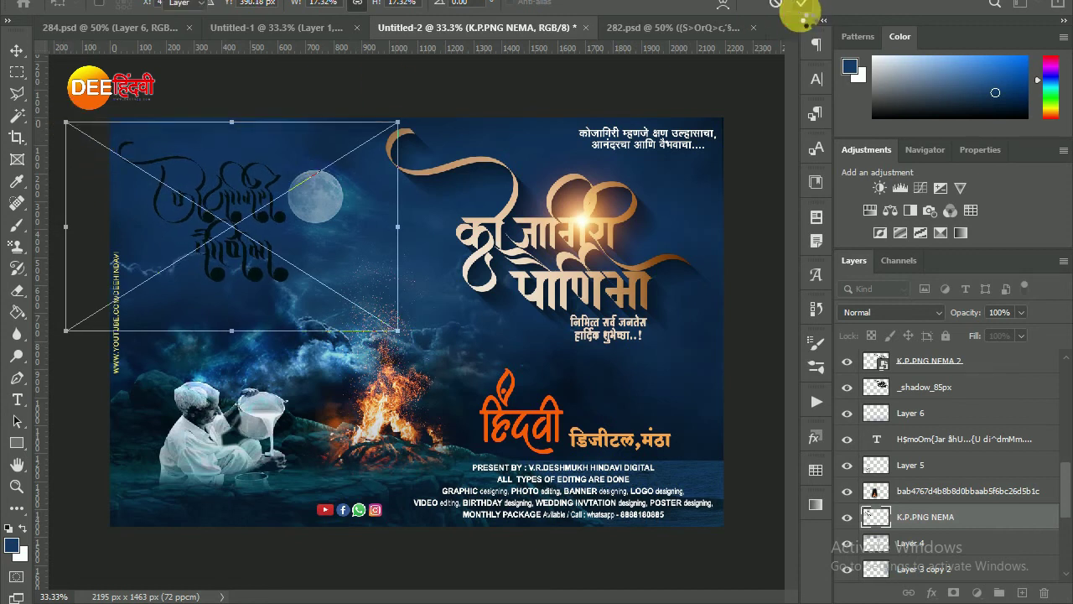
{"action": "left_click", "coordinate": [801, 2]}
{"action": "right_click", "coordinate": [981, 509]}
{"action": "left_click", "coordinate": [683, 159]}
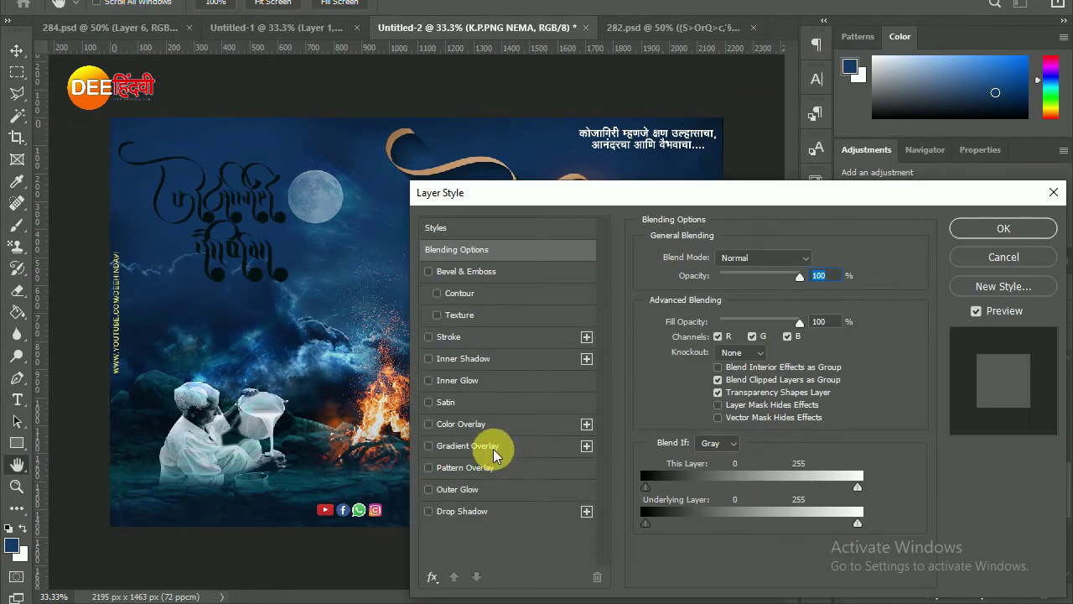
{"action": "left_click", "coordinate": [493, 447]}
{"action": "left_click", "coordinate": [428, 445]}
{"action": "left_click", "coordinate": [483, 425]}
{"action": "left_click", "coordinate": [815, 259]}
{"action": "type", "text": "ffffff"}
{"action": "left_click", "coordinate": [970, 89]}
{"action": "left_click", "coordinate": [990, 232]}
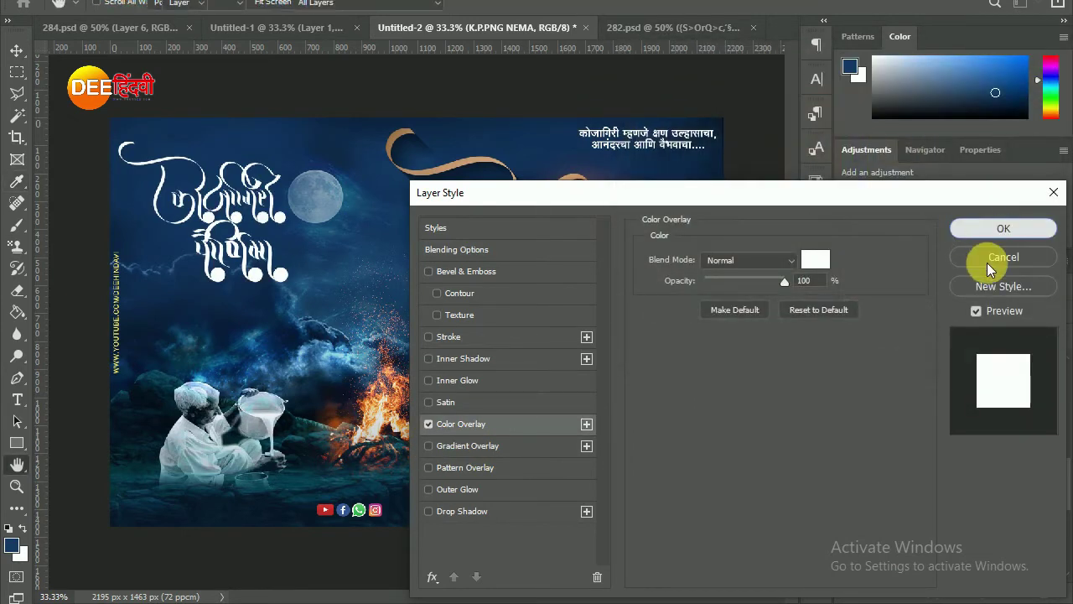
Lower the watermark's opacity, then duplicate it twice and spread the copies across the upper sky
{"action": "type", "text": "25"}
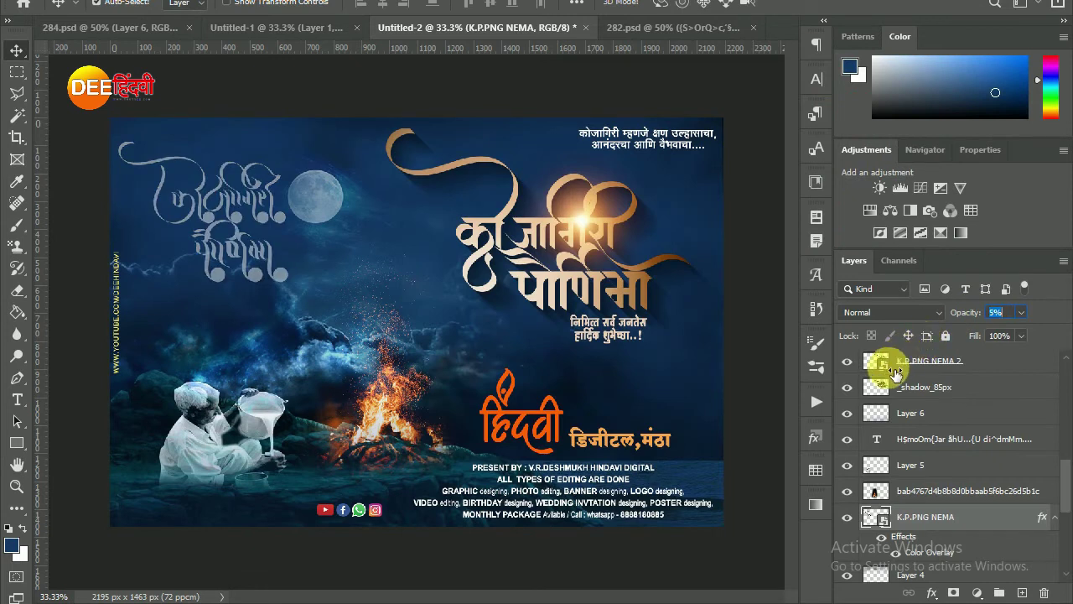
{"action": "type", "text": "7"}
{"action": "key", "text": "Return"}
{"action": "key", "text": "ctrl+j"}
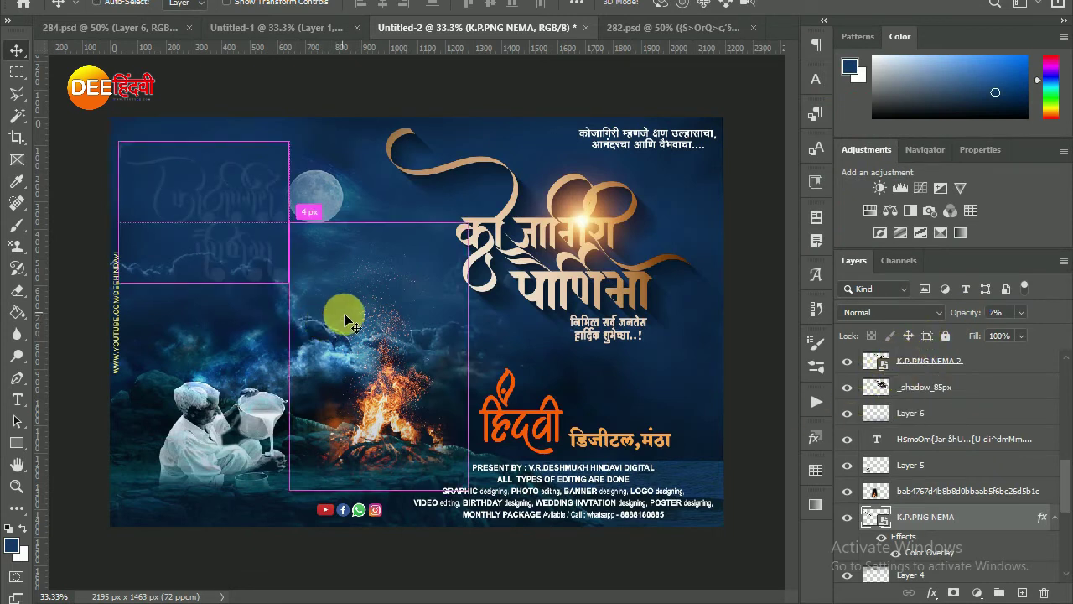
{"action": "key", "text": "ctrl+t"}
{"action": "left_click_drag", "start_coordinate": [237, 209], "coordinate": [463, 246]}
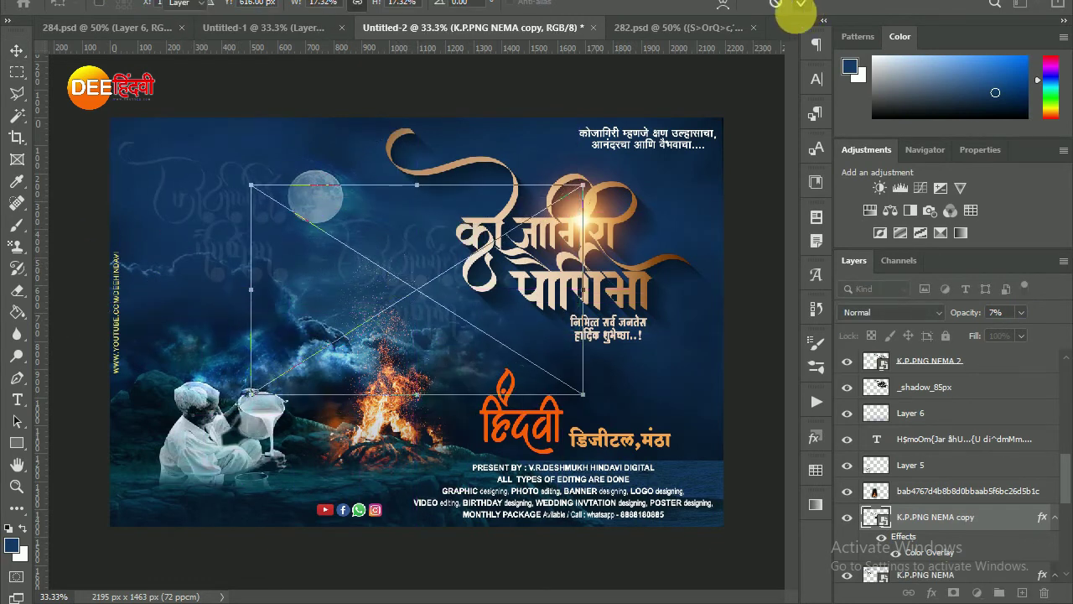
{"action": "key", "text": "Return"}
{"action": "key", "text": "ctrl+j"}
{"action": "key", "text": "ctrl+t"}
{"action": "left_click_drag", "start_coordinate": [428, 260], "coordinate": [339, 83]}
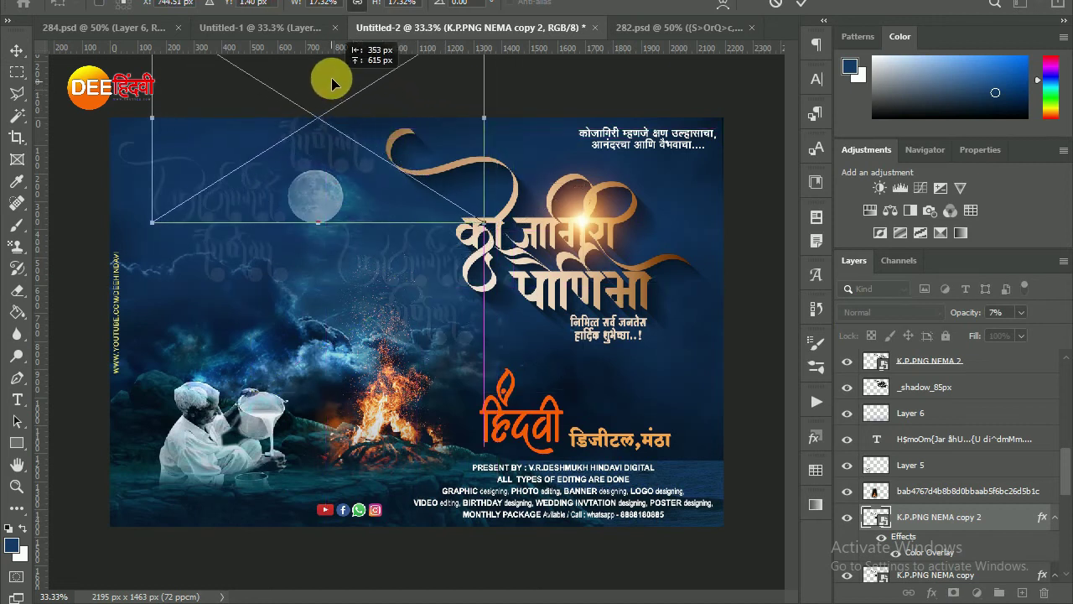
{"action": "left_click_drag", "start_coordinate": [339, 82], "coordinate": [327, 78]}
{"action": "left_click", "coordinate": [801, 4]}
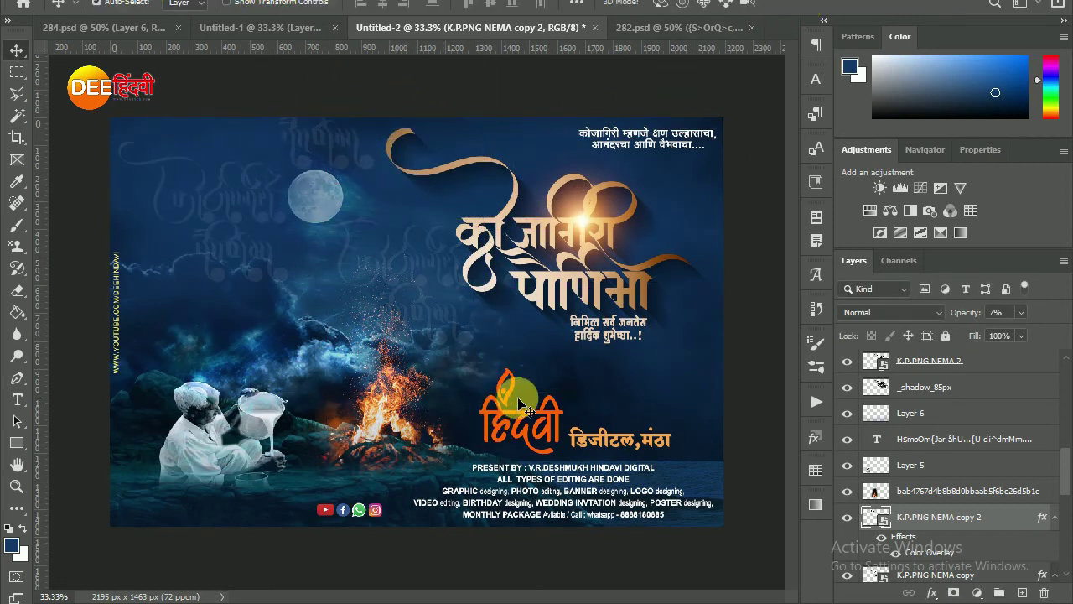
{"action": "scroll", "coordinate": [1031, 490], "scroll_direction": "down", "scroll_amount": 3}
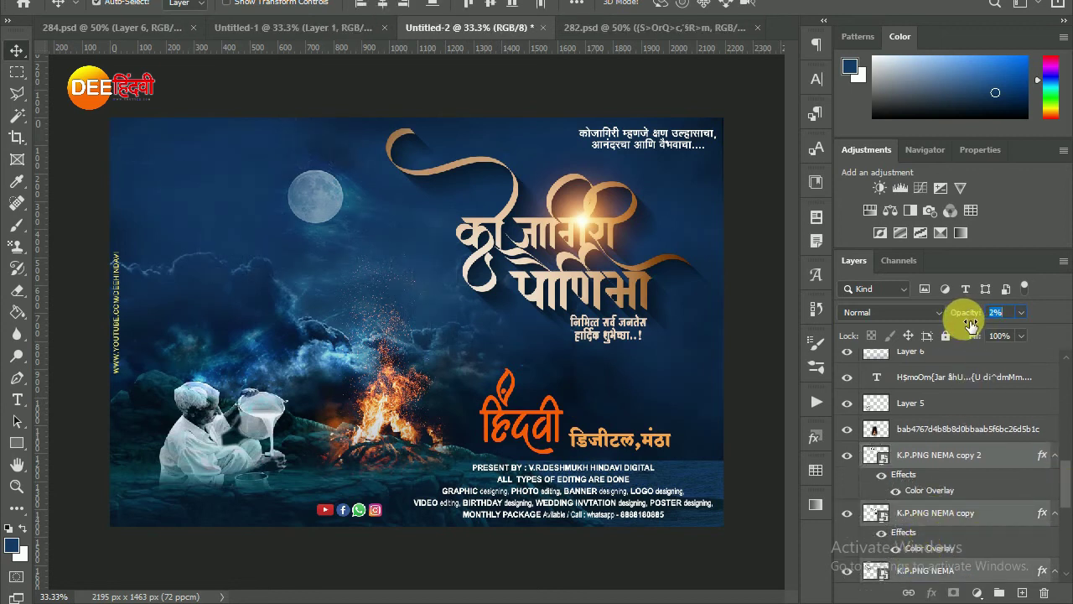
Set the watermark opacity to 3% and close 282.psd
{"action": "left_click_drag", "start_coordinate": [971, 322], "coordinate": [975, 429]}
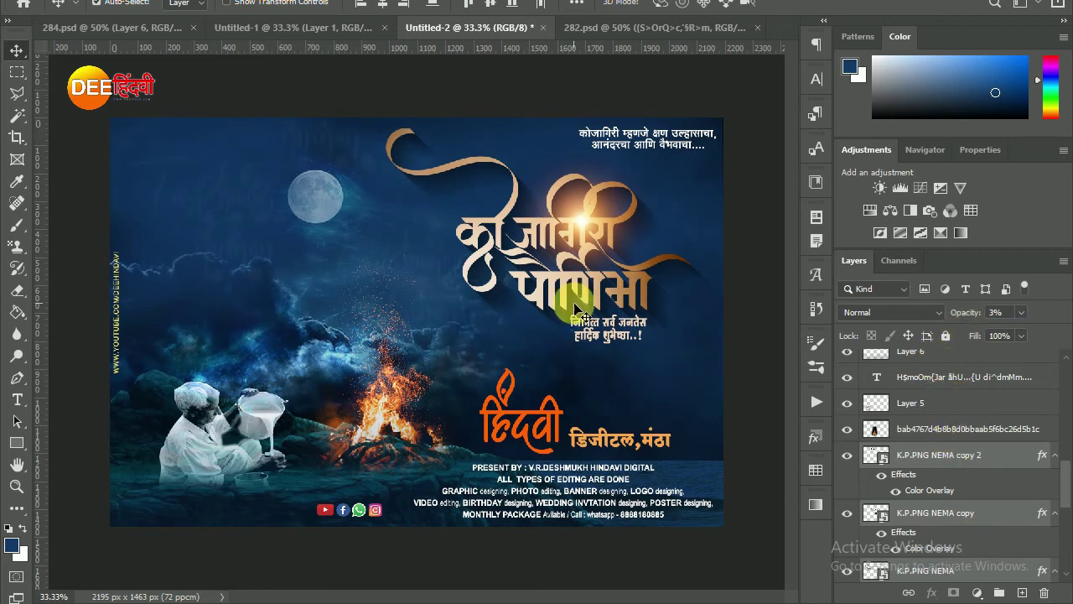
{"action": "left_click", "coordinate": [642, 25]}
{"action": "left_click", "coordinate": [483, 27]}
{"action": "left_click", "coordinate": [654, 28]}
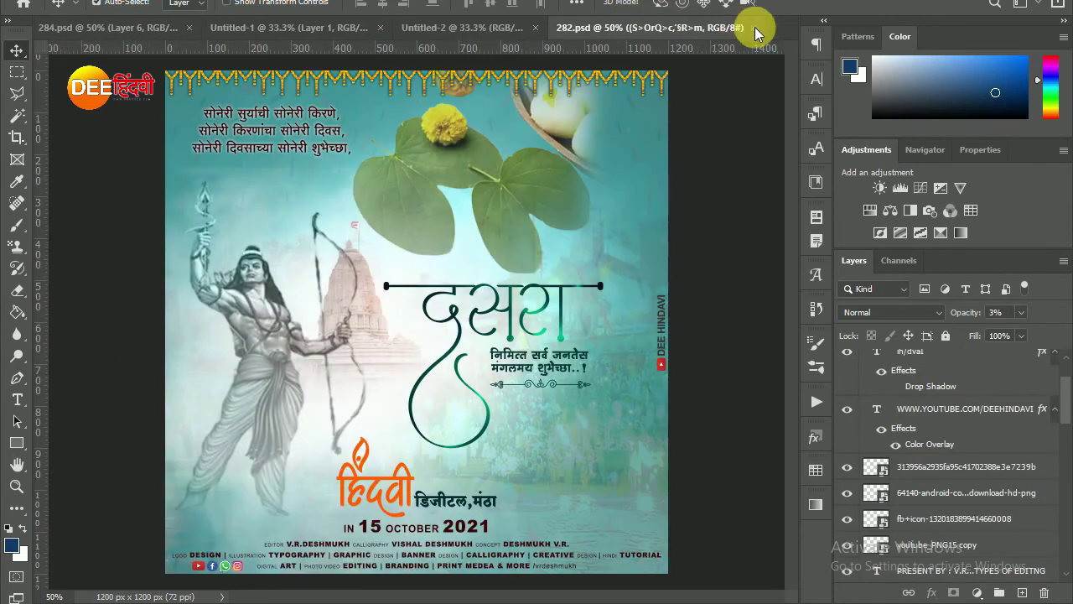
{"action": "left_click", "coordinate": [753, 27]}
Reopen 45.psd and copy the DEE HINDAVI credits text layer into the poster
{"action": "left_click", "coordinate": [79, 2]}
{"action": "left_click", "coordinate": [101, 24]}
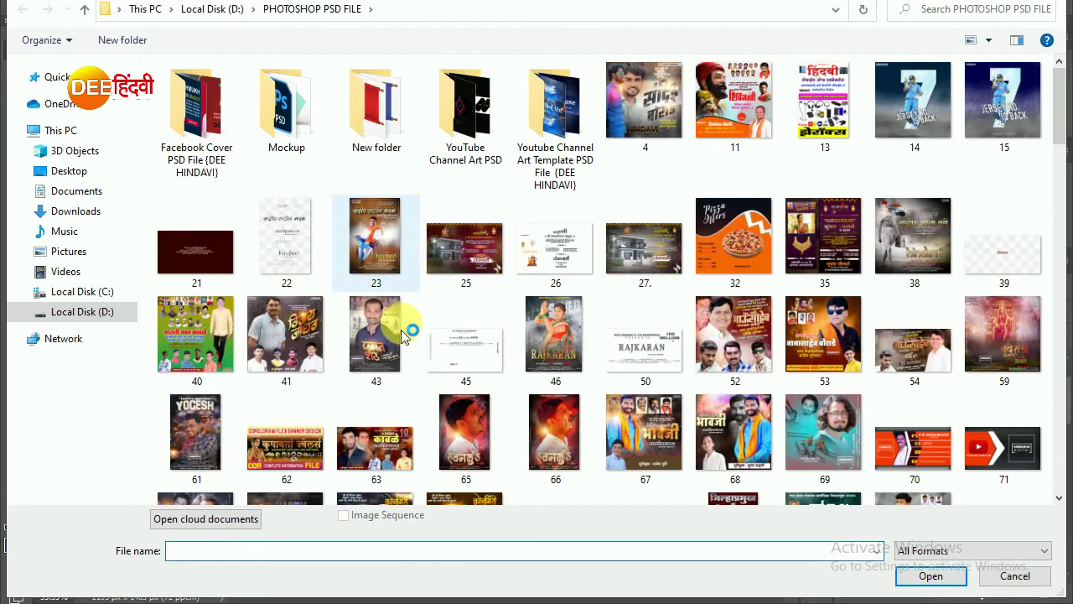
{"action": "double_click", "coordinate": [450, 362]}
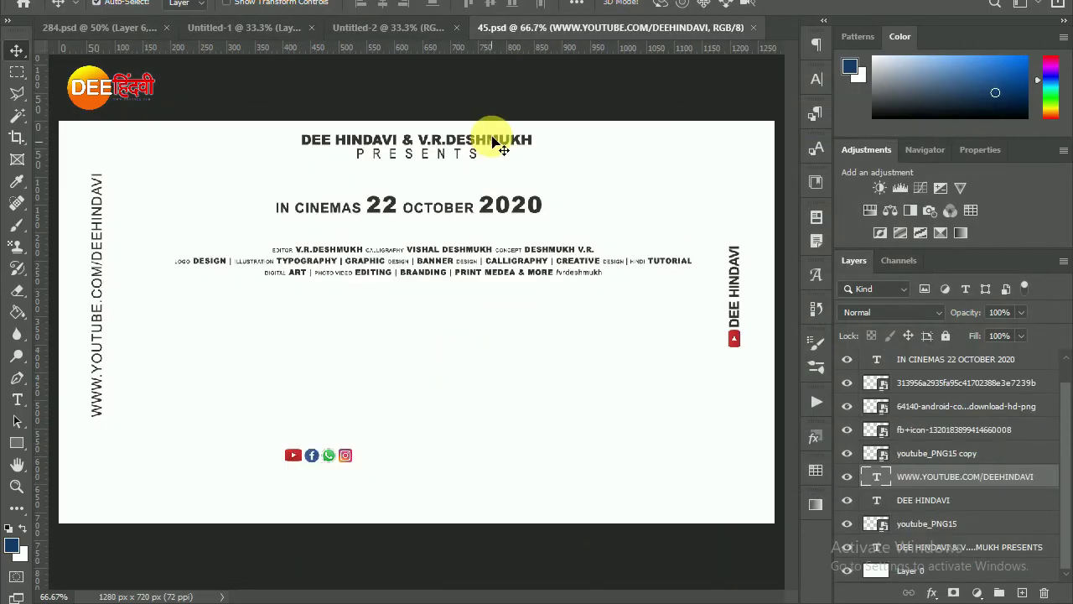
{"action": "left_click", "coordinate": [490, 144]}
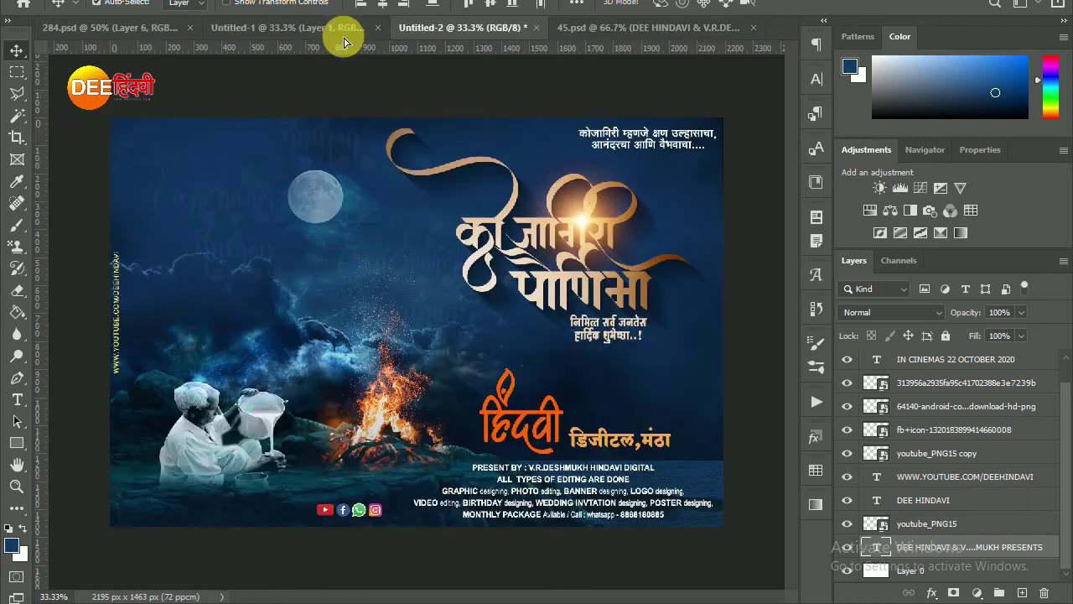
{"action": "left_click_drag", "start_coordinate": [444, 205], "coordinate": [213, 142]}
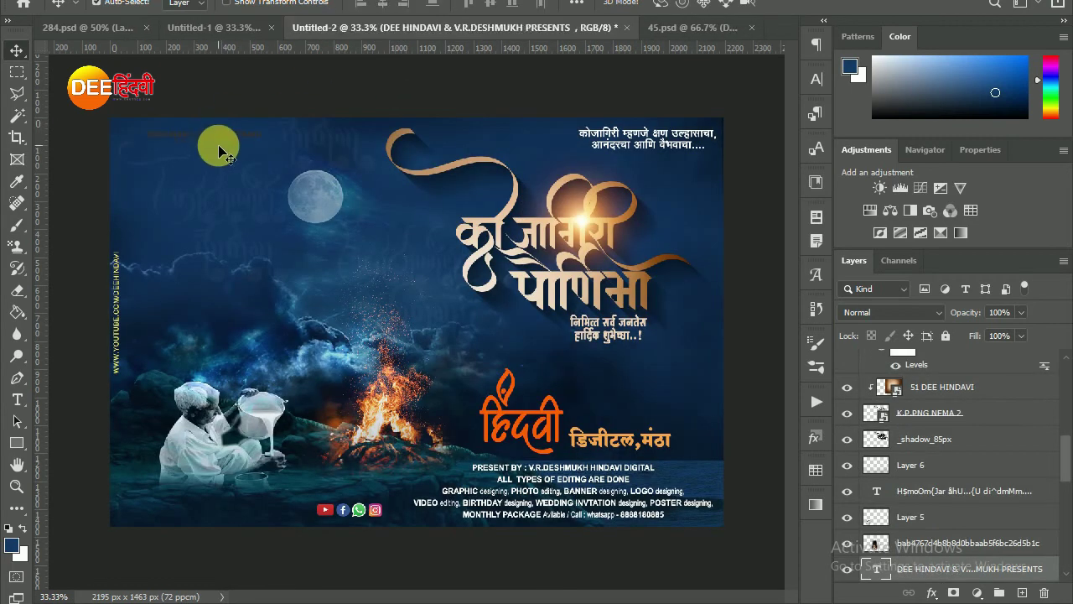
Enlarge the DEE HINDAVI credits header toward the poster's top-left
{"action": "key", "text": "ctrl+t"}
{"action": "left_click_drag", "start_coordinate": [259, 172], "coordinate": [303, 178]}
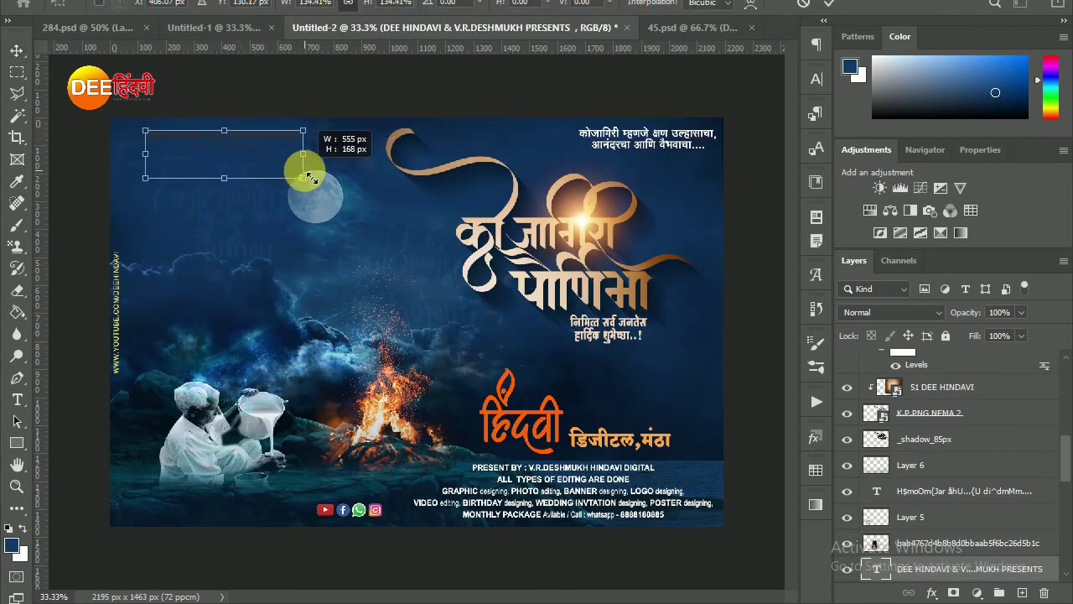
{"action": "left_click_drag", "start_coordinate": [153, 133], "coordinate": [118, 122]}
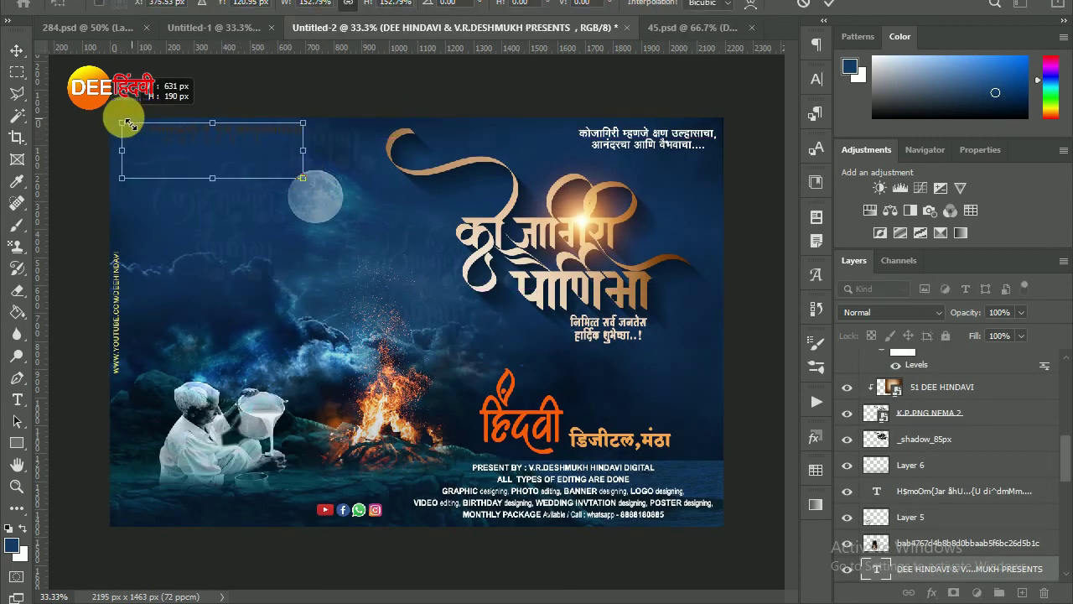
{"action": "left_click", "coordinate": [827, 12]}
Move the credits layer to the top of the stack and give it a white Color Overlay
{"action": "left_click_drag", "start_coordinate": [1020, 574], "coordinate": [1027, 230]}
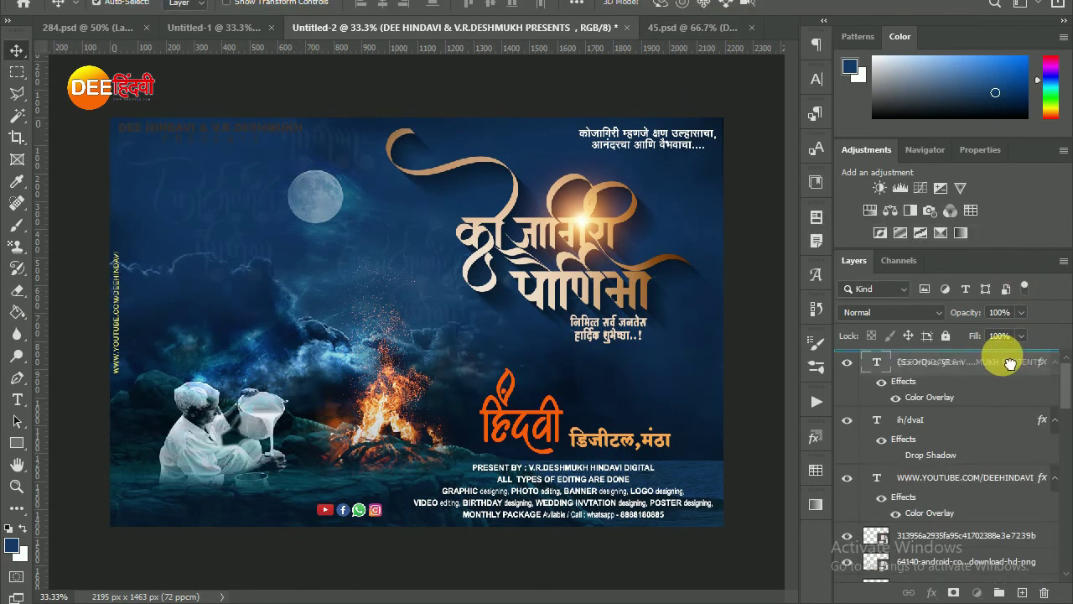
{"action": "left_click_drag", "start_coordinate": [1027, 231], "coordinate": [1001, 358]}
{"action": "right_click", "coordinate": [1029, 373]}
{"action": "key", "text": "Escape"}
{"action": "left_click", "coordinate": [457, 423]}
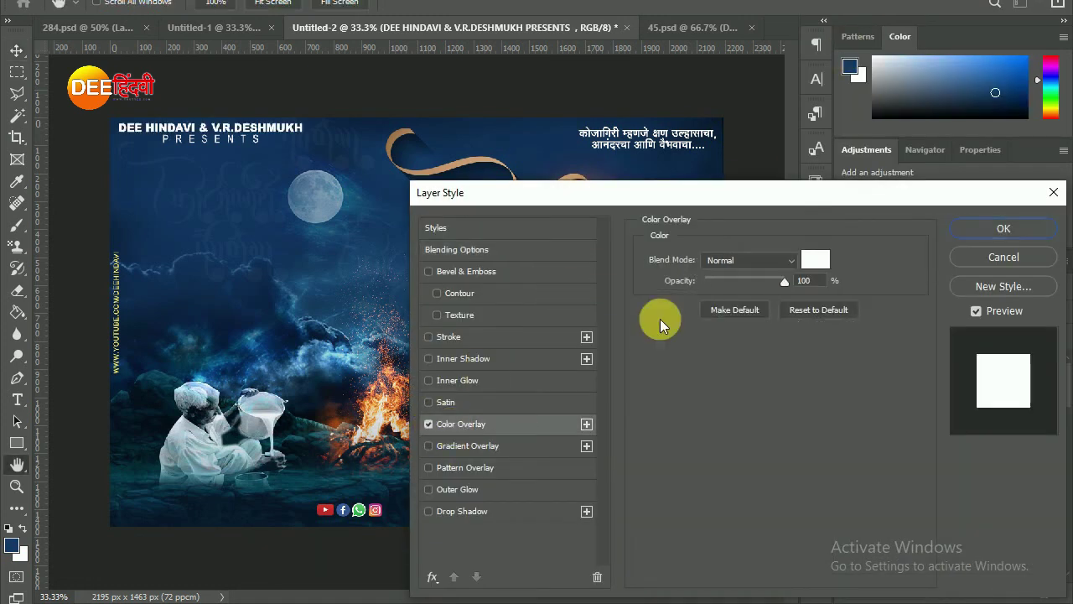
{"action": "left_click", "coordinate": [966, 229]}
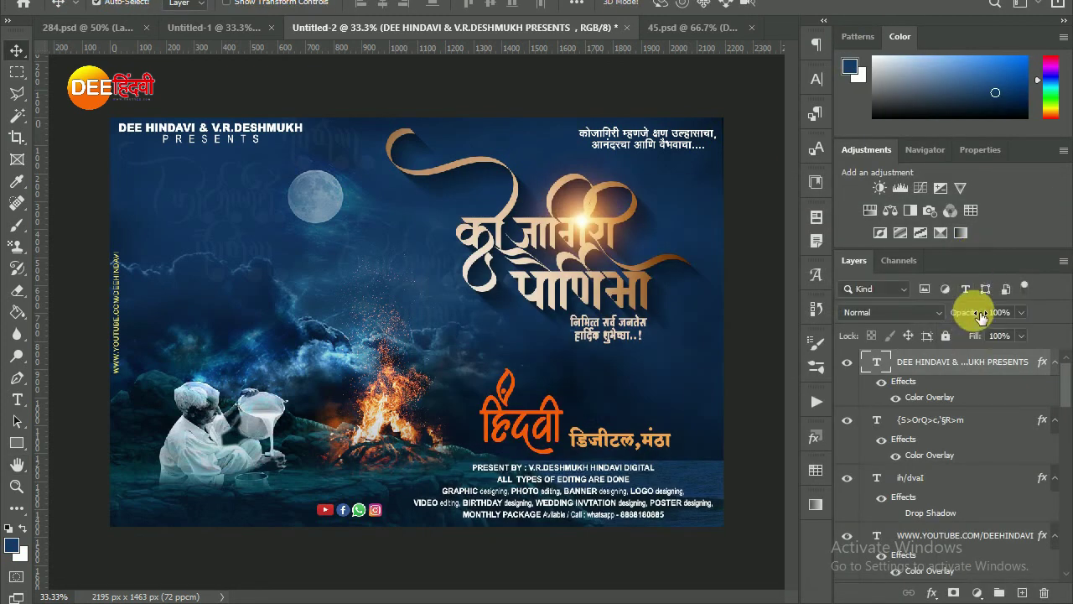
Set the header to 36% opacity and nudge the PRESENT BY block a few pixels down
{"action": "left_click", "coordinate": [928, 361]}
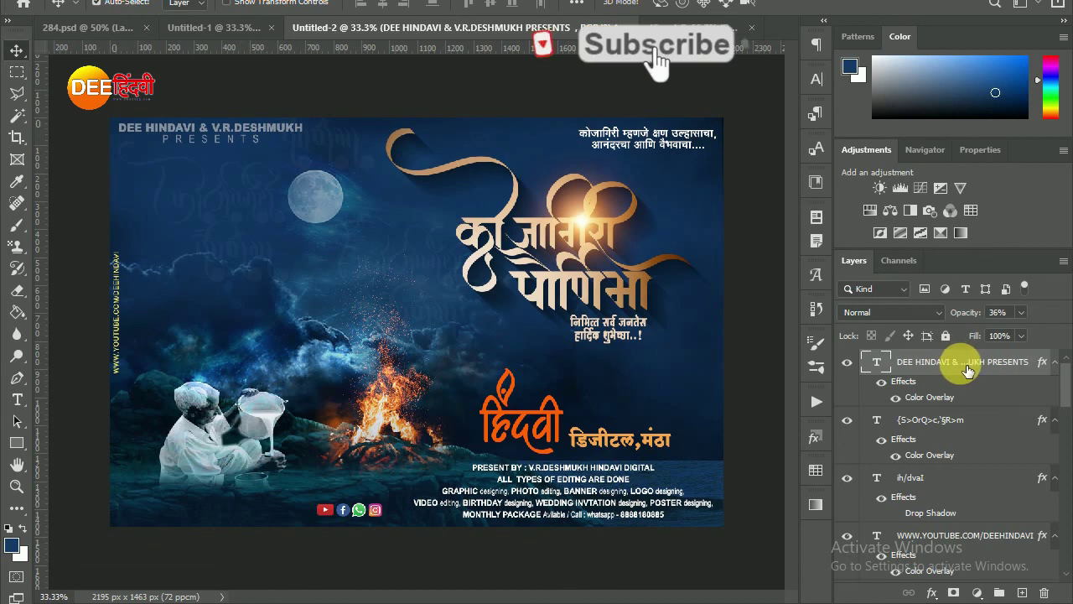
{"action": "left_click", "coordinate": [645, 514]}
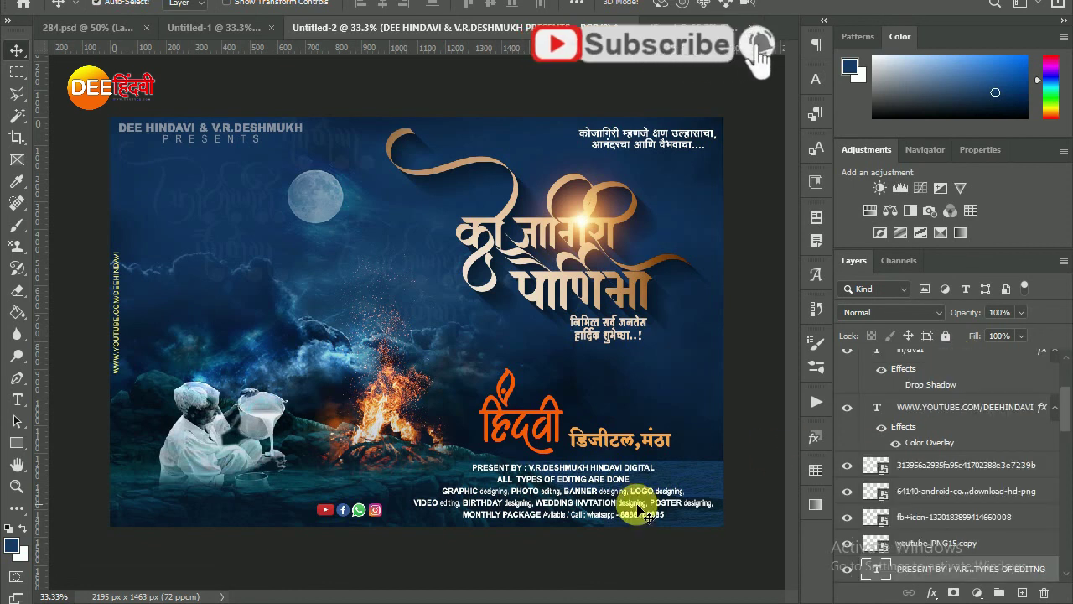
{"action": "left_click_drag", "start_coordinate": [645, 513], "coordinate": [645, 517]}
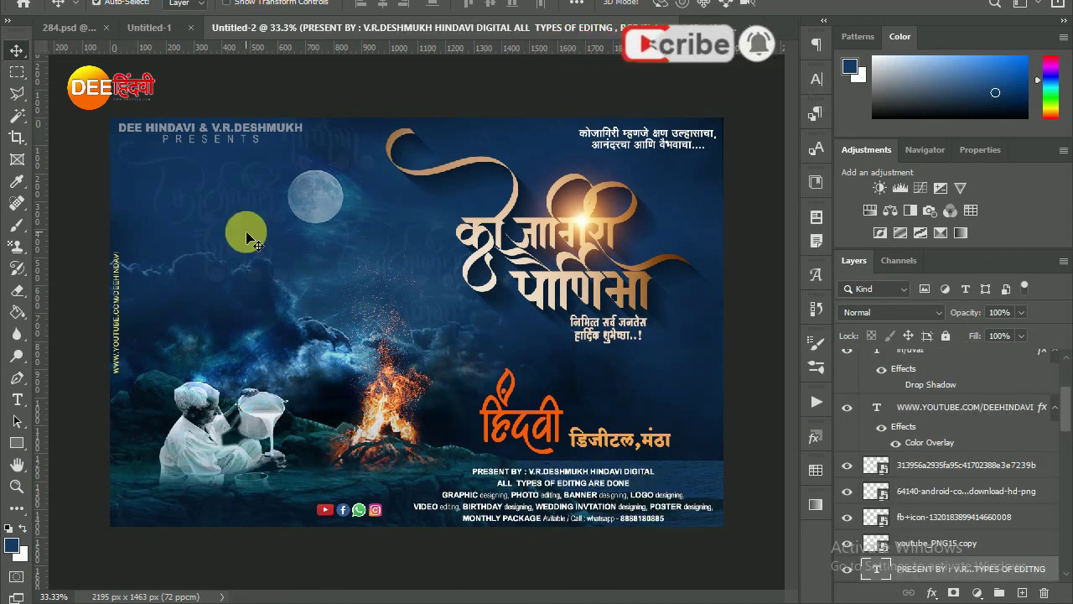